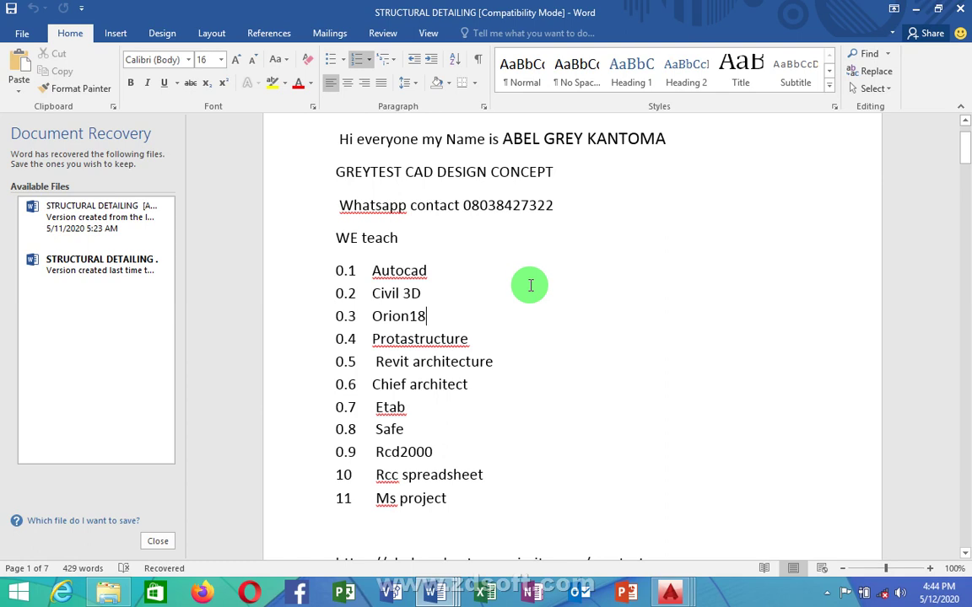
- In Word, type 'Greytest design concept' on the blank line above the website address, fixing the typo
scroll(506, 312, down, 5)
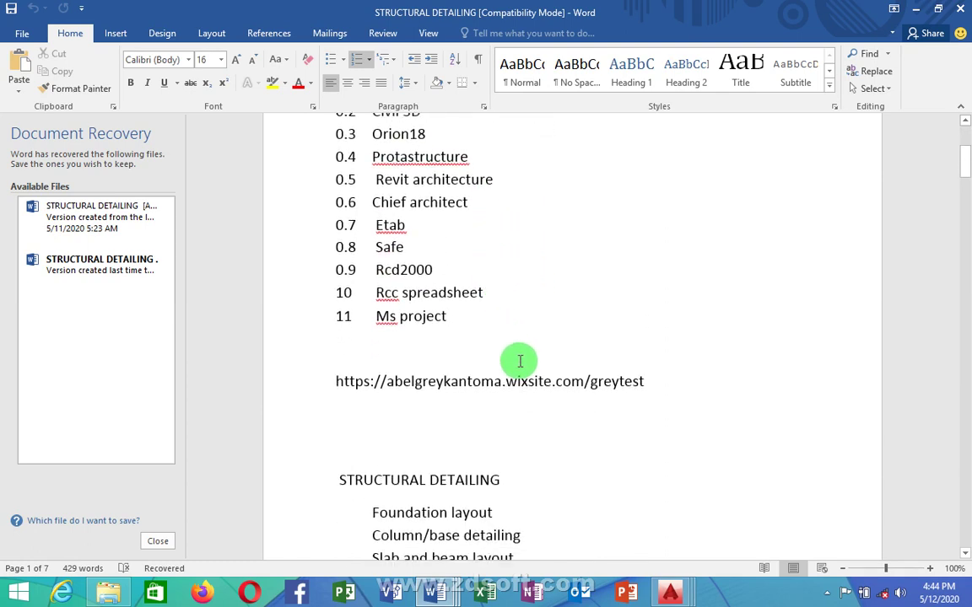
scroll(519, 361, up, 3)
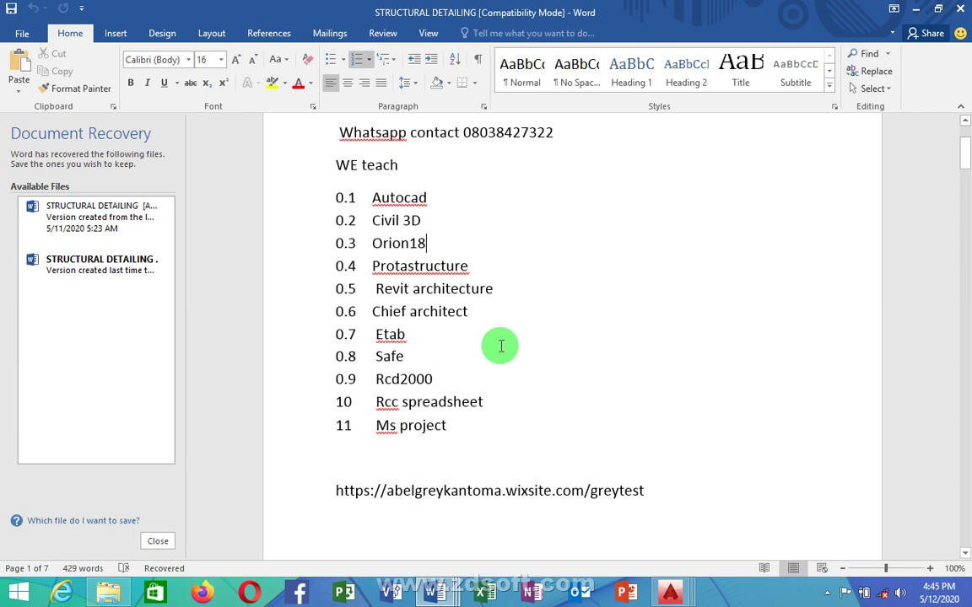
scroll(501, 387, down, 1)
scroll(534, 428, down, 2)
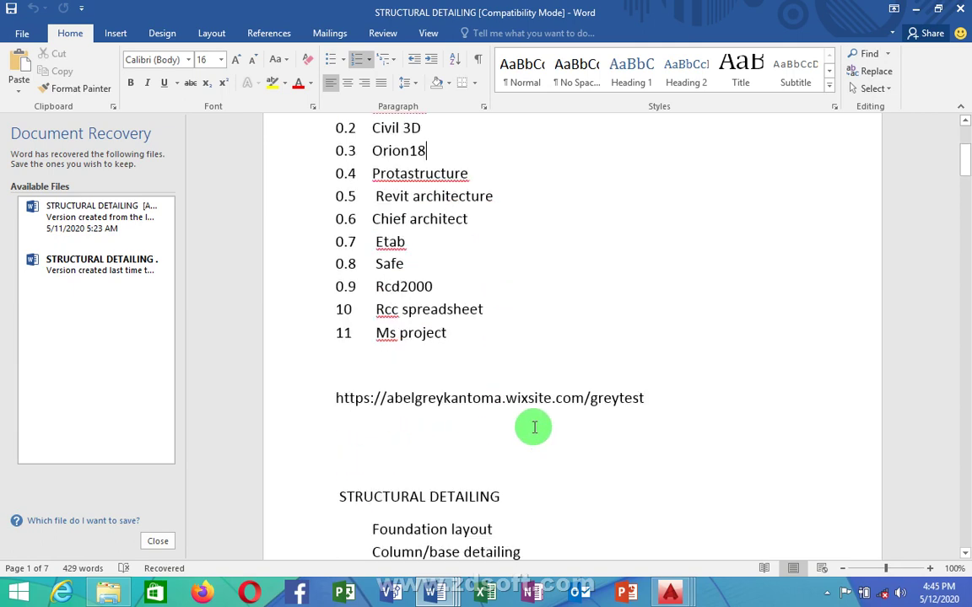
scroll(506, 422, down, 2)
click(380, 362)
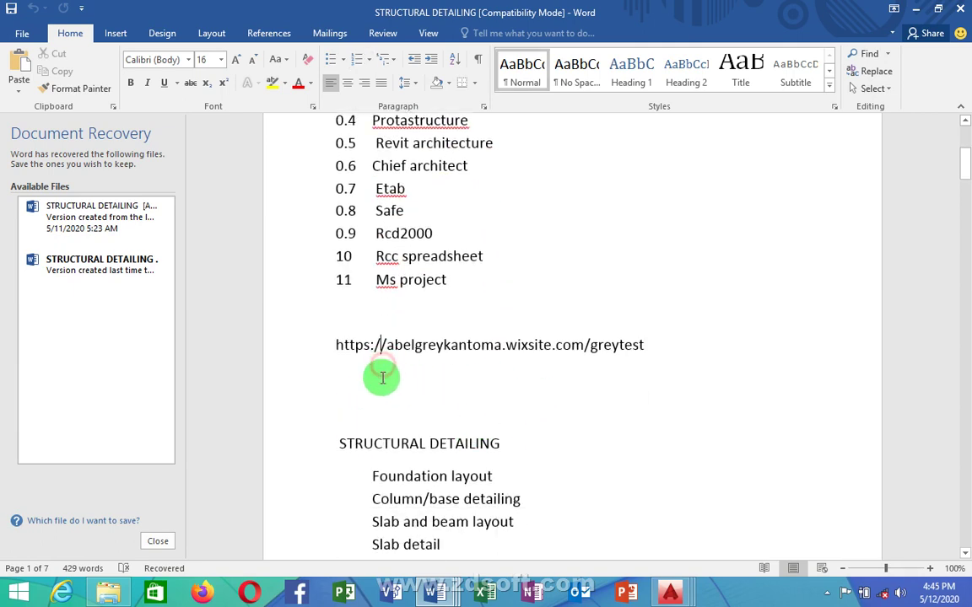
click(426, 304)
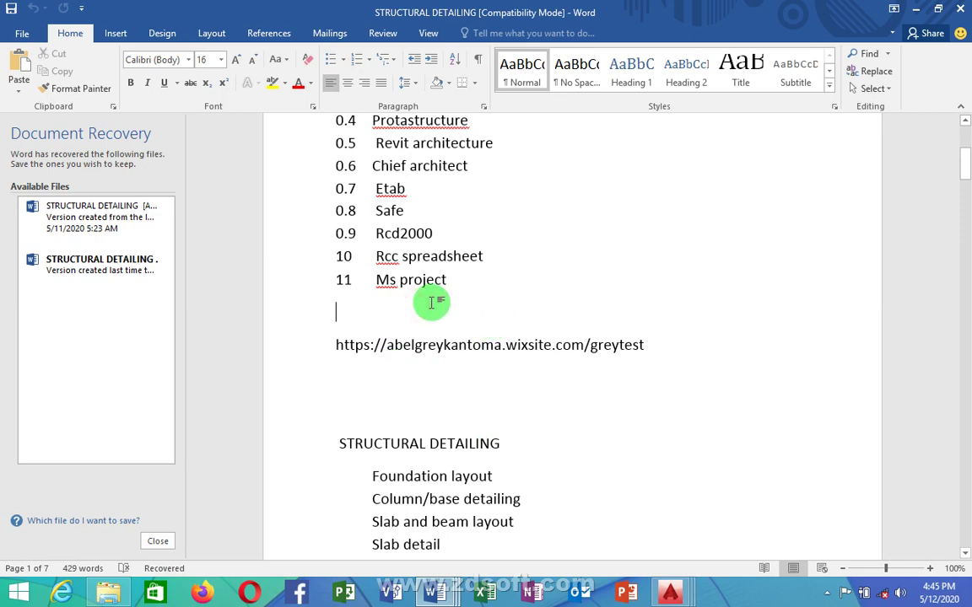
text(grey)
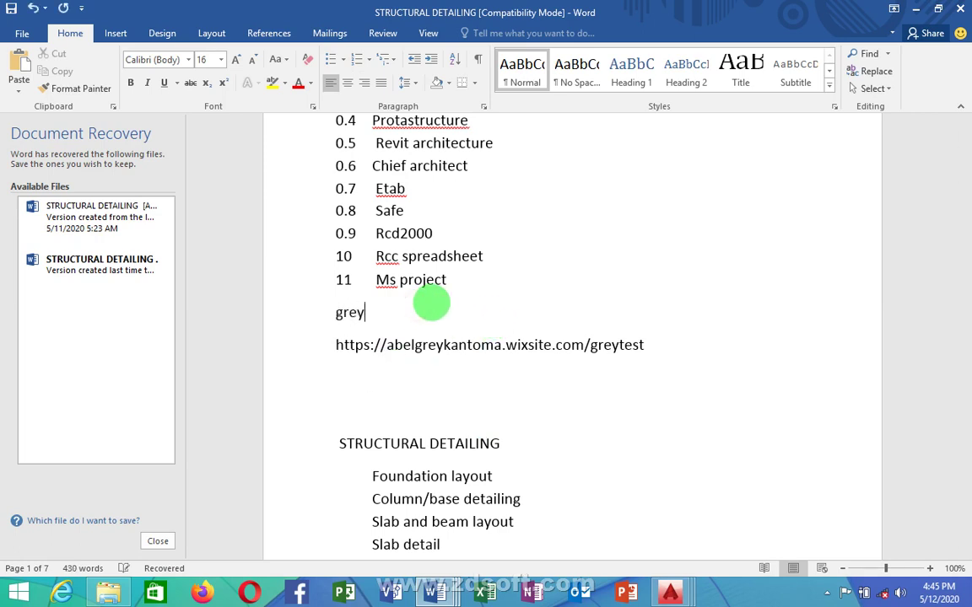
text(test cad con)
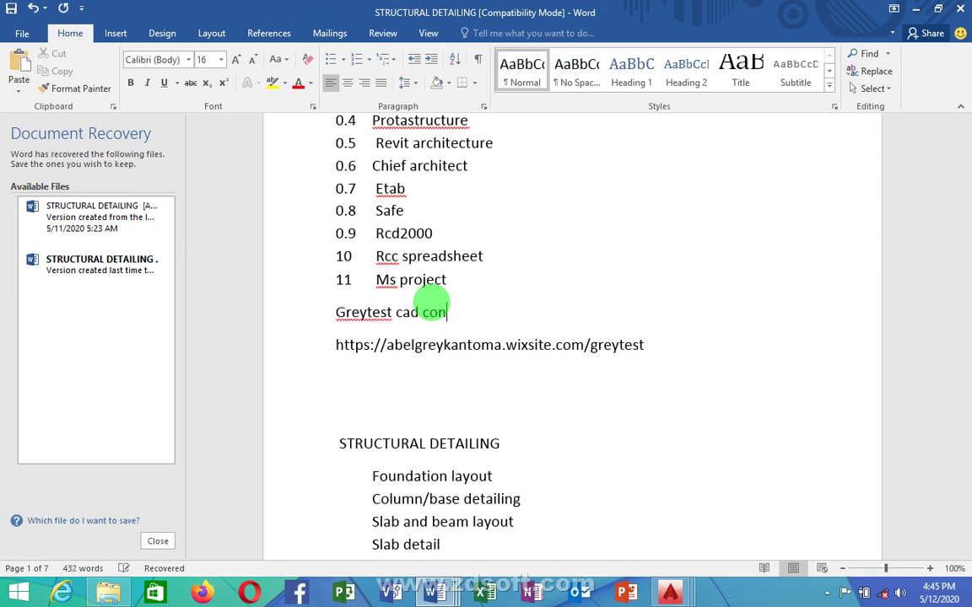
text(cept)
key(BackSpace)
key(BackSpace)
key(BackSpace)
key(BackSpace)
key(BackSpace)
key(BackSpace)
key(BackSpace)
key(BackSpace)
key(BackSpace)
key(BackSpace)
key(BackSpace)
text(design concept)
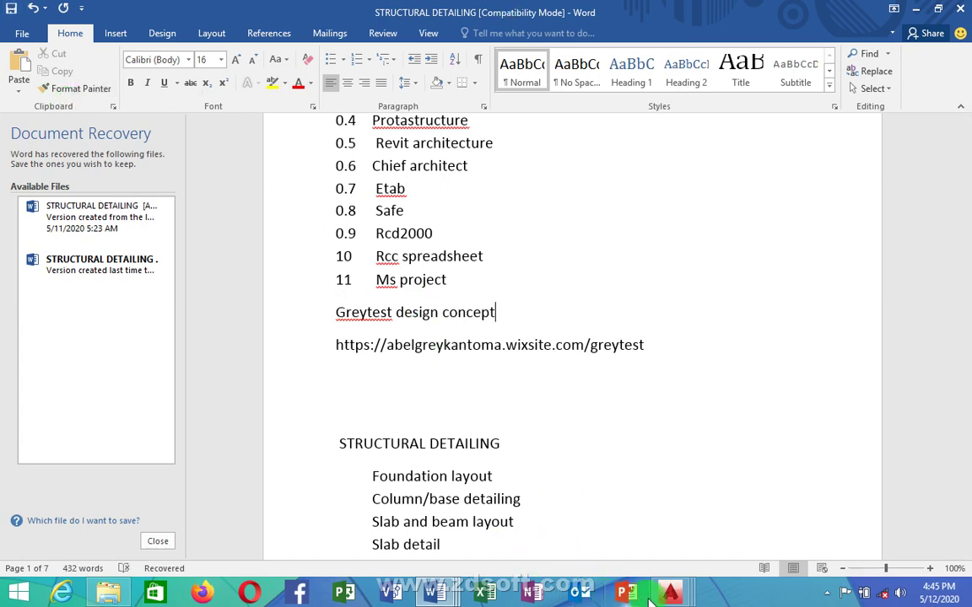
mouse_move(657, 597)
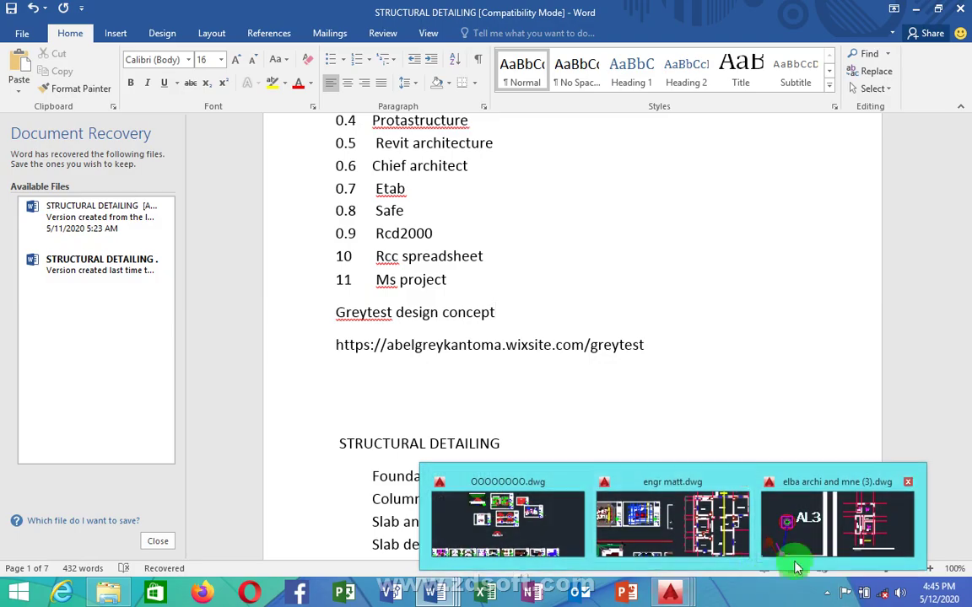
- Switch to the elba archi and mne (3) drawing in AutoCAD
click(825, 532)
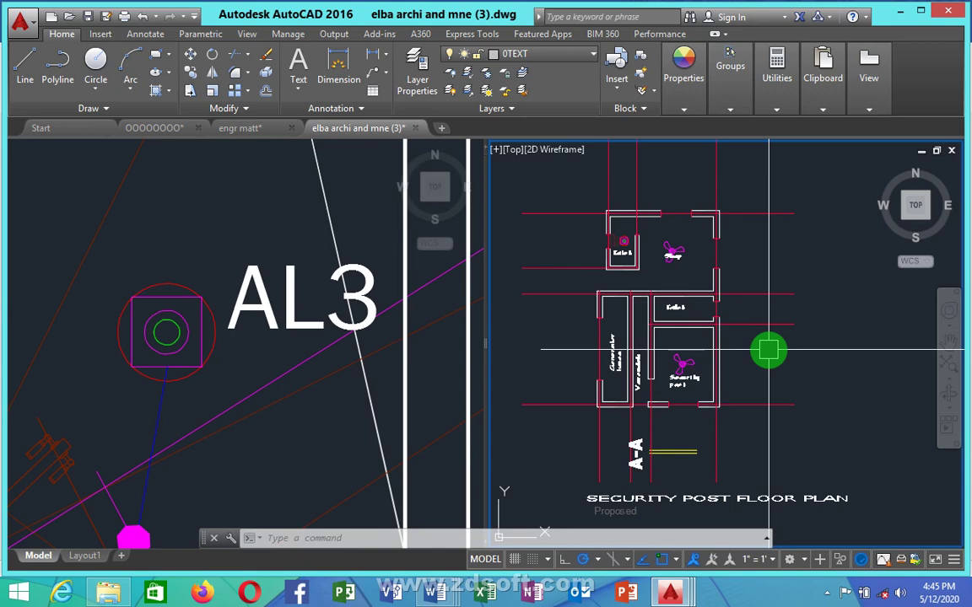
scroll(646, 265, down, 2)
scroll(694, 227, up, 5)
scroll(665, 319, down, 3)
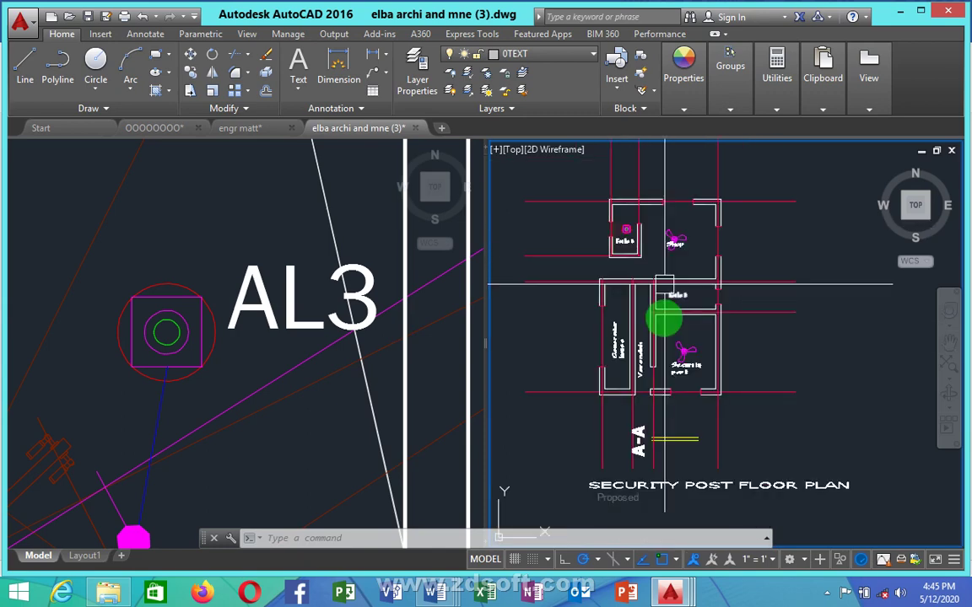
scroll(709, 395, down, 2)
- Start COPY and window-select the security post floor plan
text(co)
key(Return)
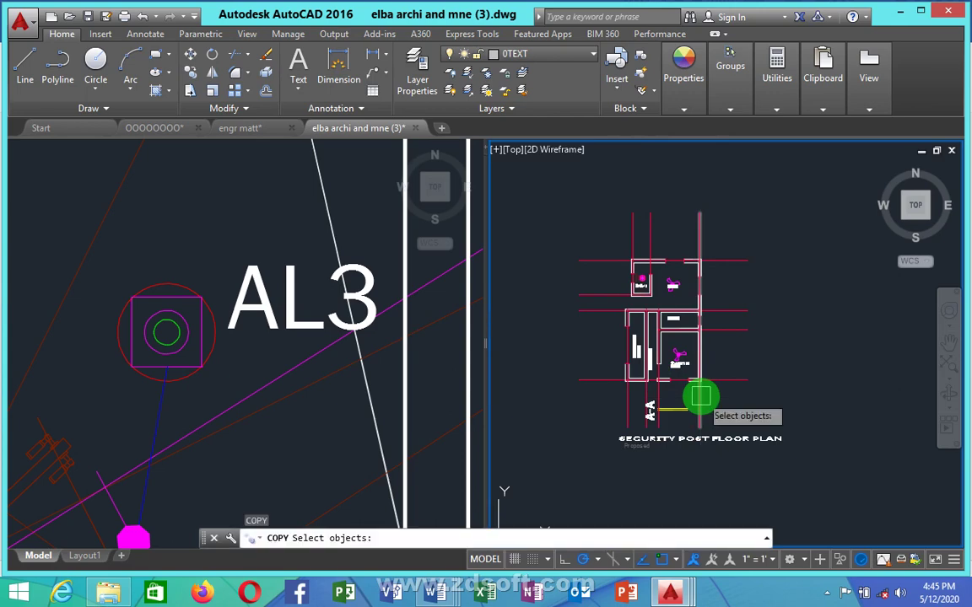
key(Escape)
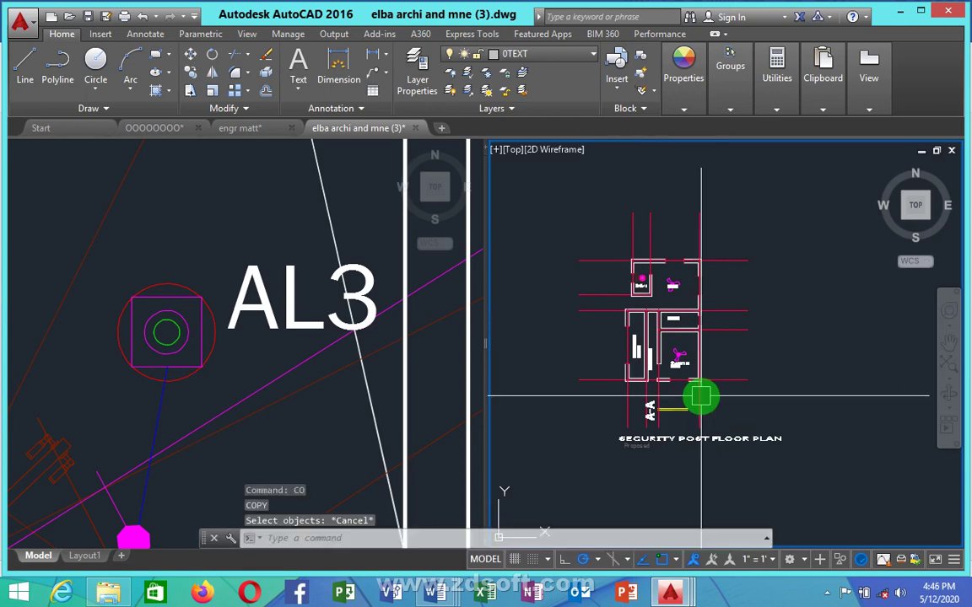
text(co)
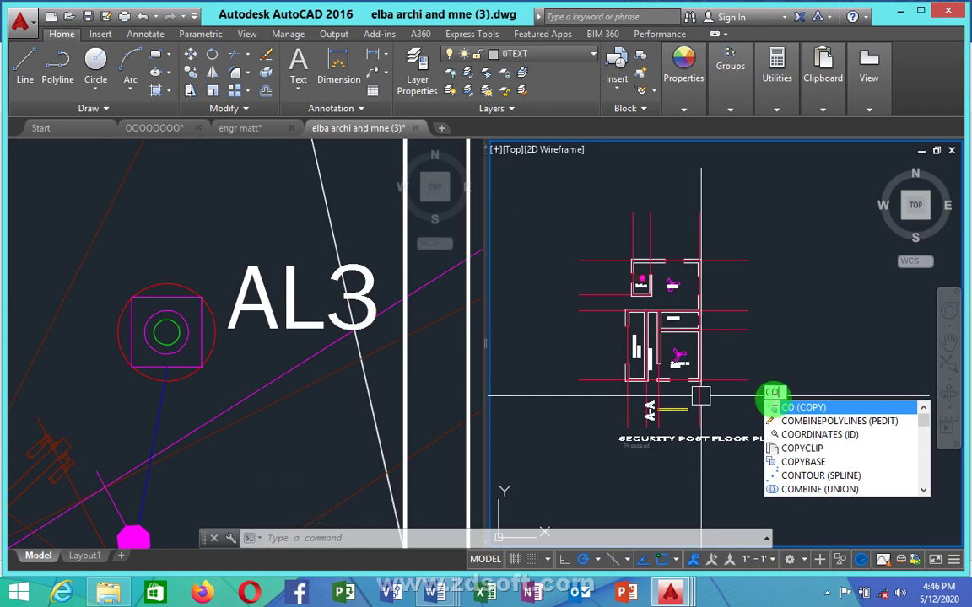
key(Return)
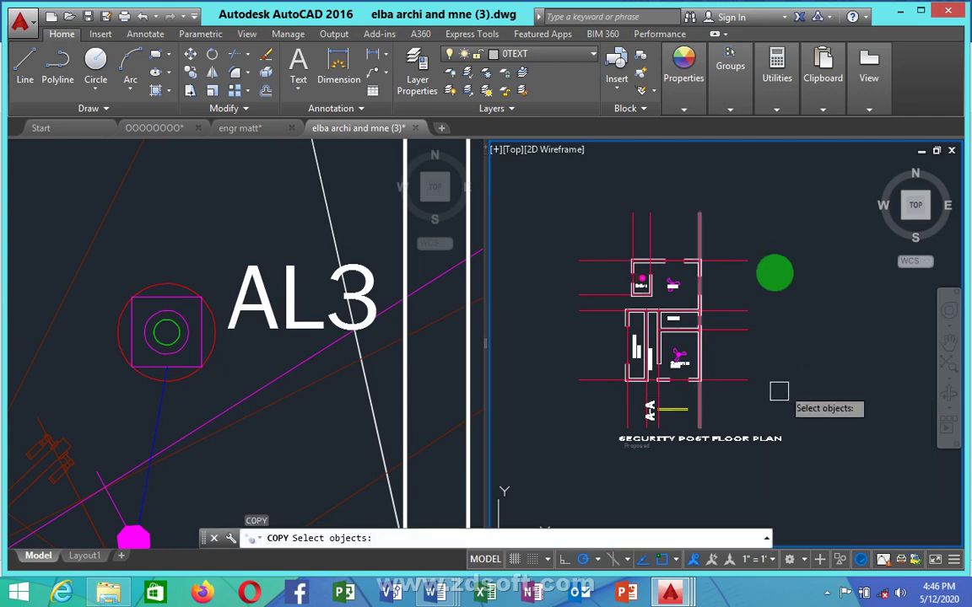
click(781, 180)
click(563, 494)
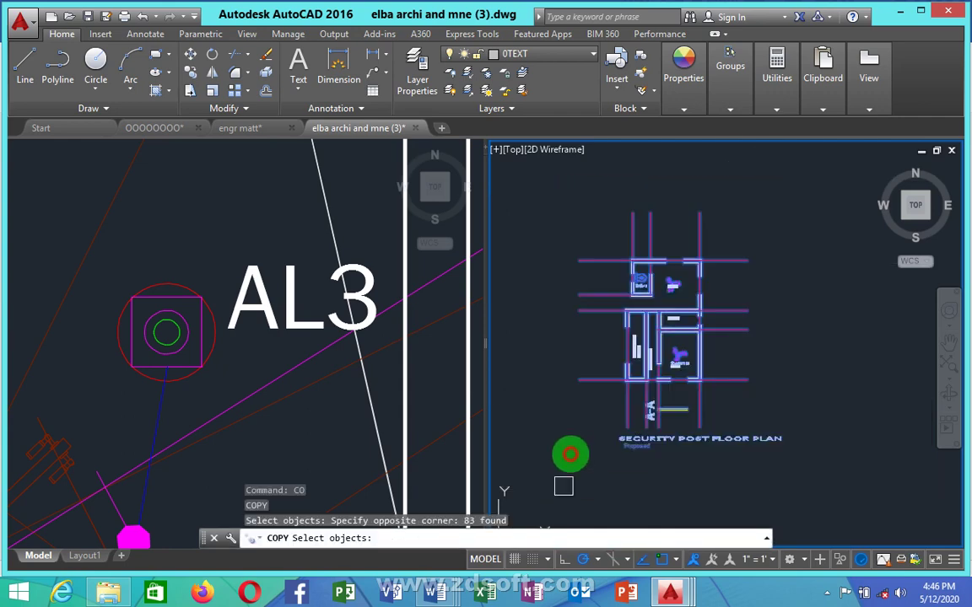
key(Return)
- Place the copied floor plan to the right of the original
click(573, 457)
scroll(573, 457, down, 3)
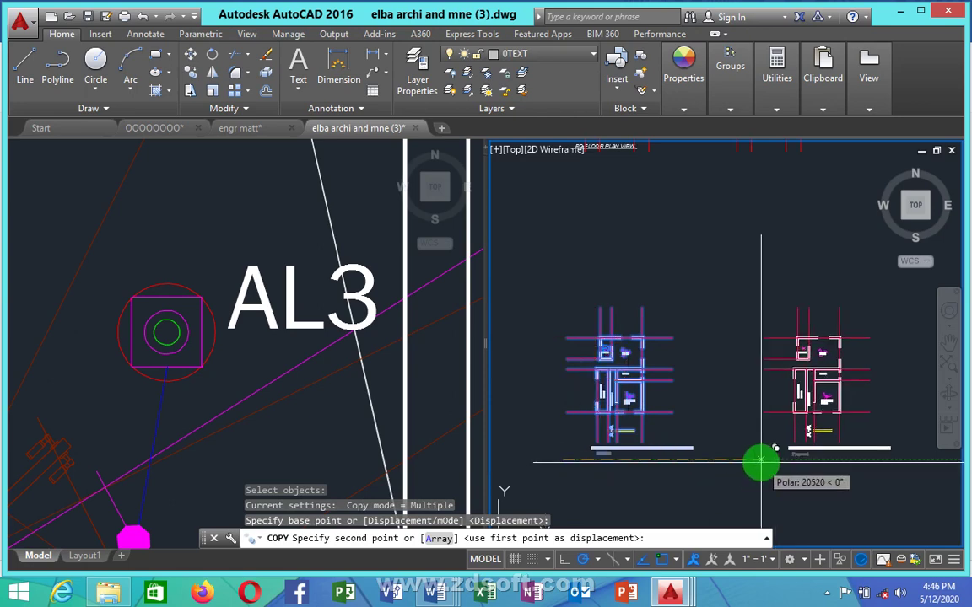
click(767, 462)
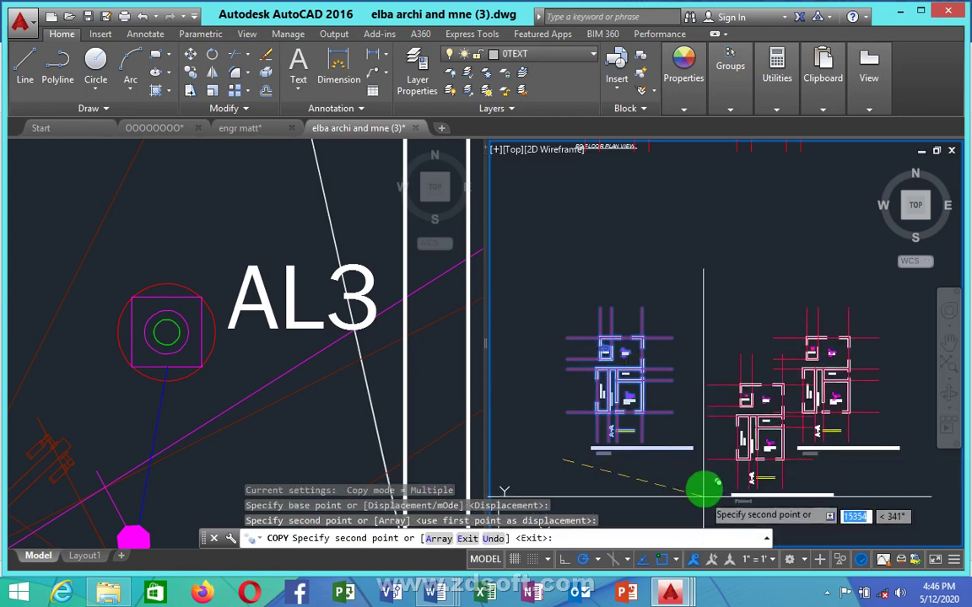
key(Escape)
scroll(826, 350, down, 1)
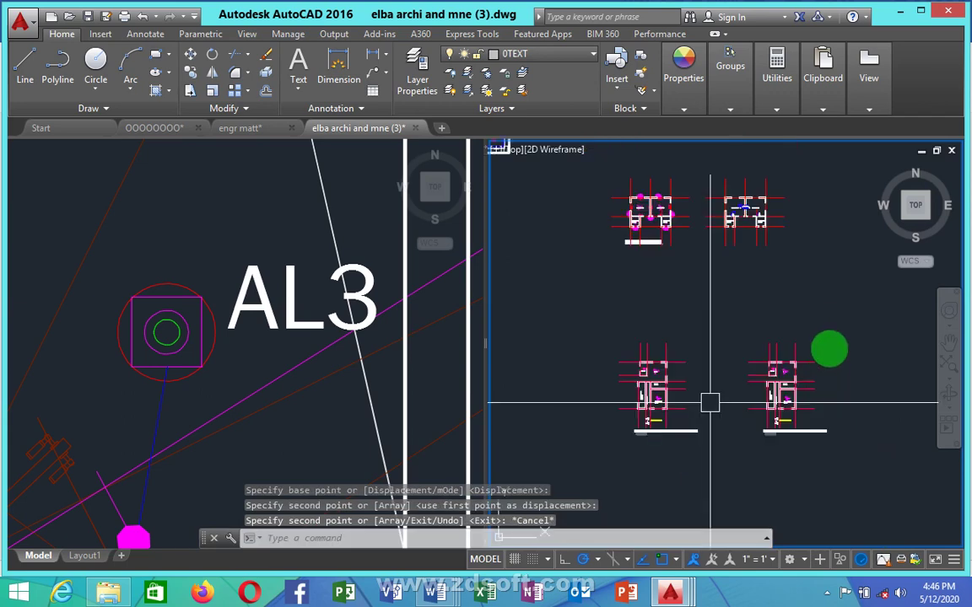
scroll(822, 376, up, 1)
- Use MATCHPROP to copy the Shop-room wall line's properties onto another wall line
scroll(823, 381, up, 5)
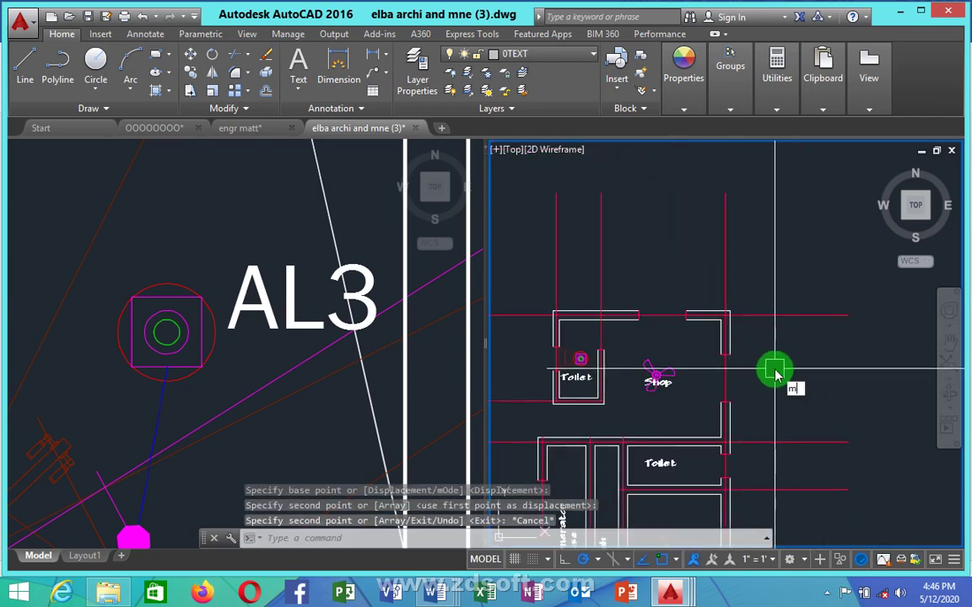
text(MA)
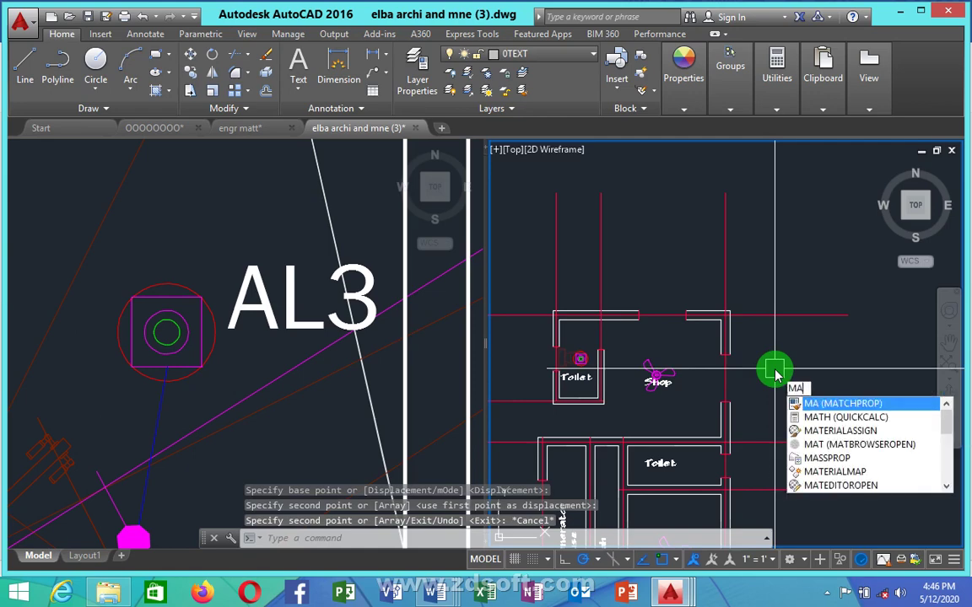
click(820, 402)
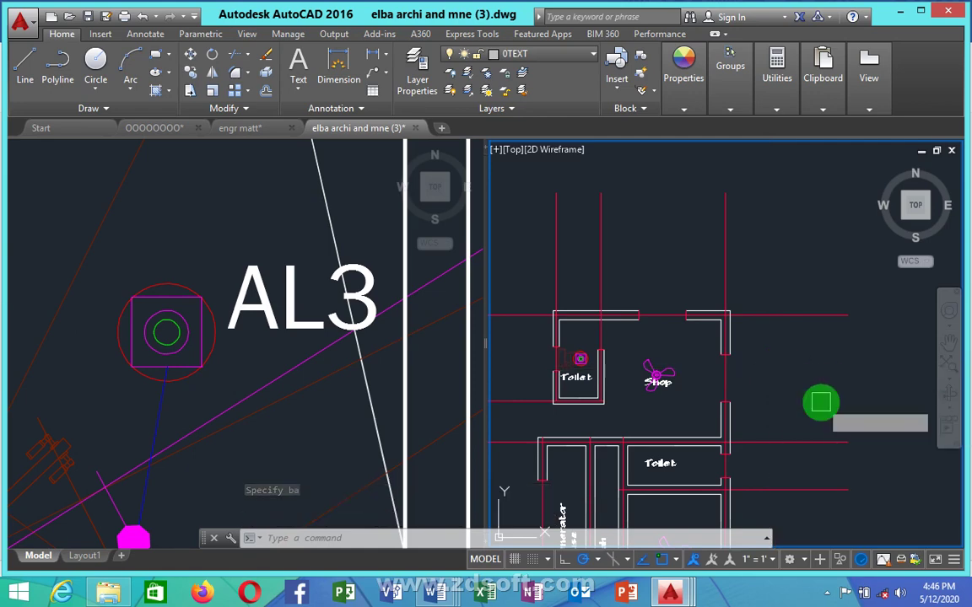
click(784, 314)
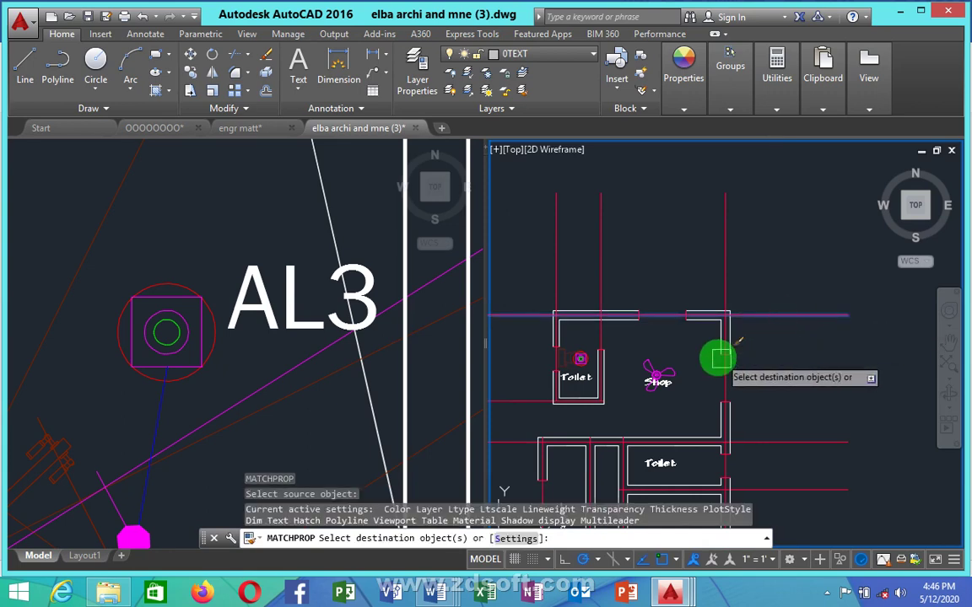
scroll(721, 358, up, 3)
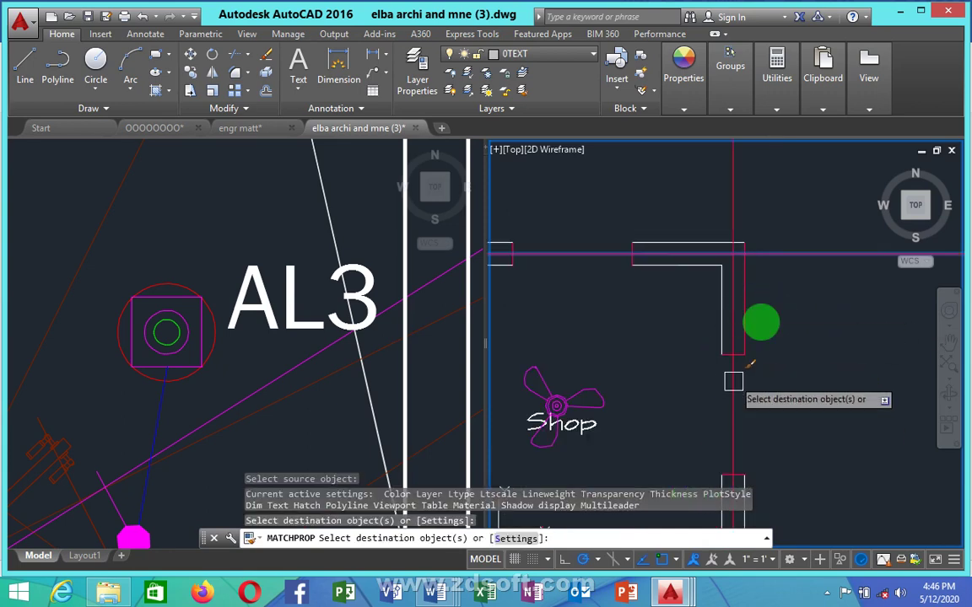
key(Escape)
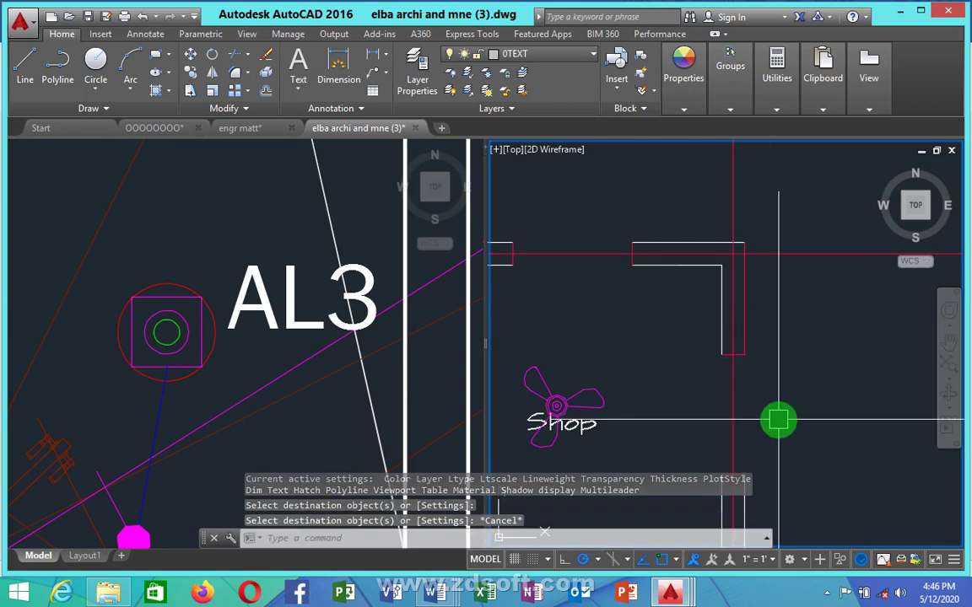
key(Return)
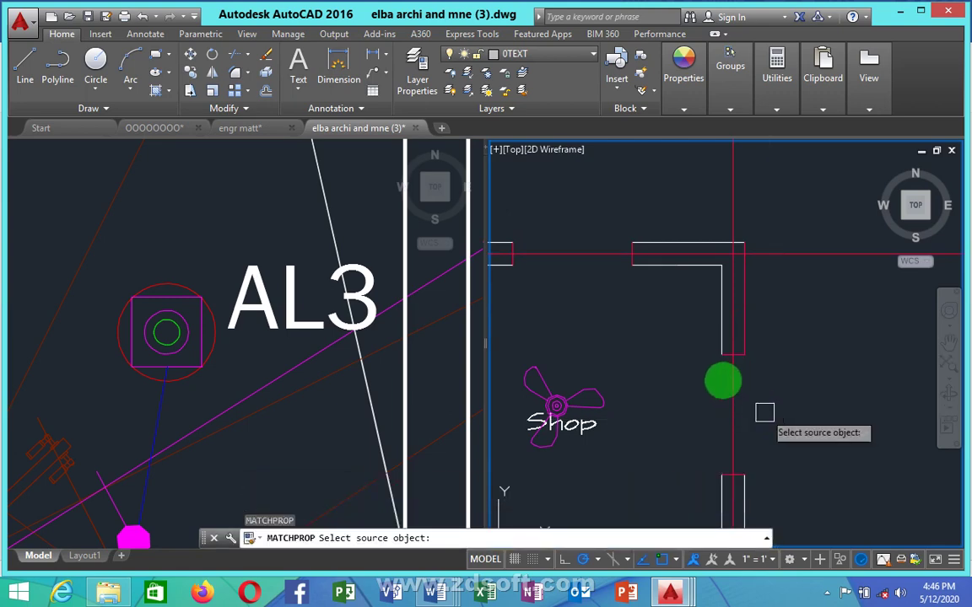
click(720, 321)
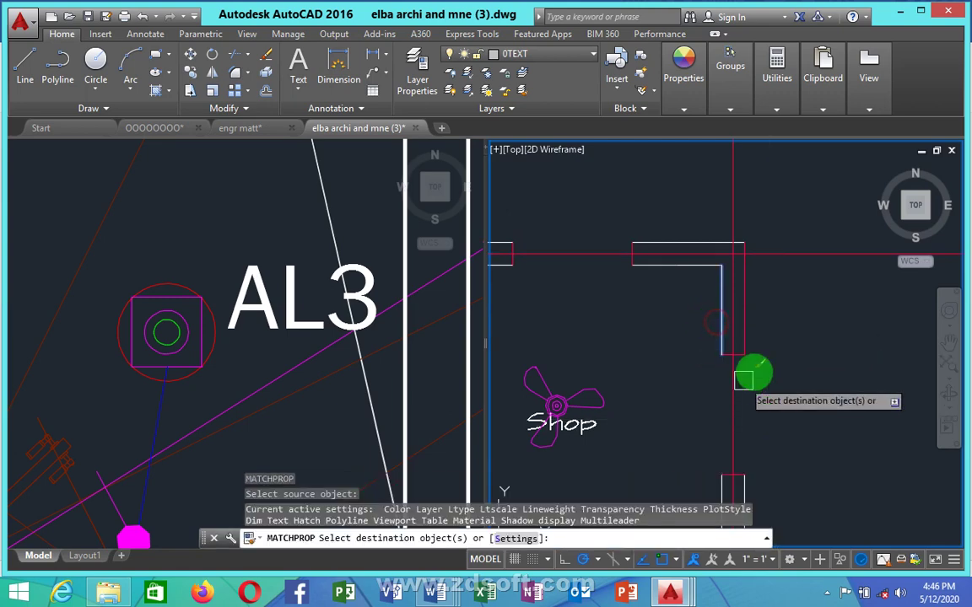
click(737, 325)
scroll(734, 306, down, 2)
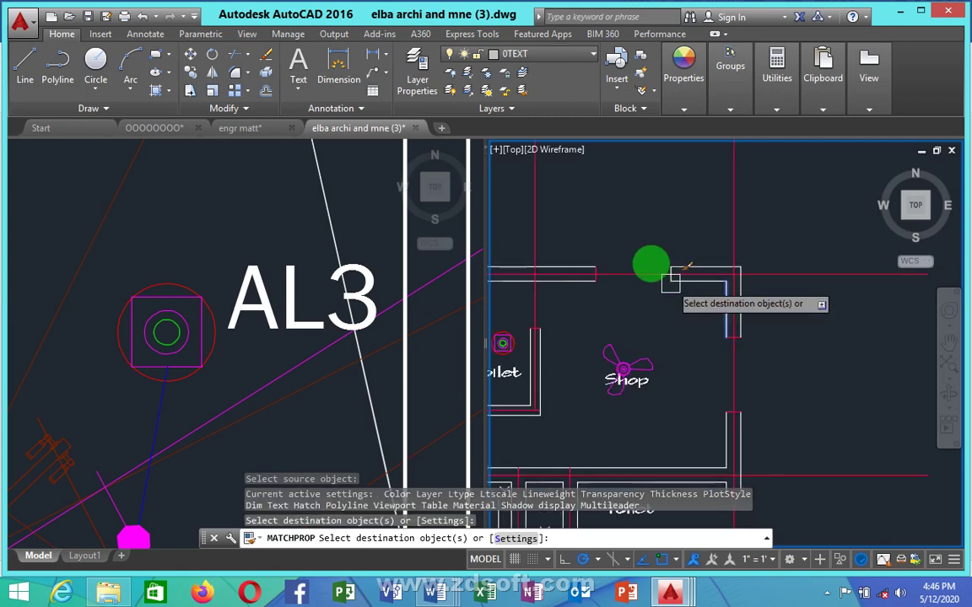
scroll(761, 349, down, 5)
key(Escape)
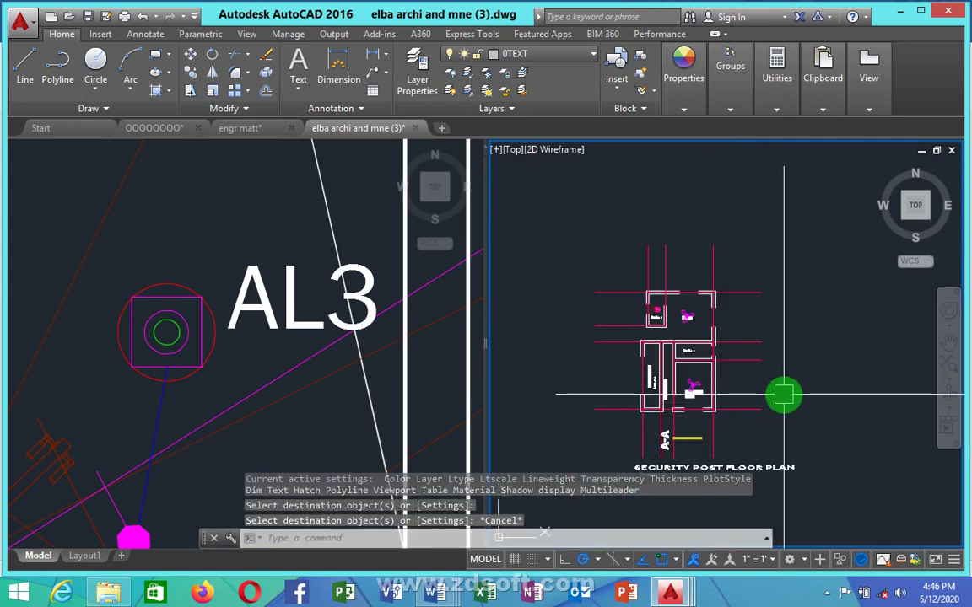
text(RO)
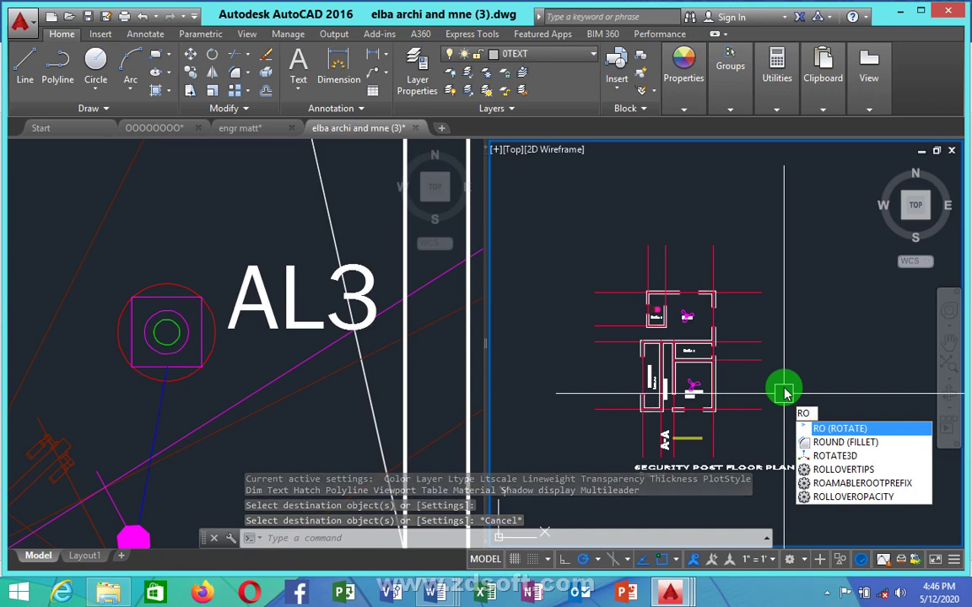
key(Return)
click(784, 266)
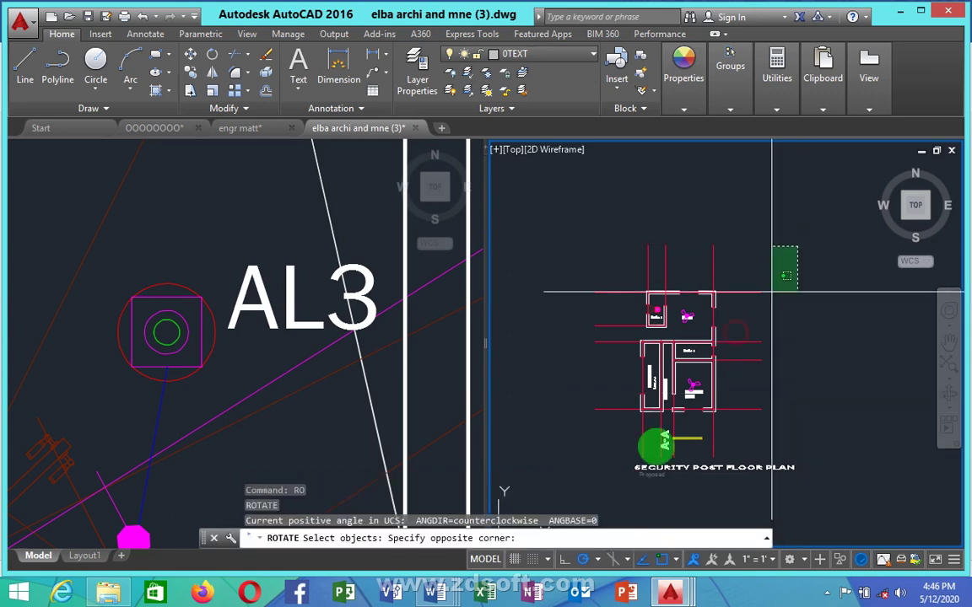
click(595, 482)
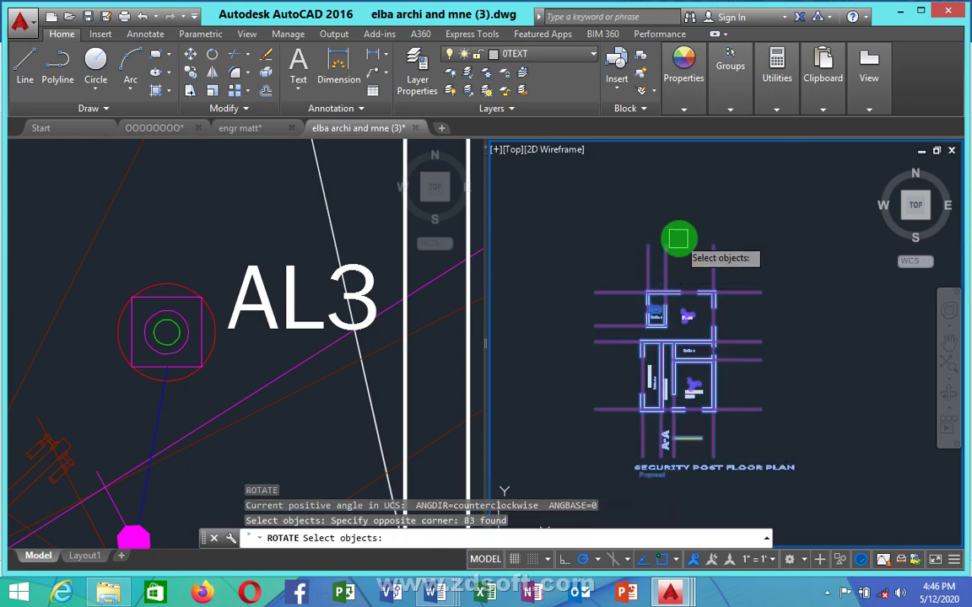
key(Return)
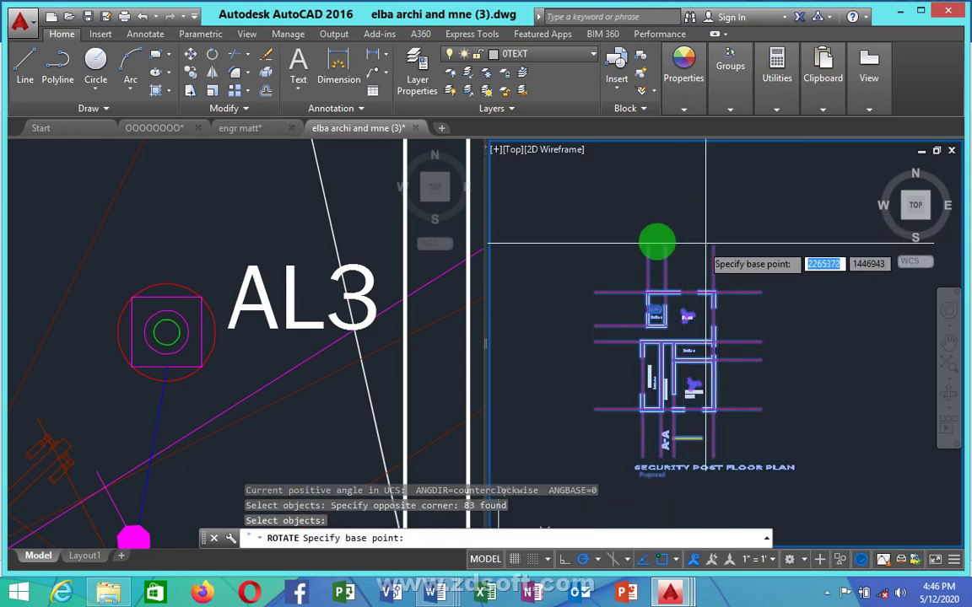
click(647, 244)
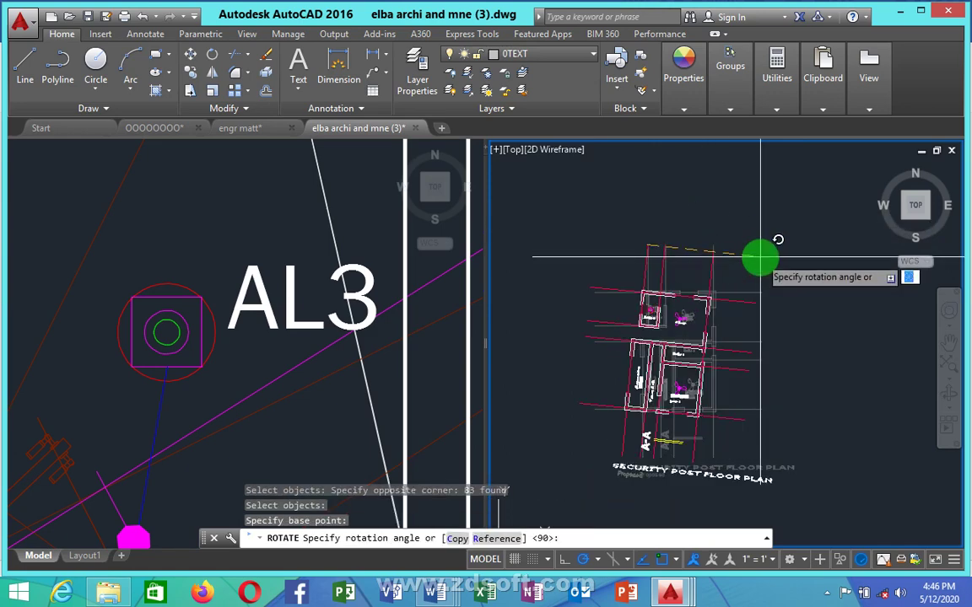
scroll(763, 320, down, 5)
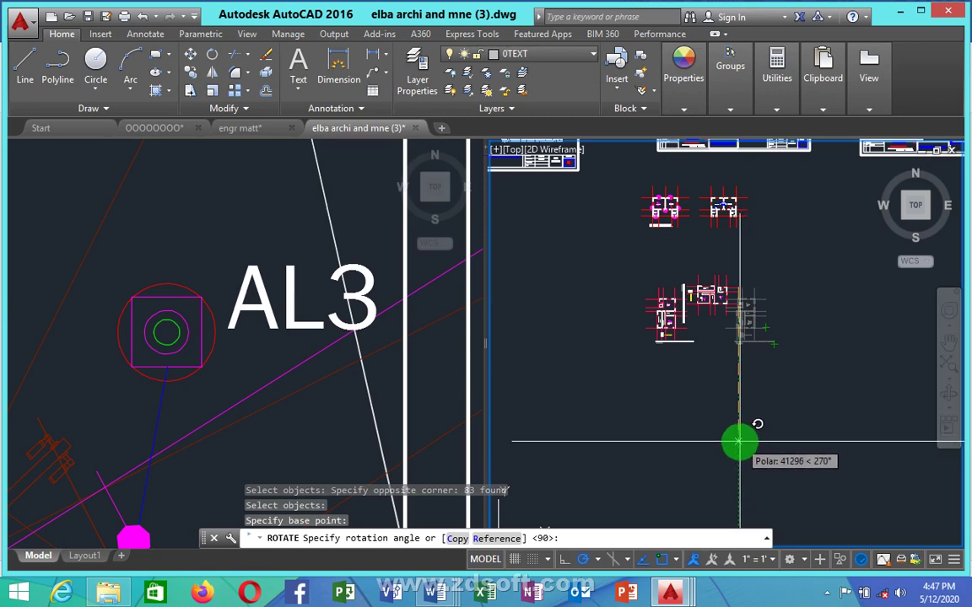
click(740, 440)
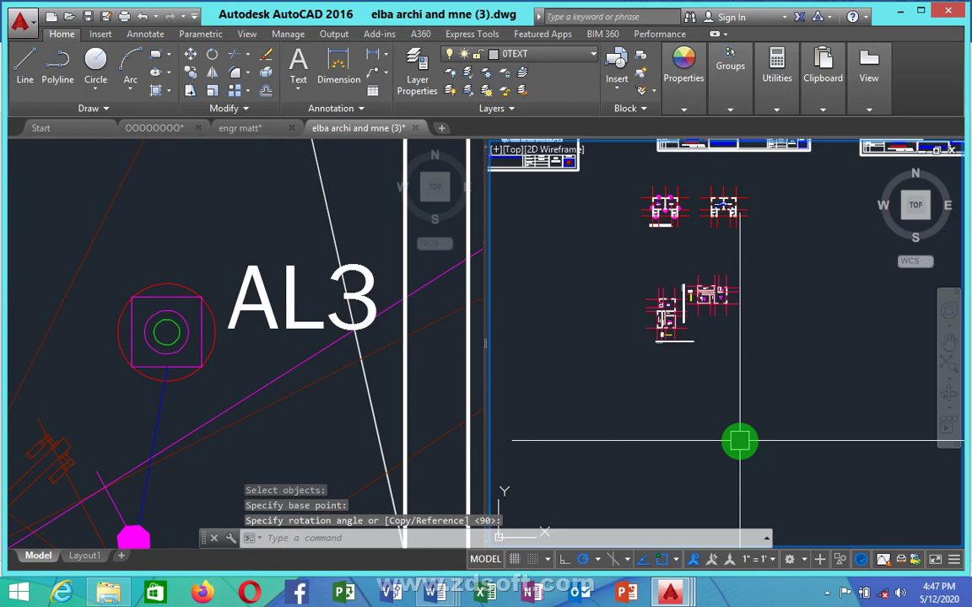
key(ctrl+z)
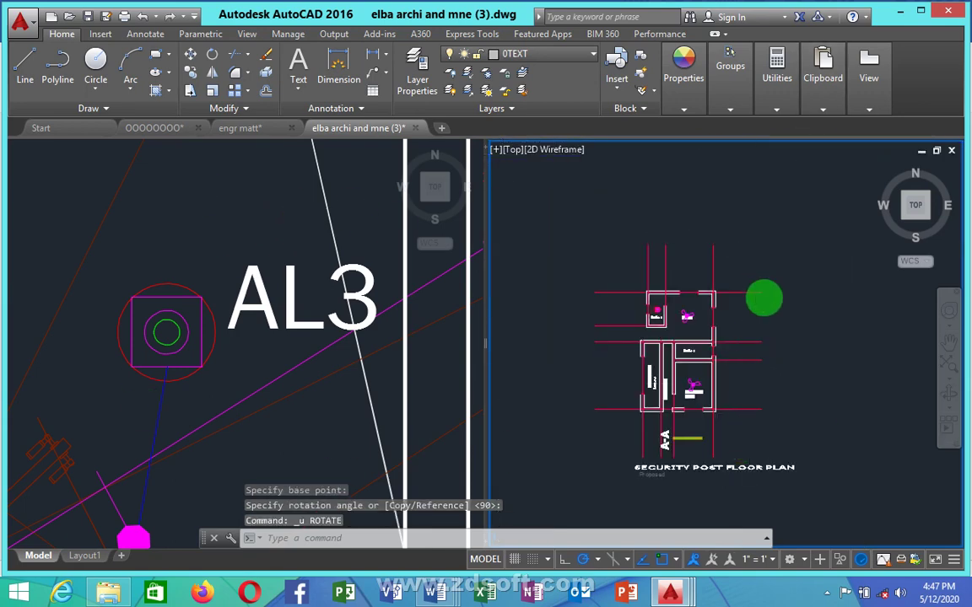
- Start MOVE and select the right-hand floor plan copy (83 objects)
scroll(763, 298, down, 3)
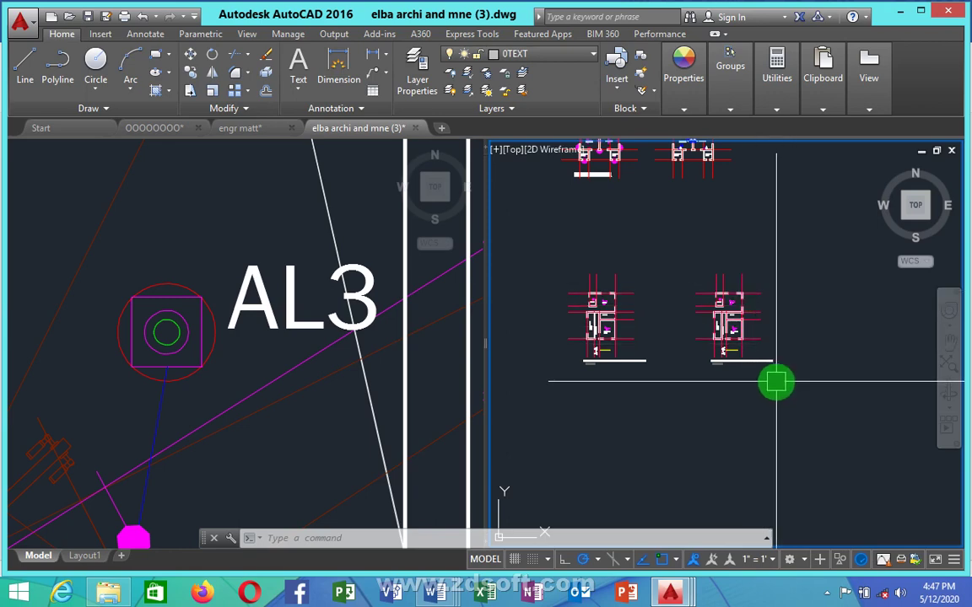
mouse_move(731, 341)
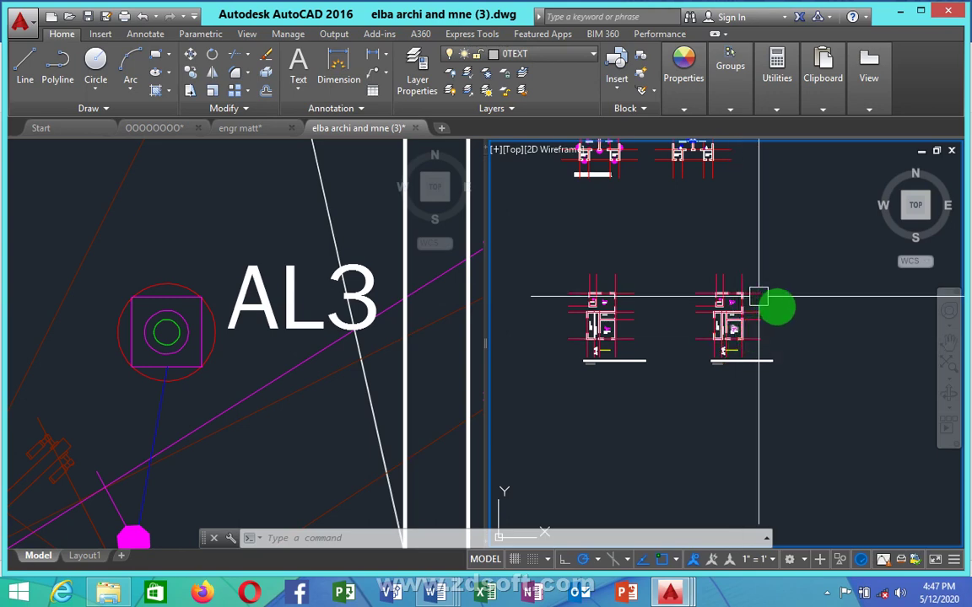
scroll(767, 316, up, 2)
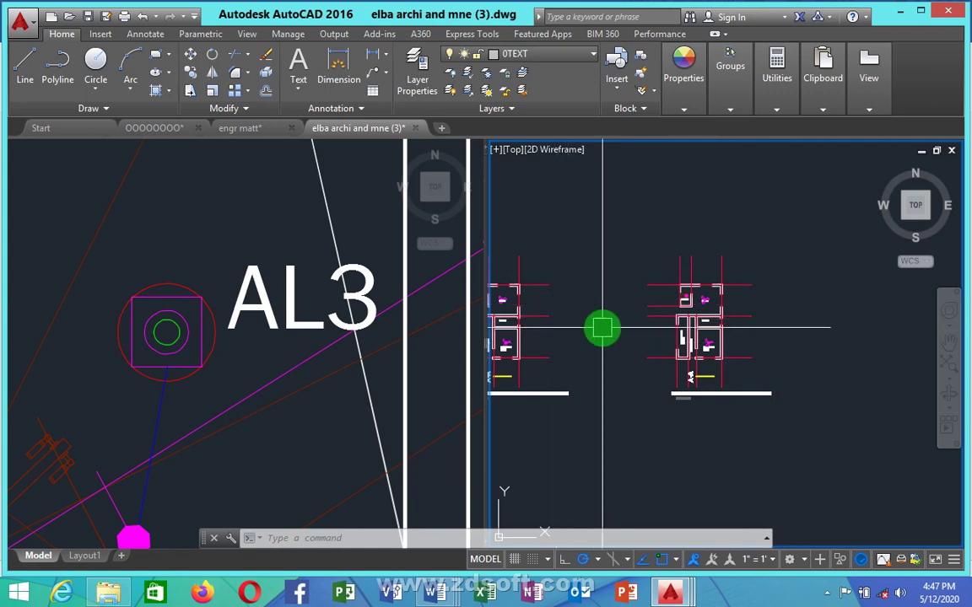
text(M)
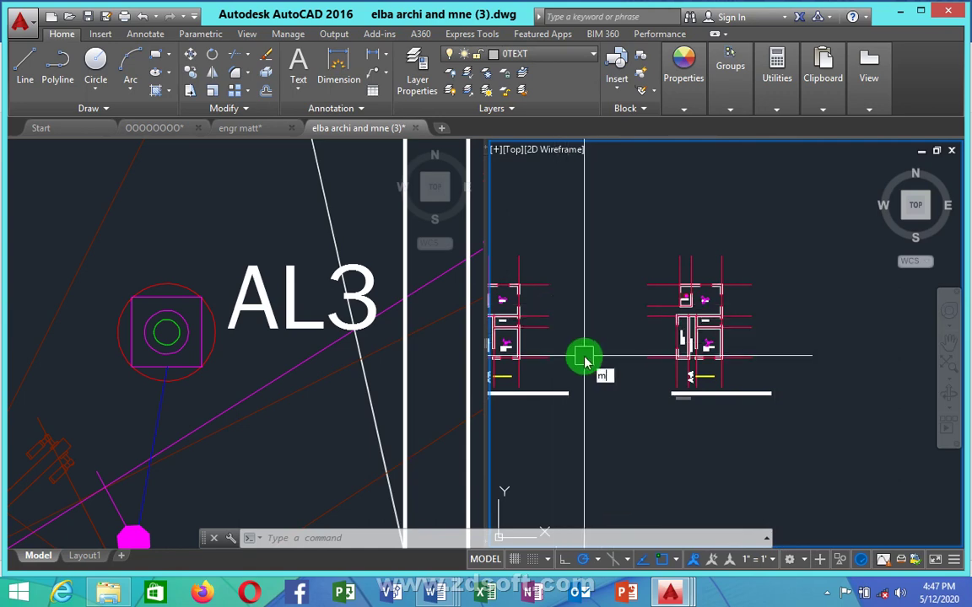
key(Return)
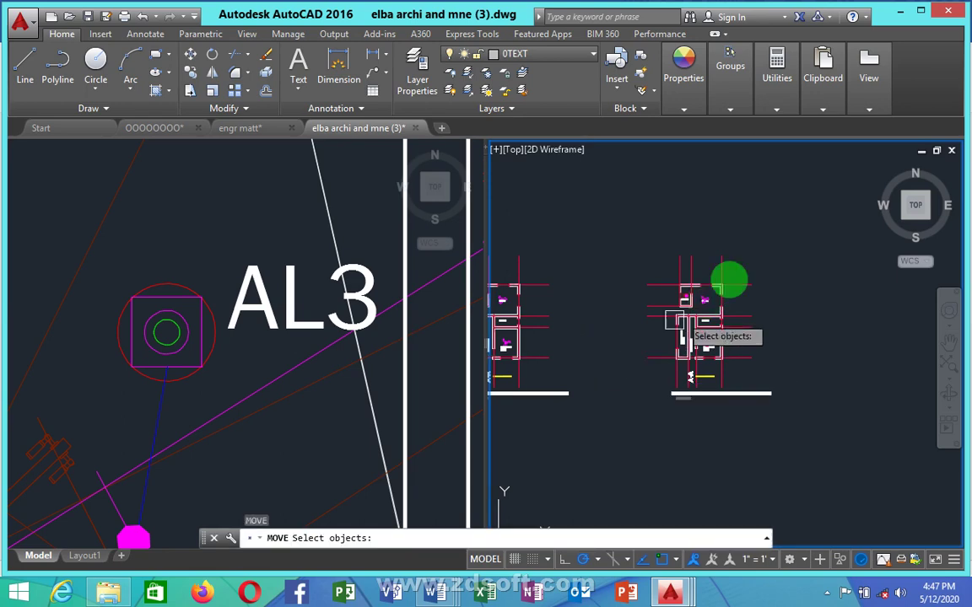
click(758, 250)
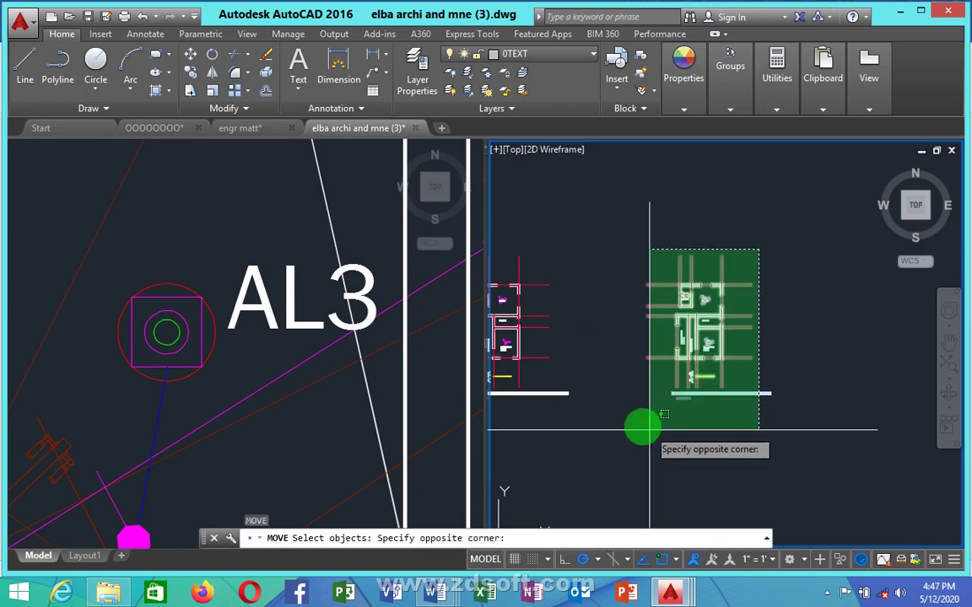
click(645, 426)
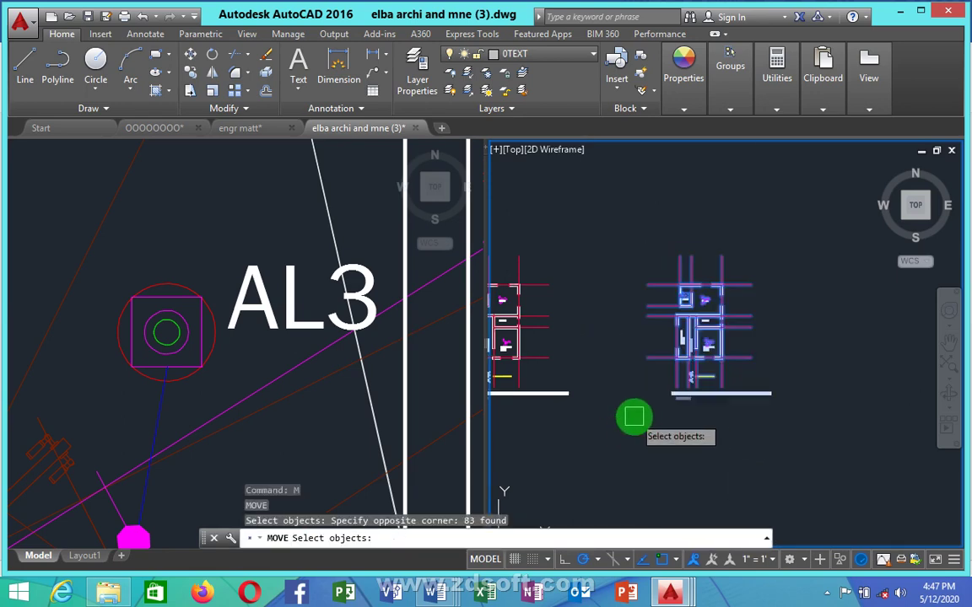
key(Return)
- Shift the selected plan horizontally farther right, level with the original
click(634, 415)
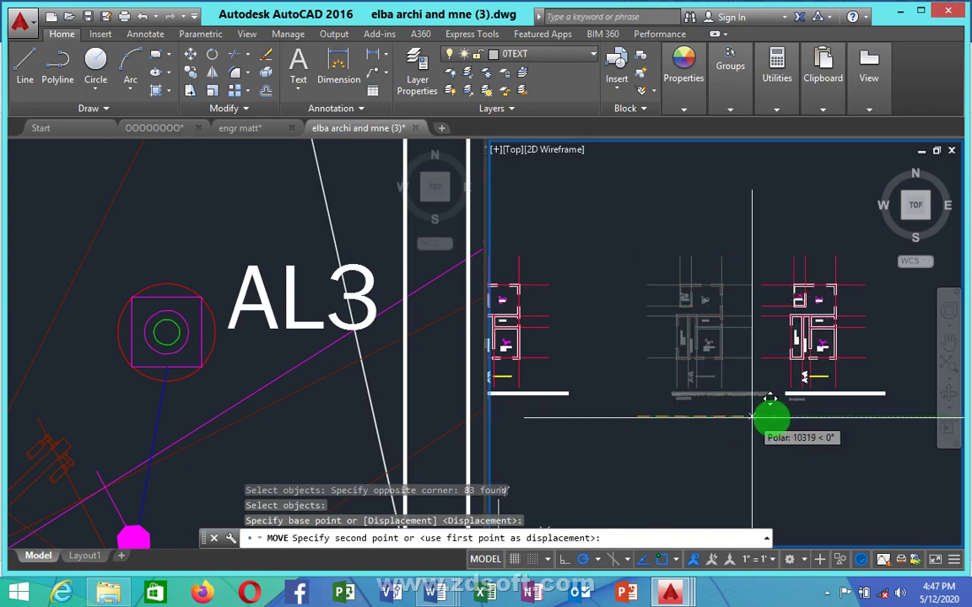
scroll(752, 416, down, 3)
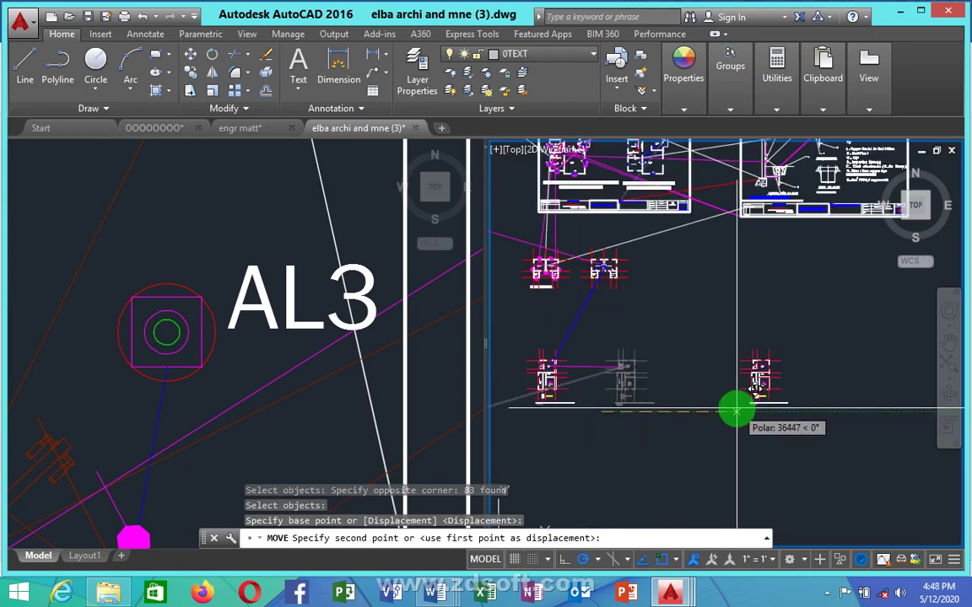
click(737, 409)
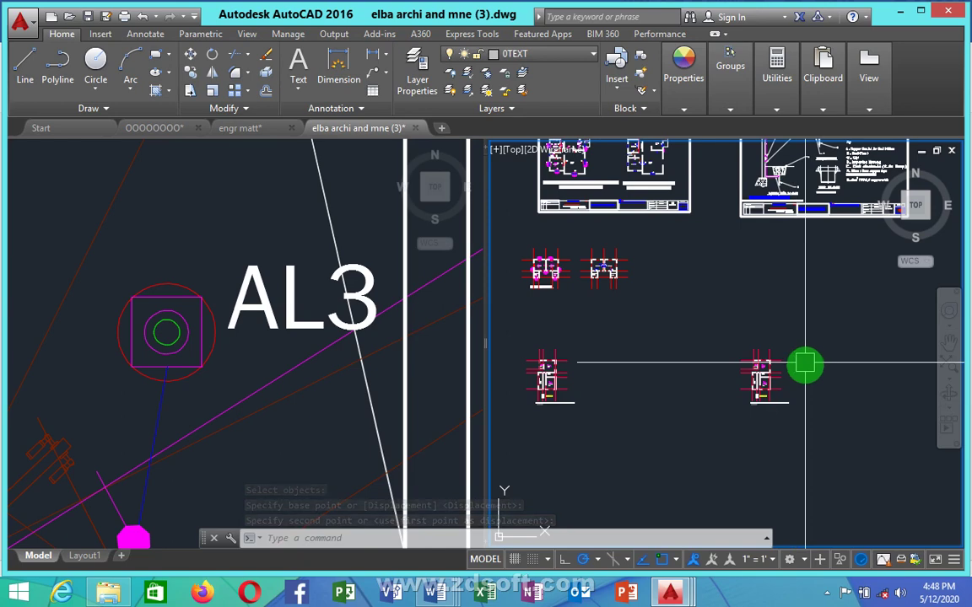
scroll(650, 352, down, 4)
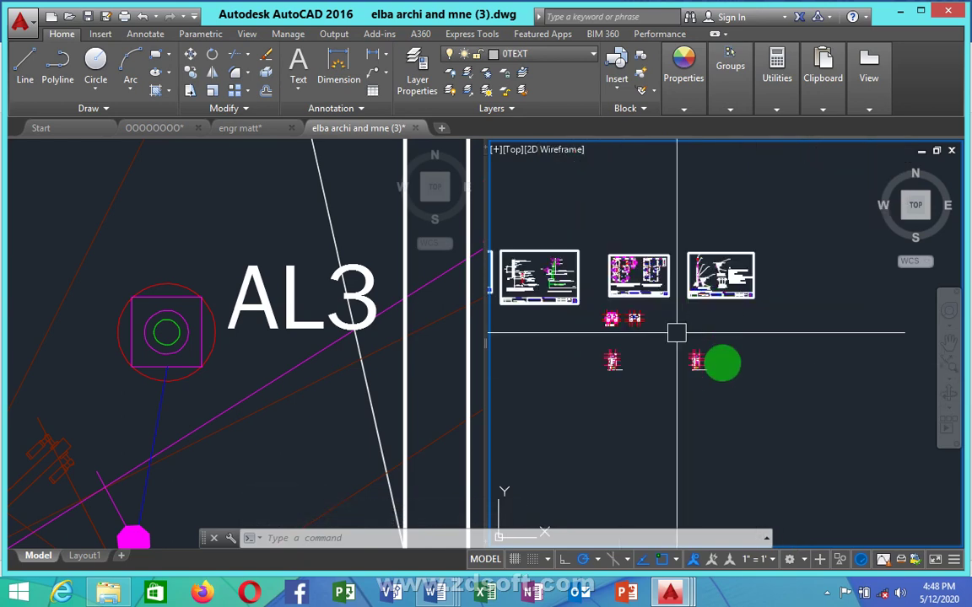
scroll(655, 333, up, 4)
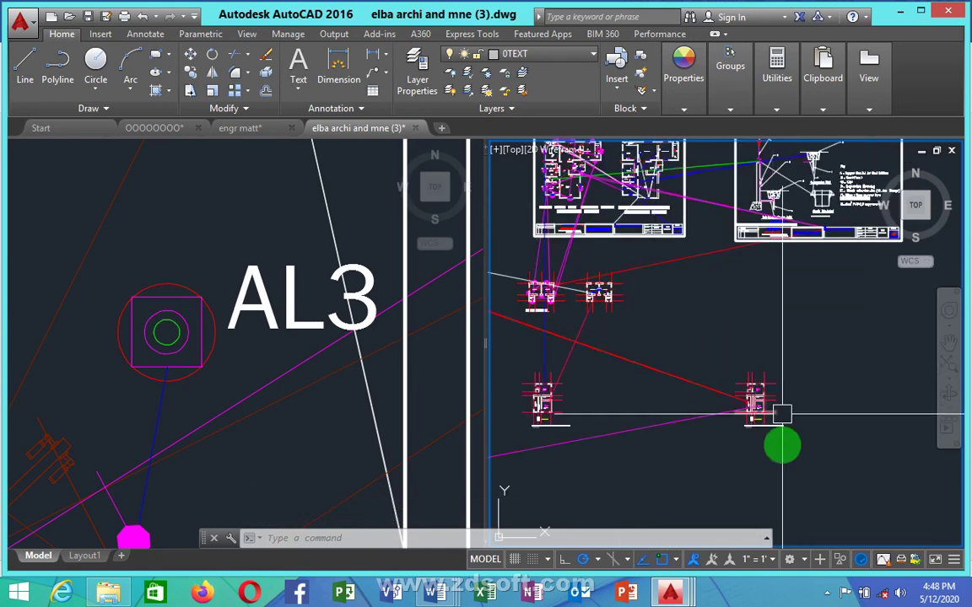
scroll(781, 414, up, 6)
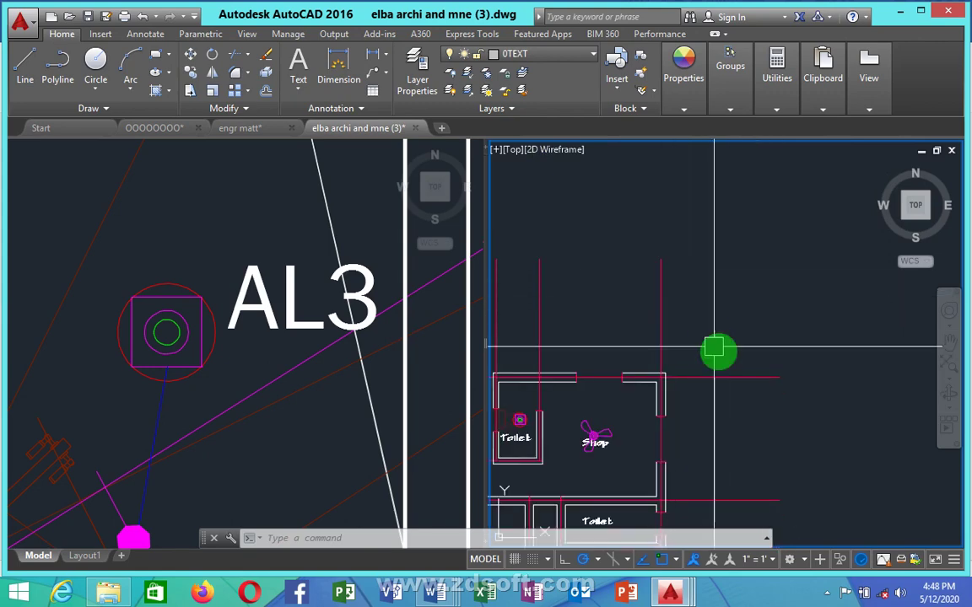
- Offset the vertical wall line 3000 units to its right
text(o)
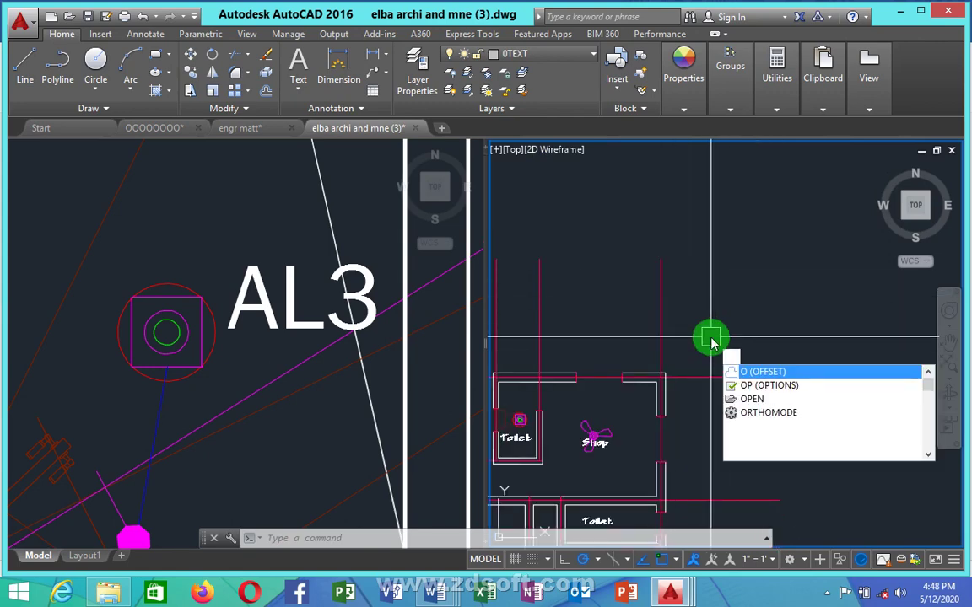
key(Escape)
text(o)
key(Return)
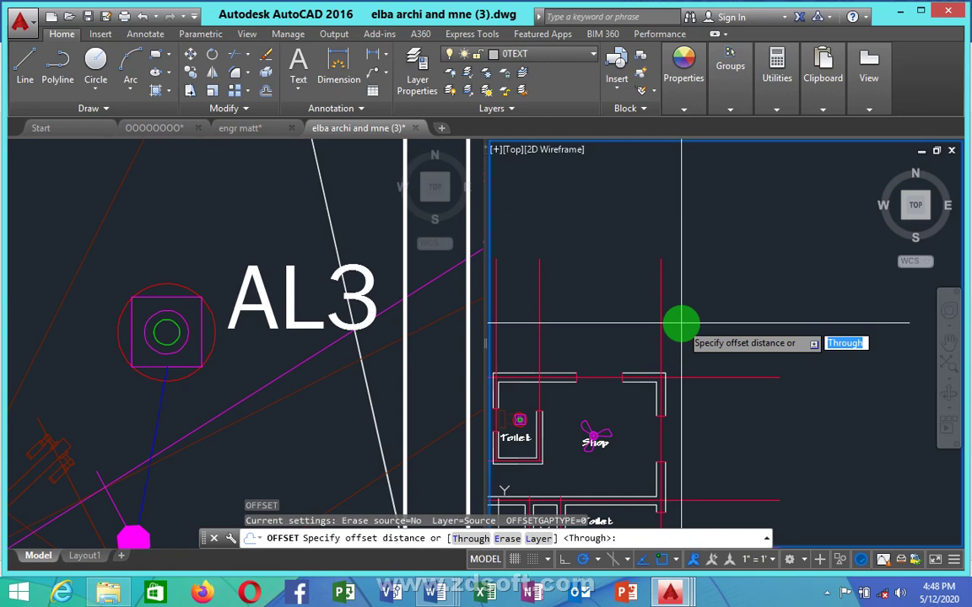
text(3000)
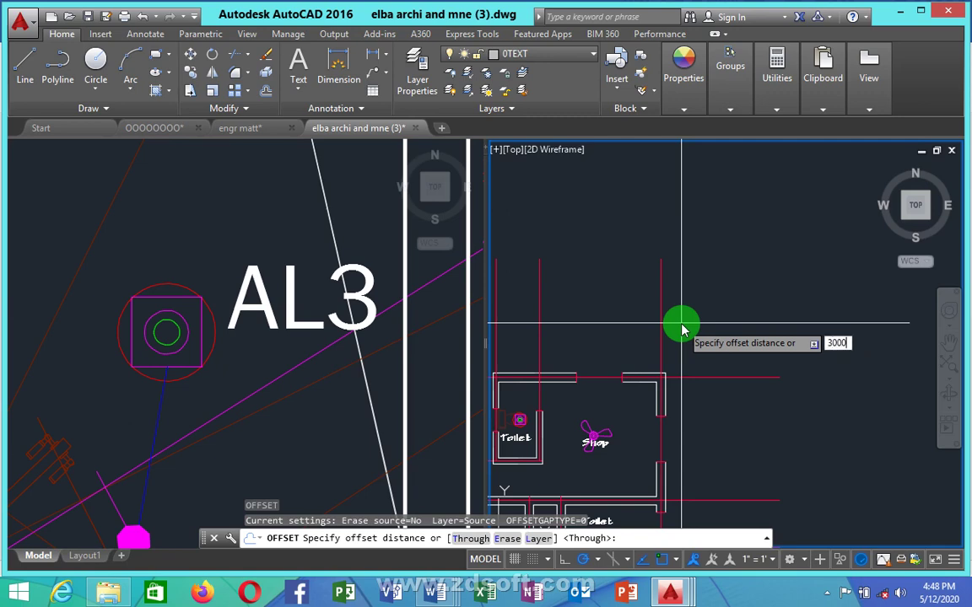
key(Return)
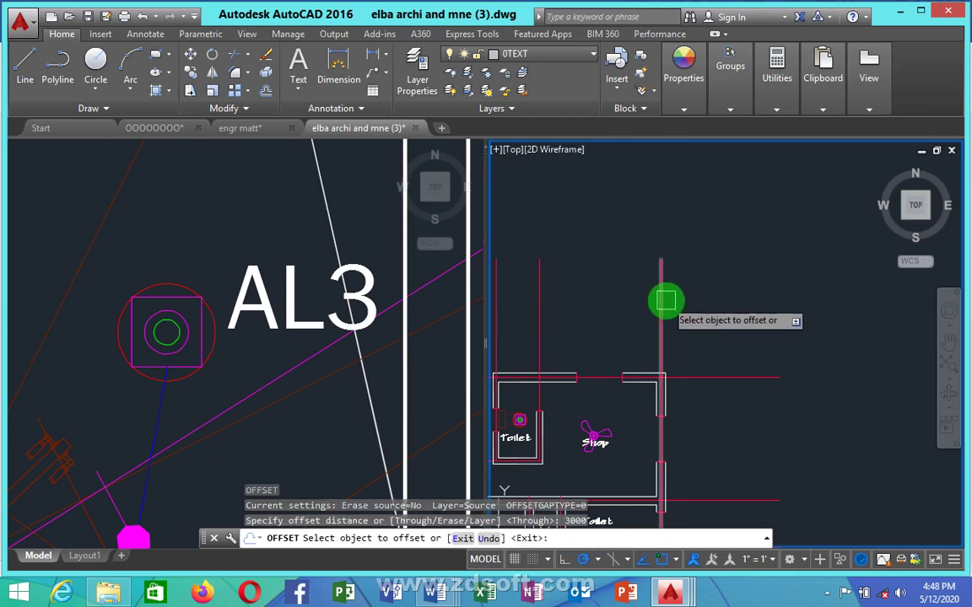
click(665, 299)
click(814, 280)
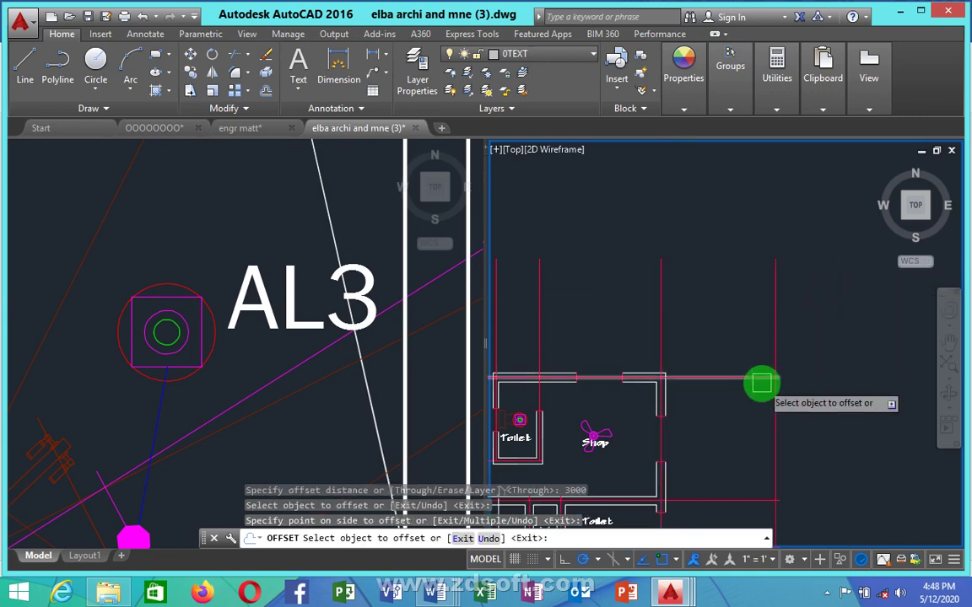
scroll(731, 291, down, 2)
key(Escape)
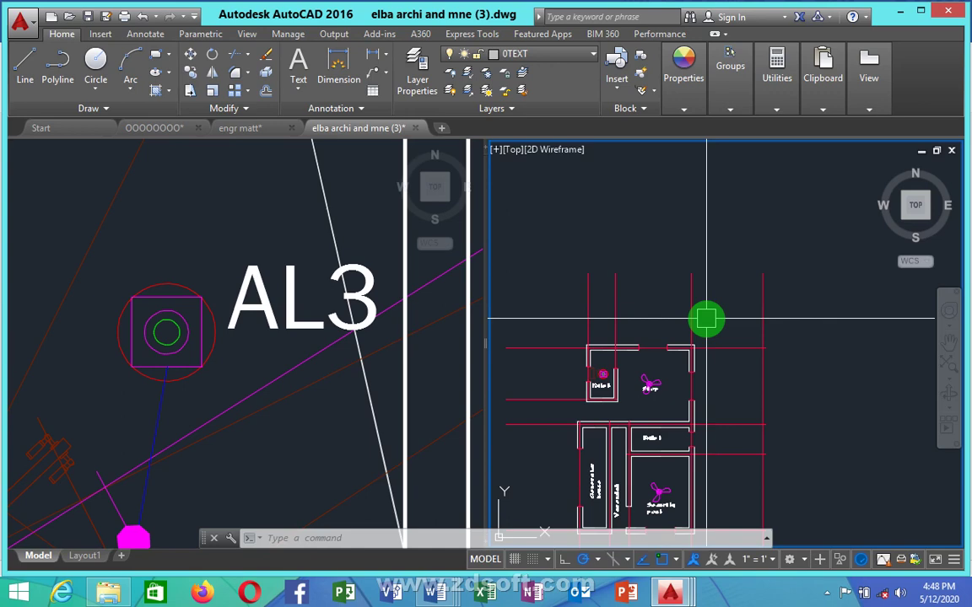
- Offset the magenta vertical line right of the plan by 2000 units
scroll(725, 338, down, 2)
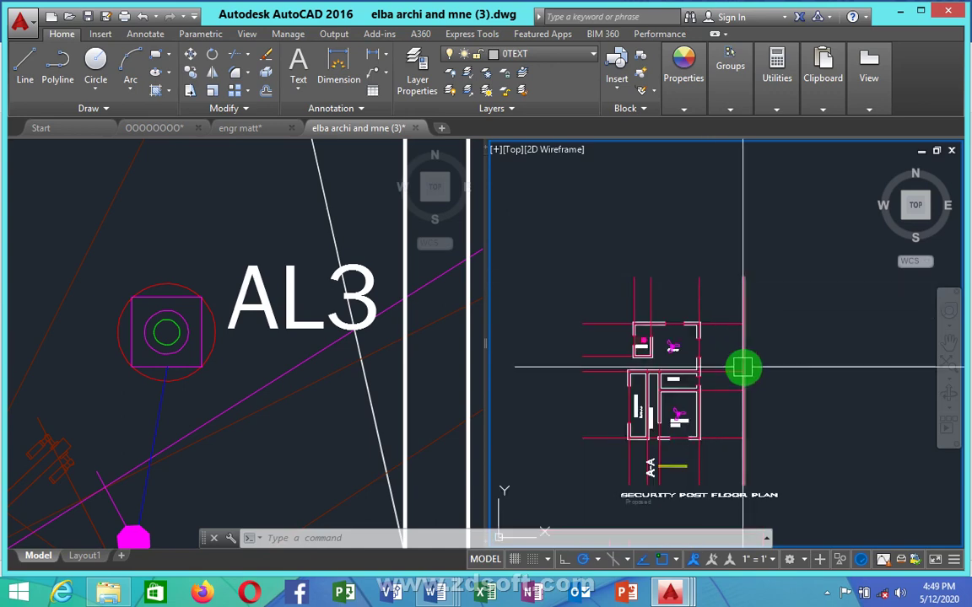
scroll(753, 346, up, 2)
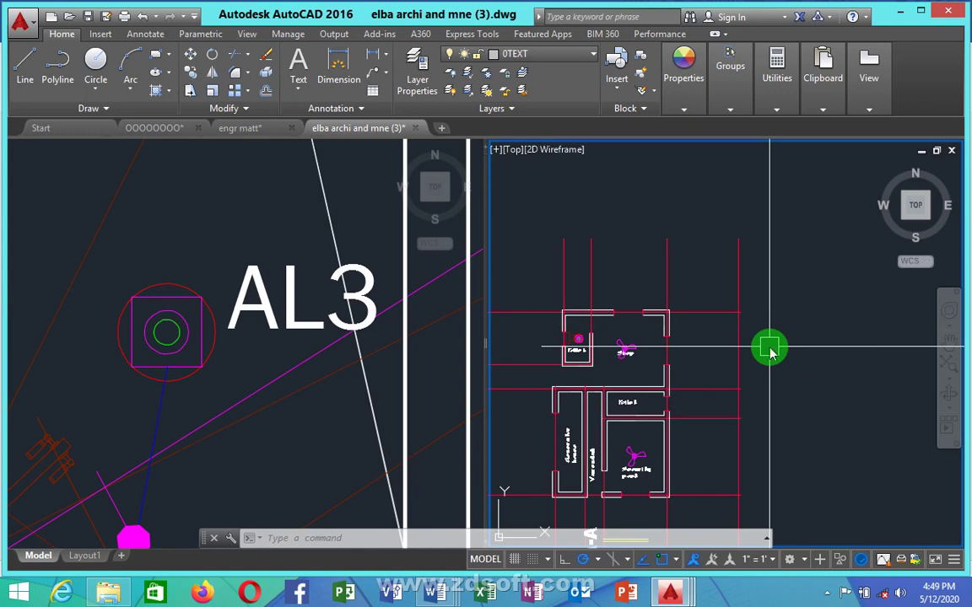
text(o)
key(Return)
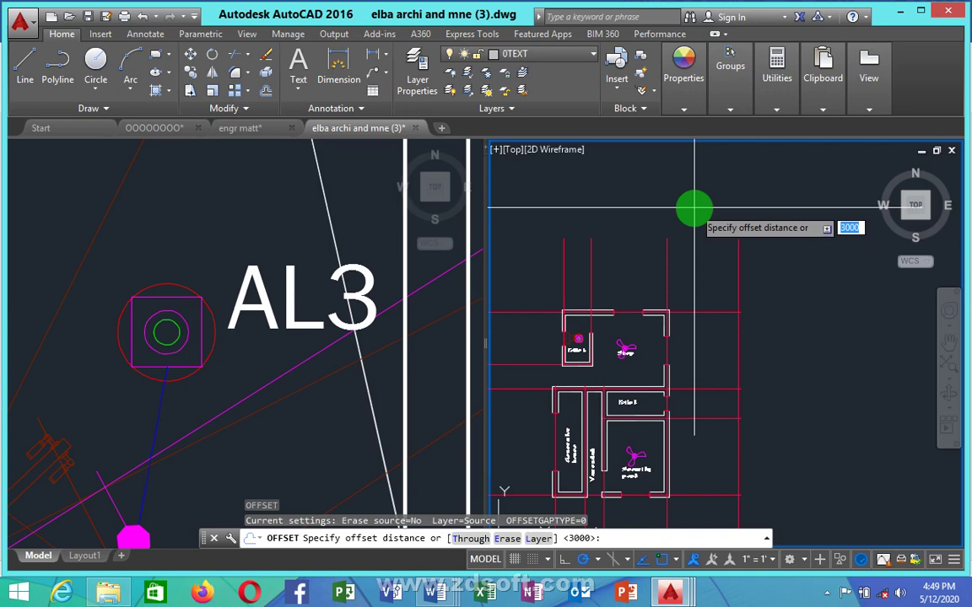
text(2000)
key(Return)
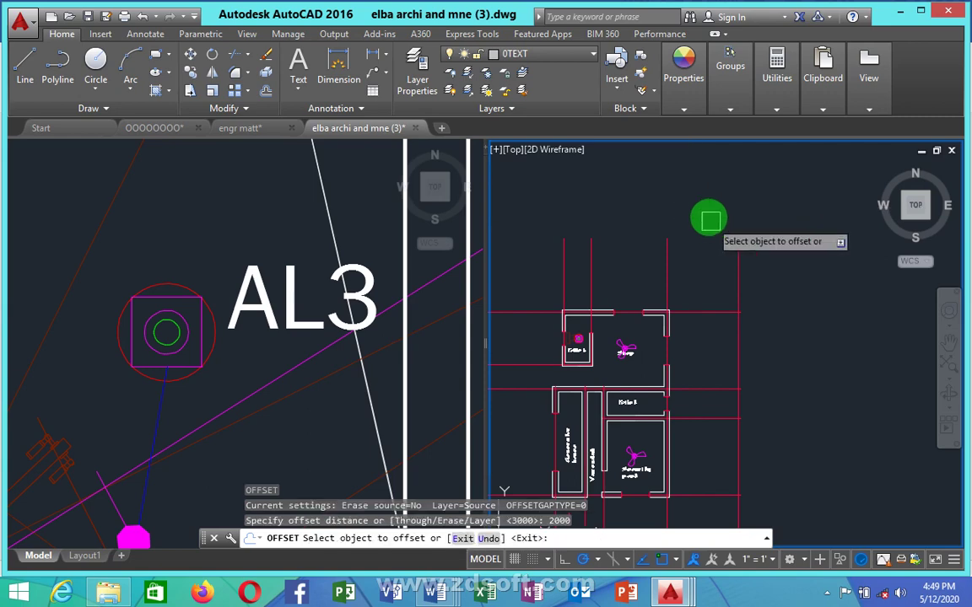
click(738, 255)
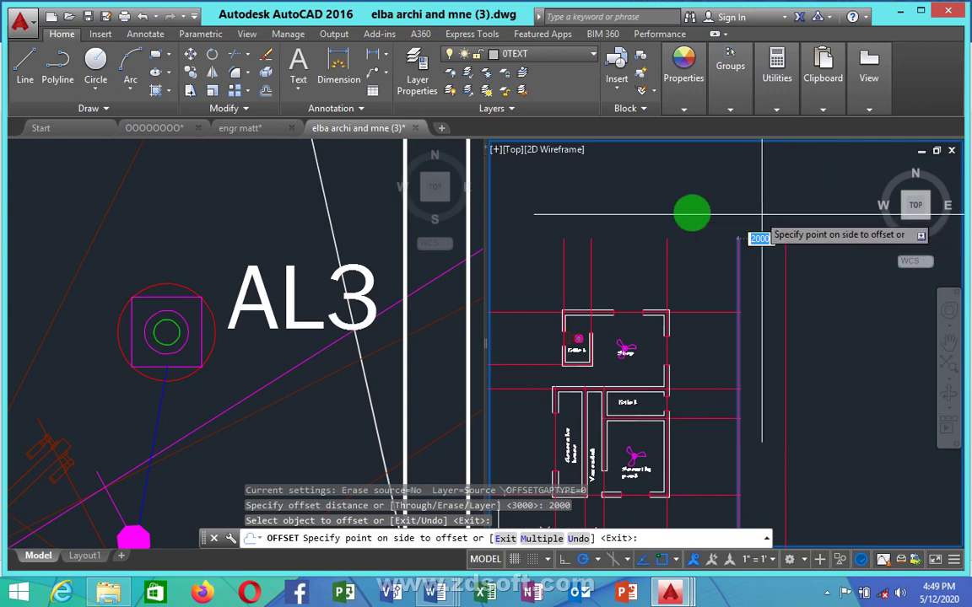
click(632, 197)
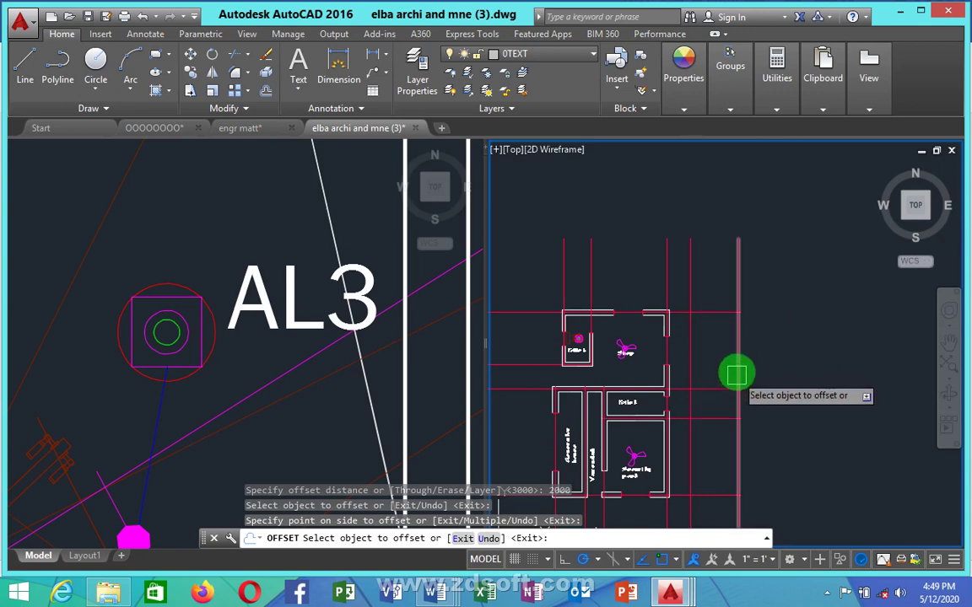
key(Escape)
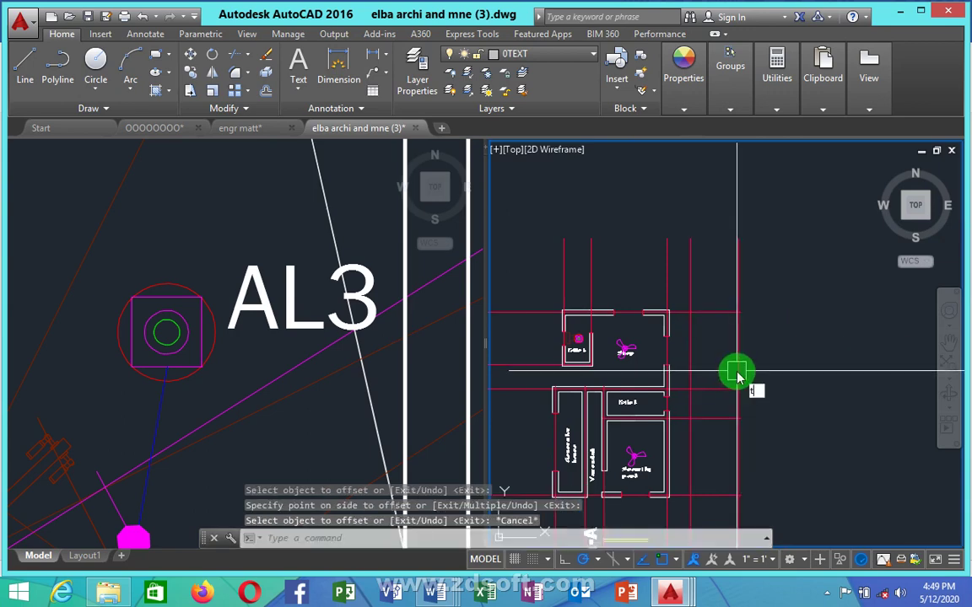
- Trim the surplus vertical segments below the lower right wall, using all objects as edges
text(Tr)
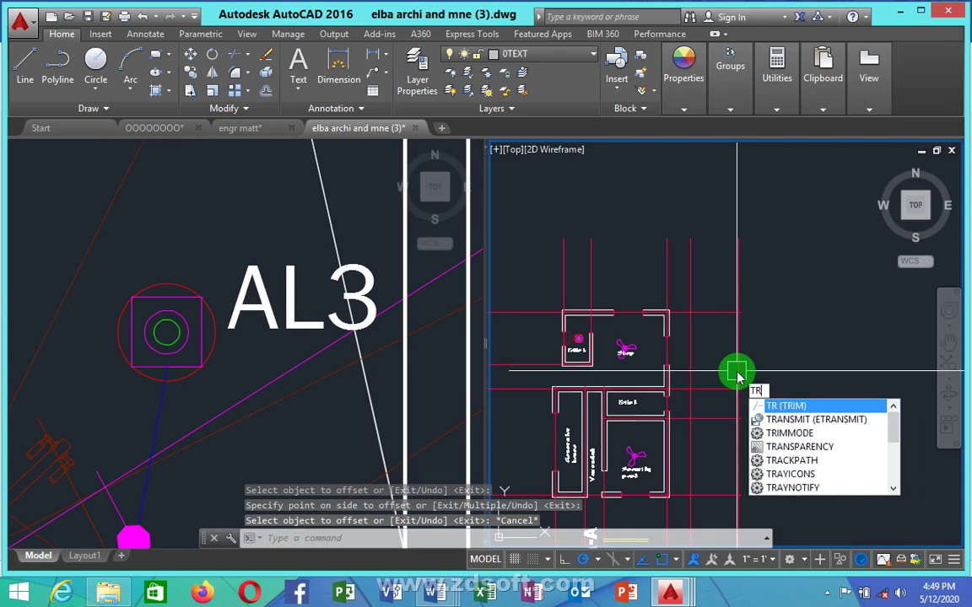
key(Return)
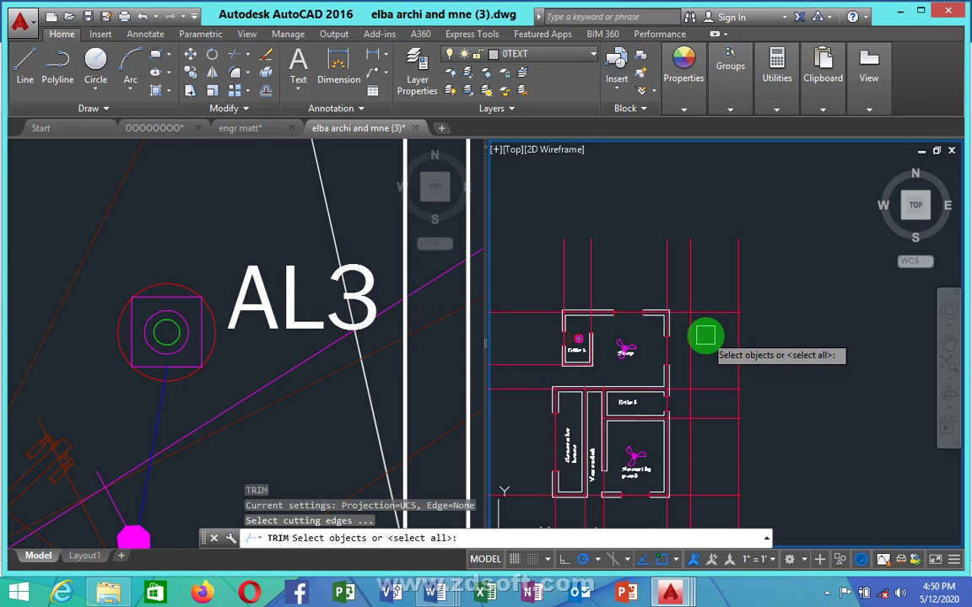
key(Return)
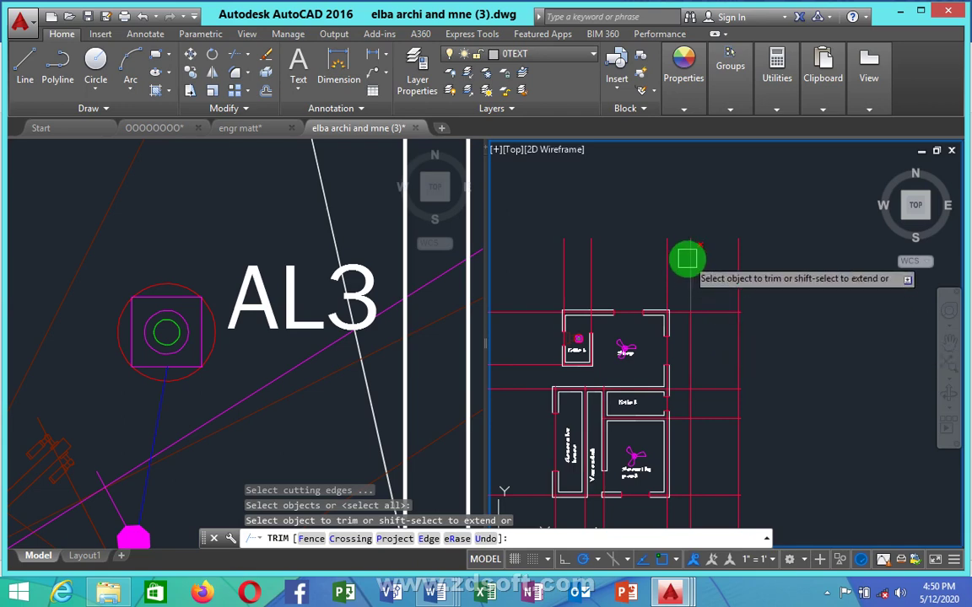
click(689, 362)
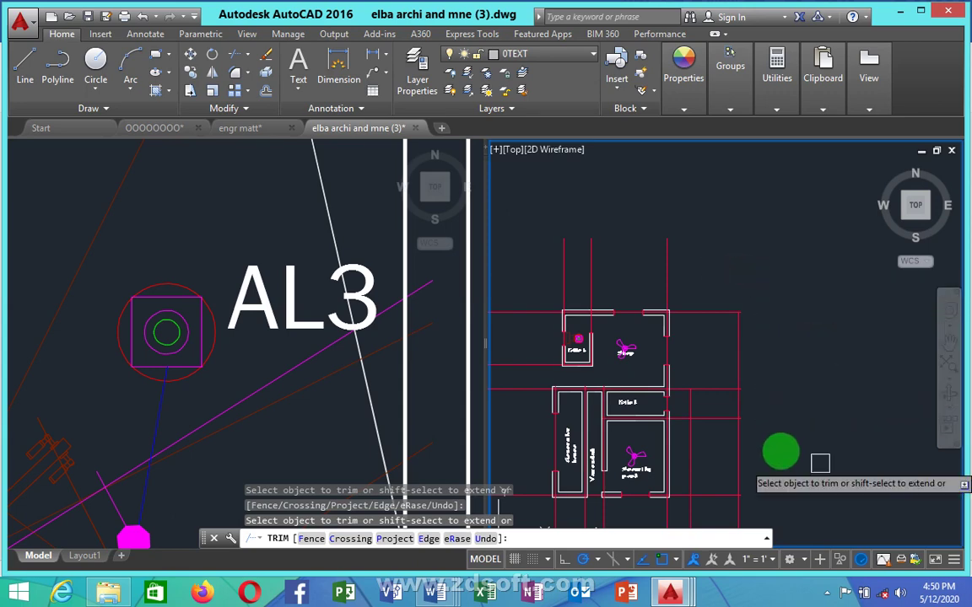
click(732, 333)
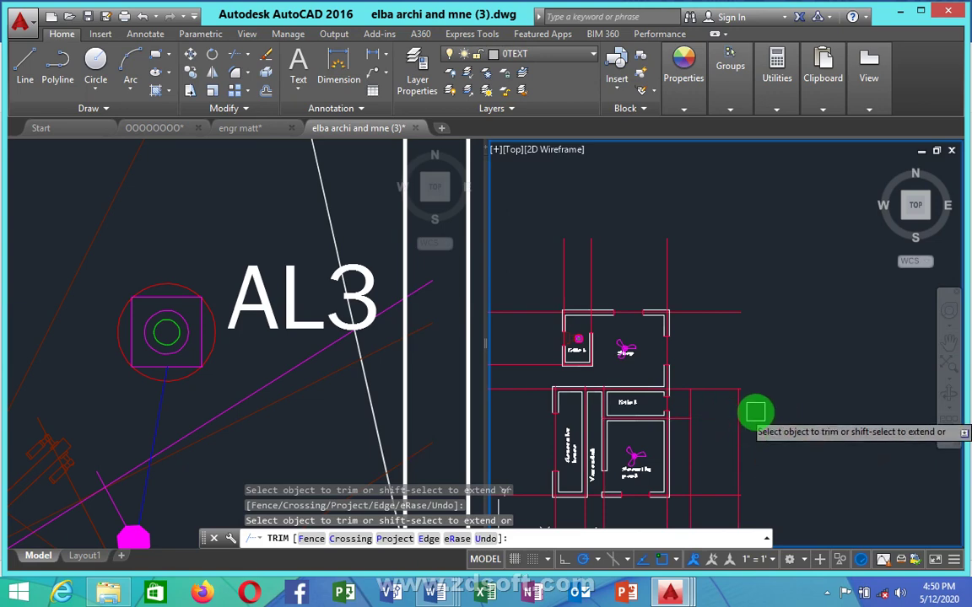
key(Escape)
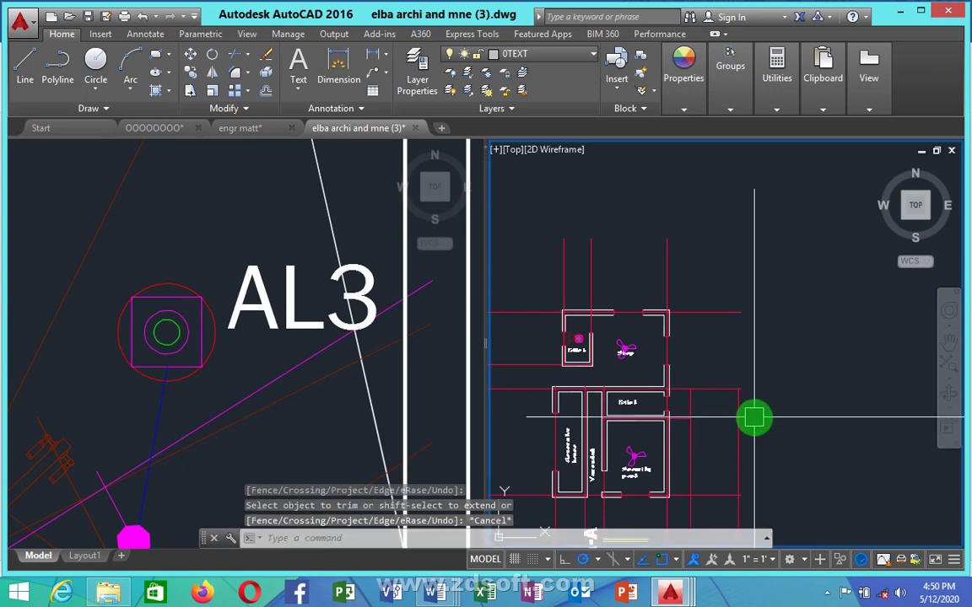
key(Escape)
key(Escape)
key(Escape)
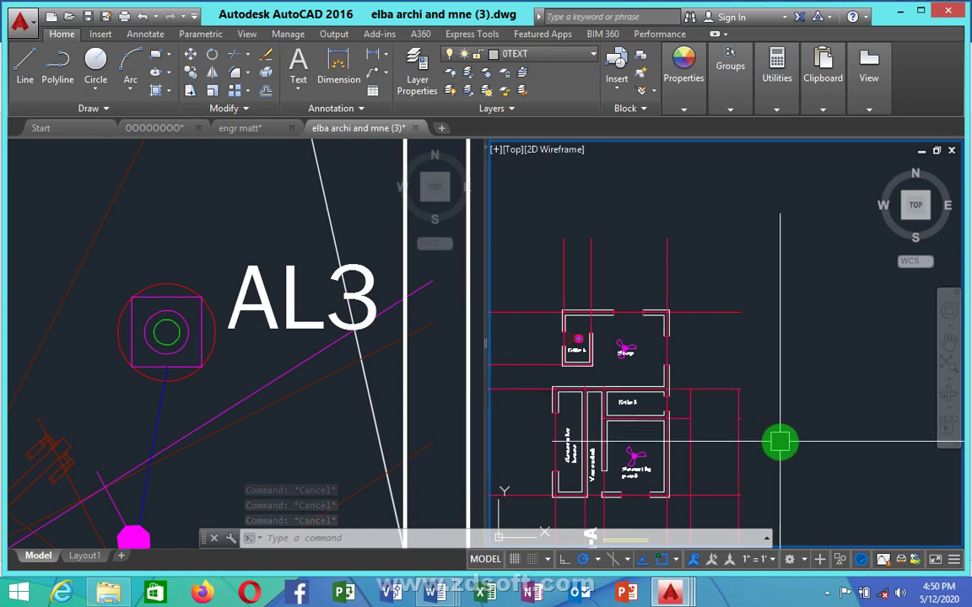
text(f)
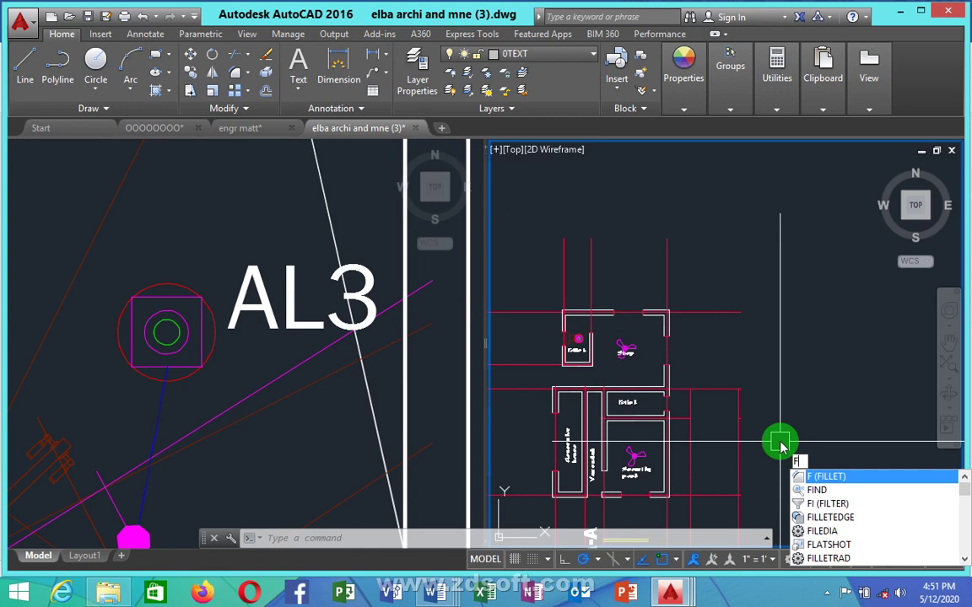
key(Down)
key(Down)
key(Down)
key(Down)
key(Down)
key(Down)
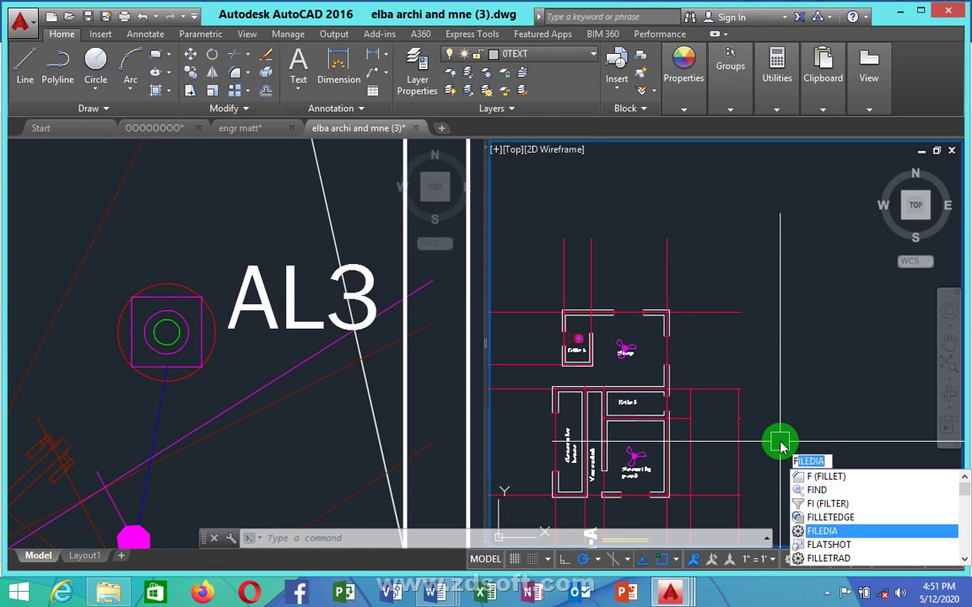
key(Down)
key(Up)
key(Up)
key(Up)
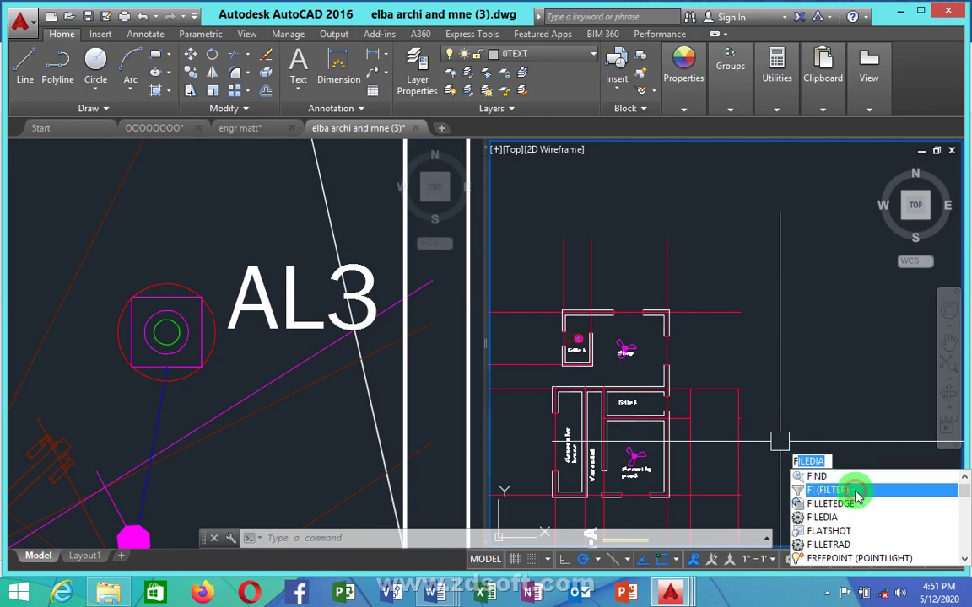
click(805, 474)
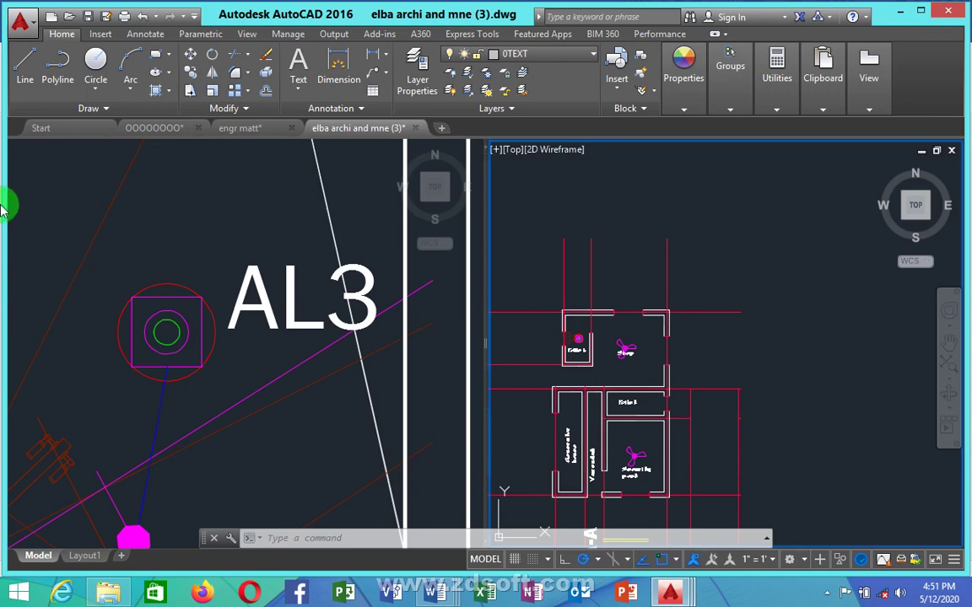
click(685, 305)
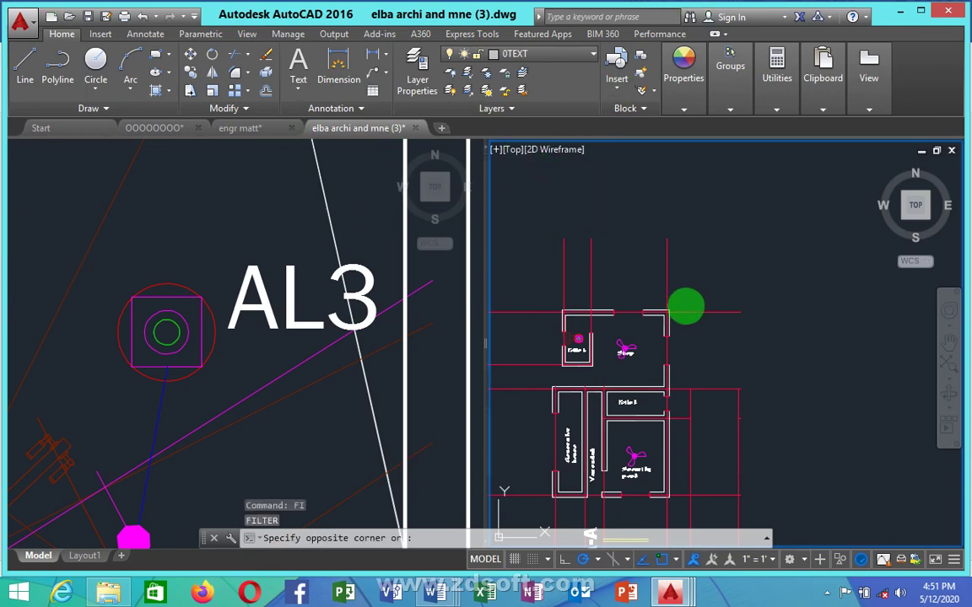
key(Escape)
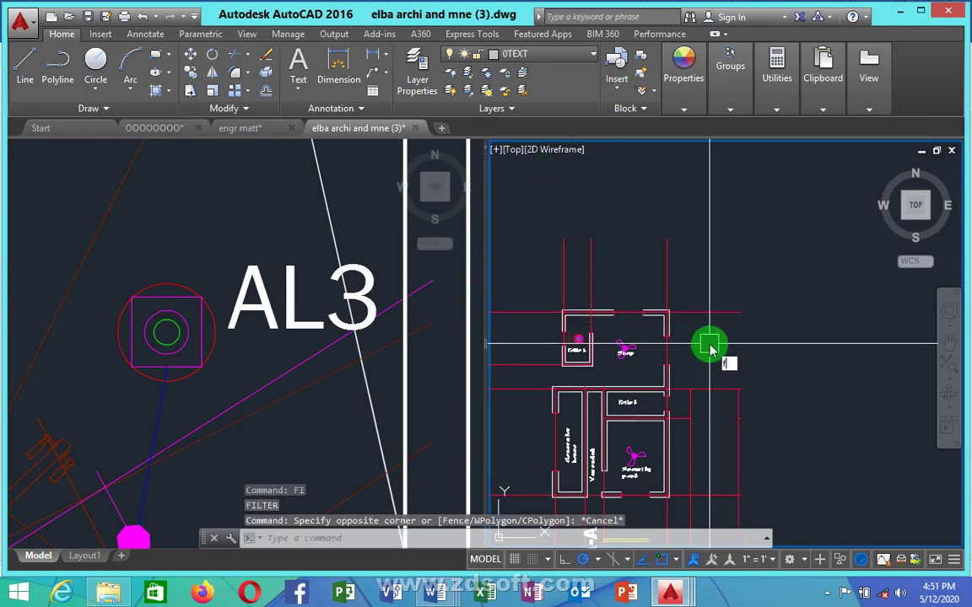
text(illet)
- Fillet the horizontal wall line and the right vertical line into a clean corner
key(Return)
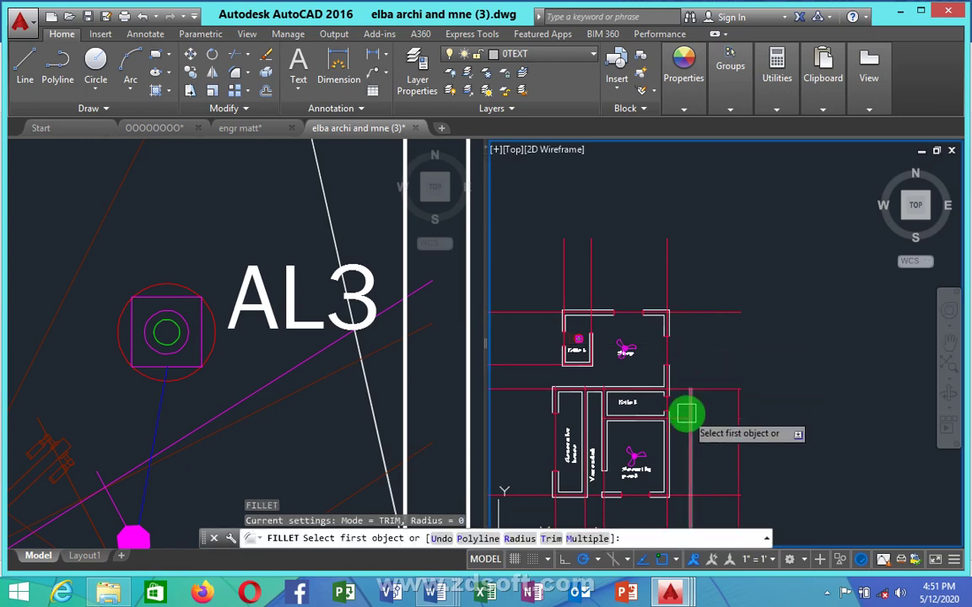
scroll(685, 414, up, 5)
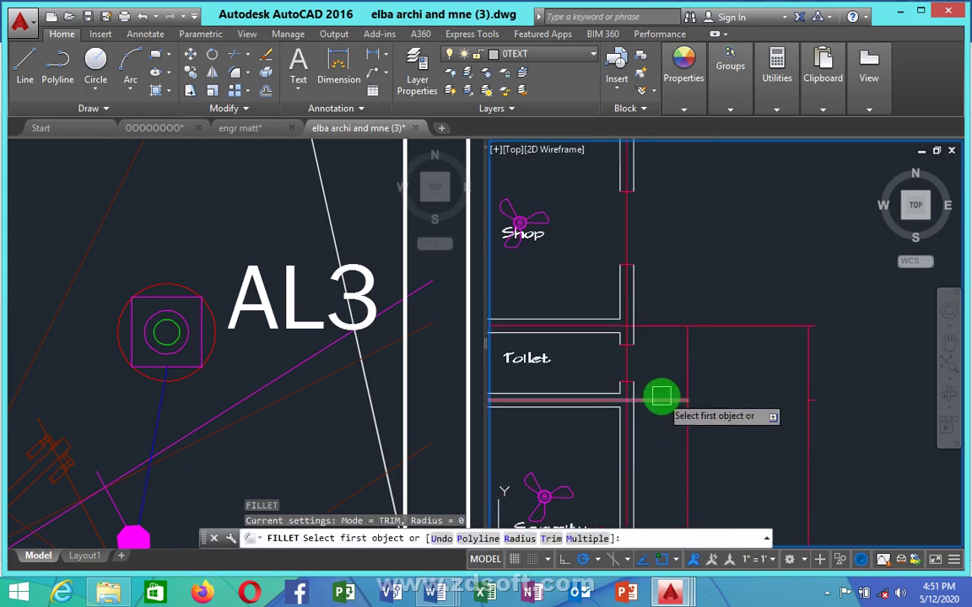
click(661, 397)
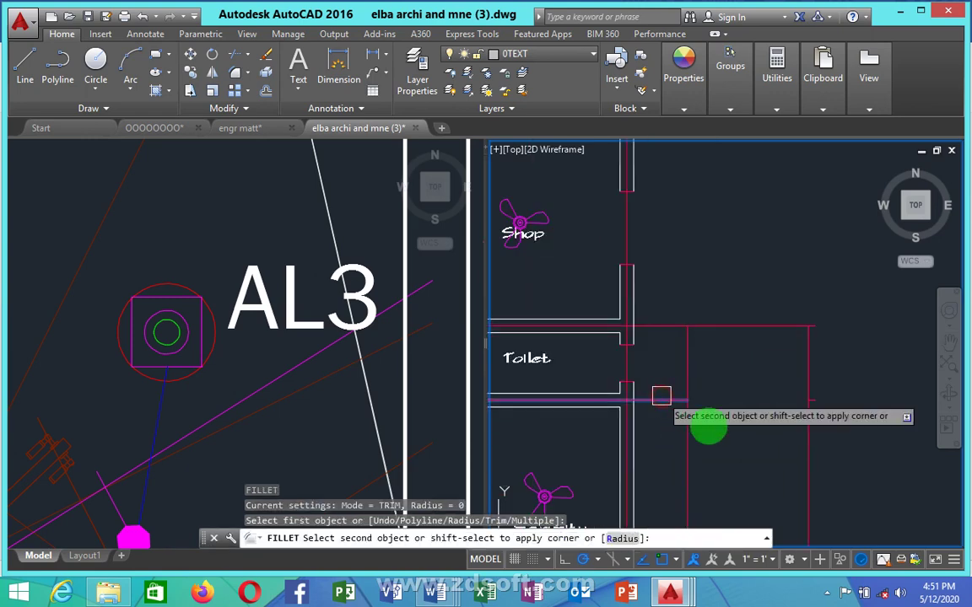
click(804, 471)
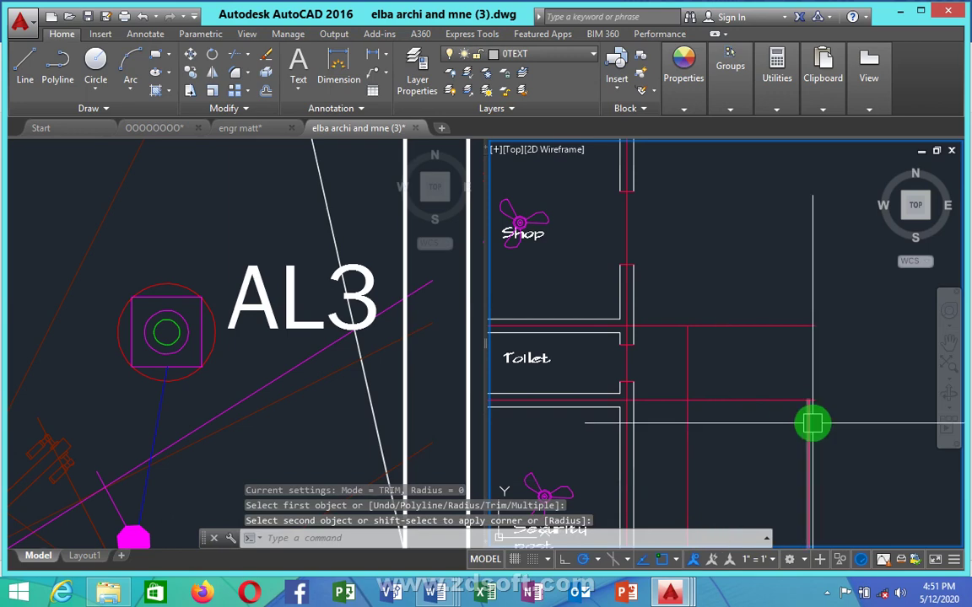
- Erase the leftover line stub and zoom out
text(e)
key(Return)
scroll(817, 401, up, 2)
click(817, 392)
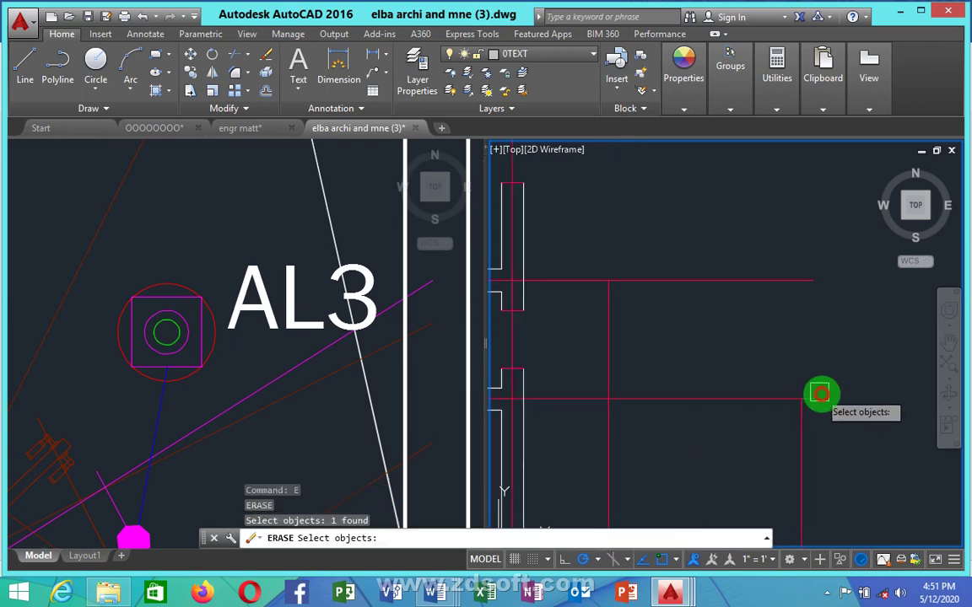
key(Return)
scroll(784, 371, down, 3)
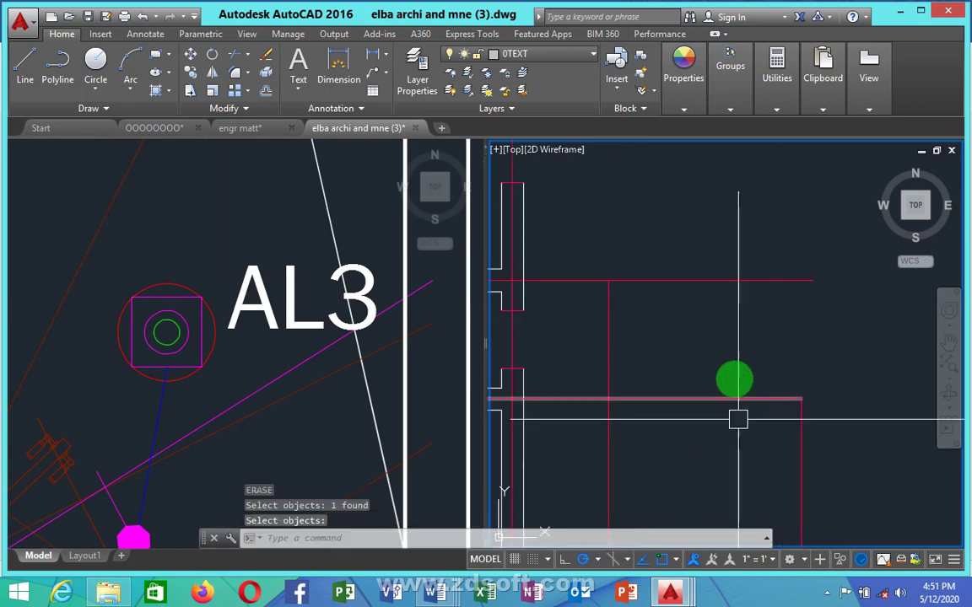
scroll(762, 342, down, 3)
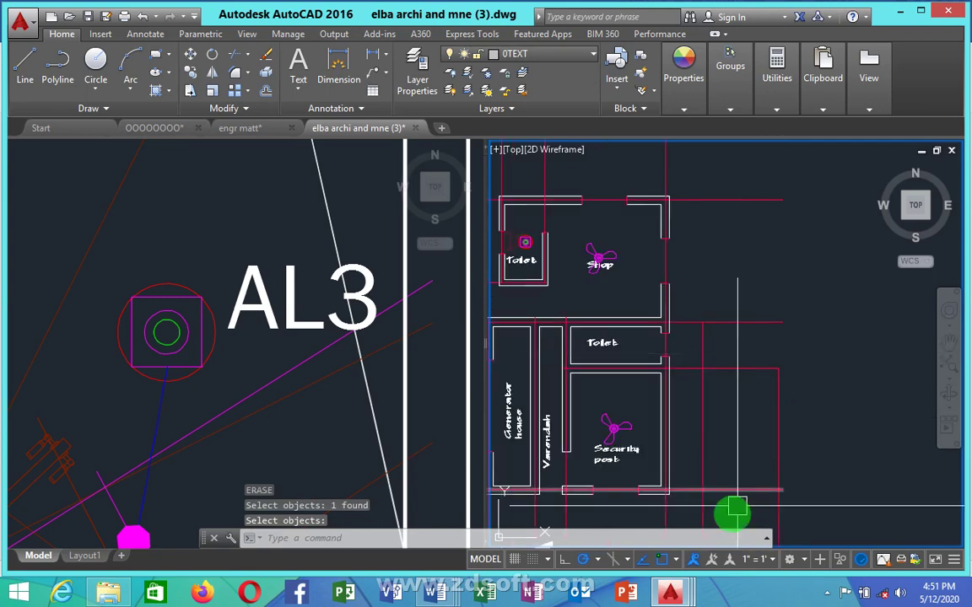
scroll(798, 334, down, 2)
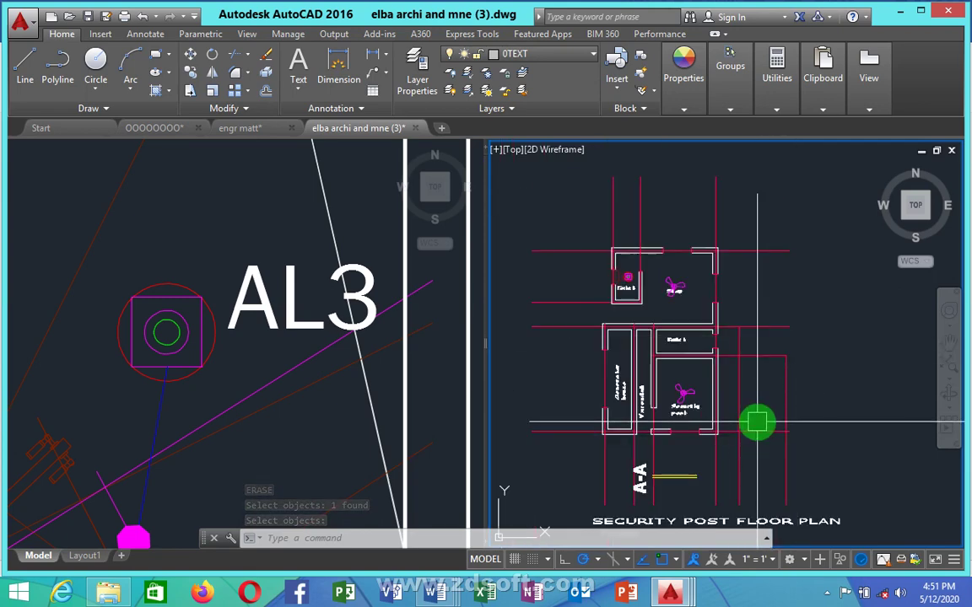
- Erase the stray vertical line just right of the security post rooms
text(E)
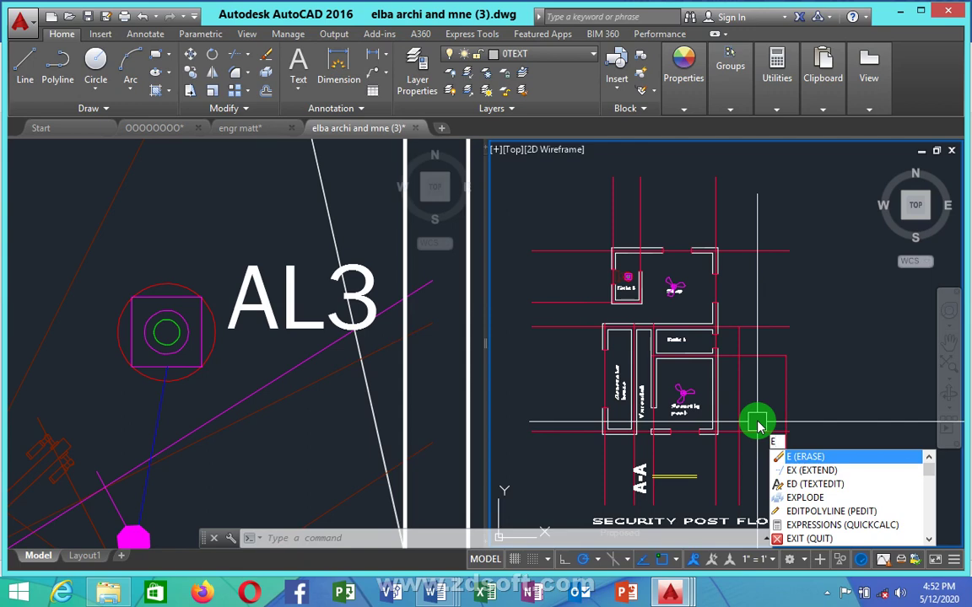
key(Return)
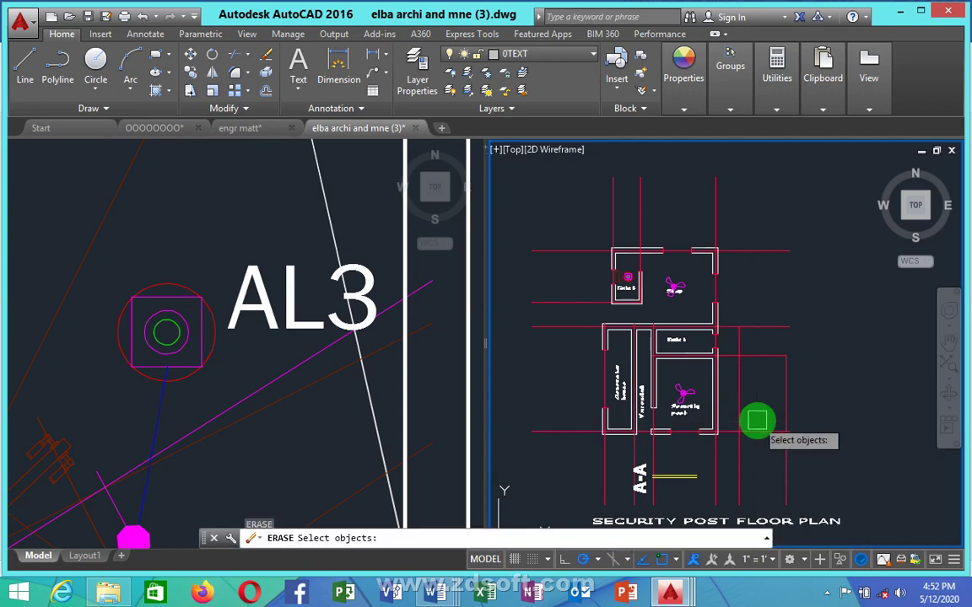
click(744, 375)
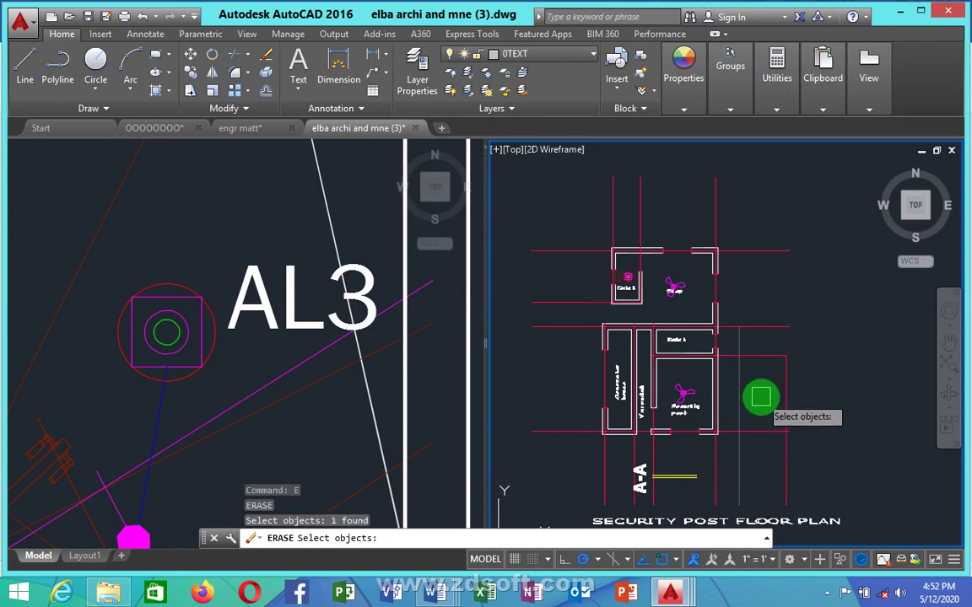
key(Return)
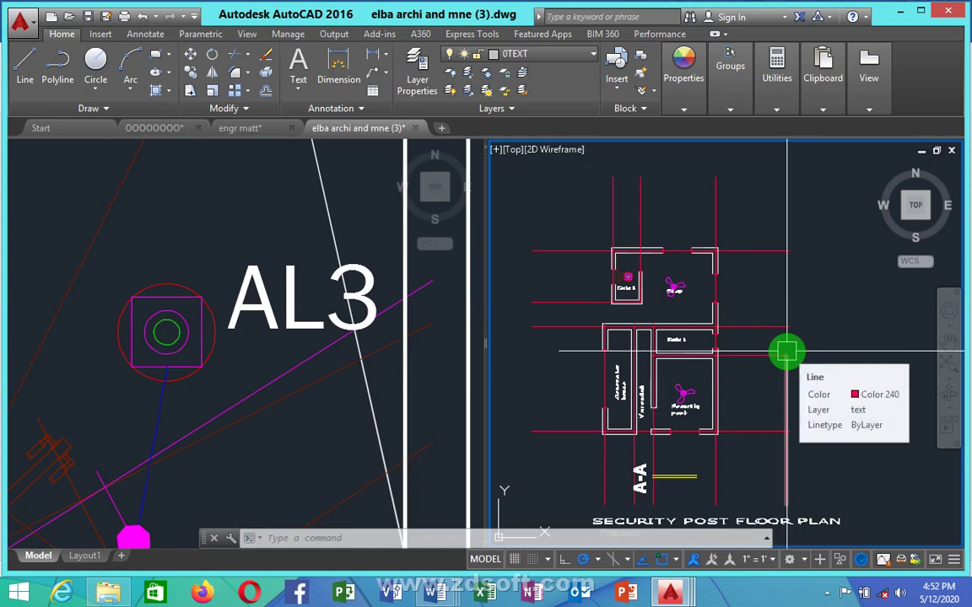
text(EX)
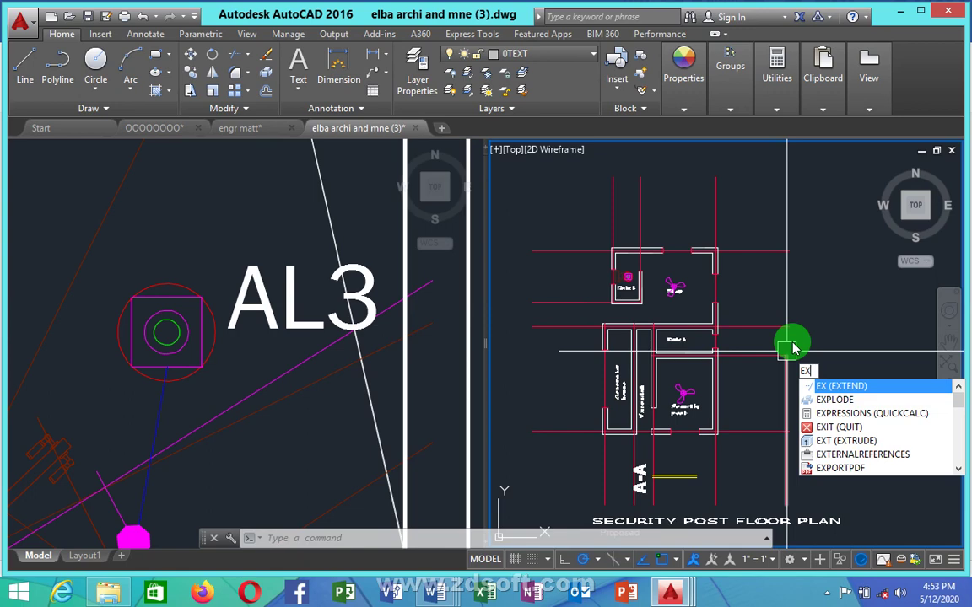
- Extend the right-hand red vertical line up to the topmost horizontal line
key(Return)
click(873, 91)
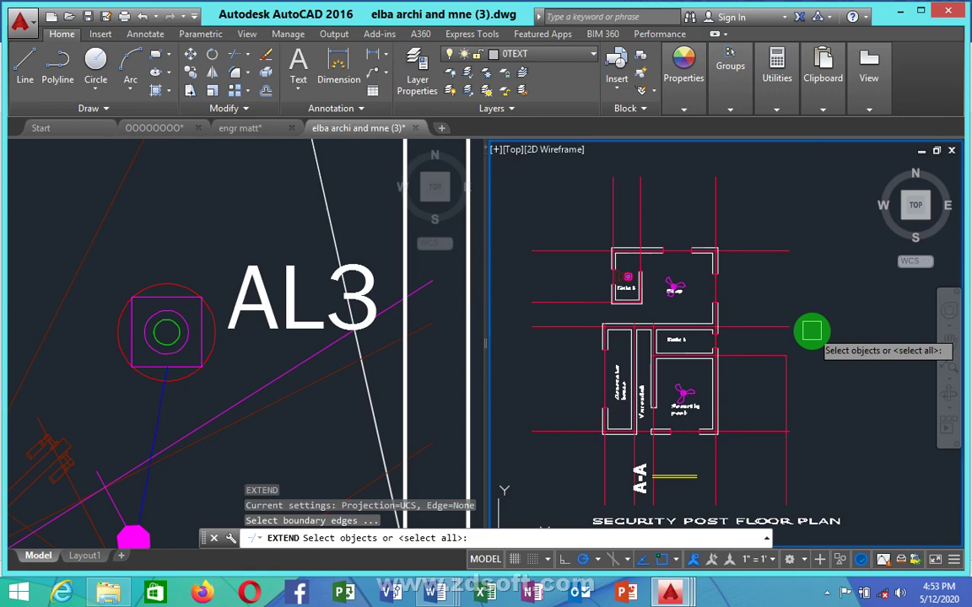
key(Return)
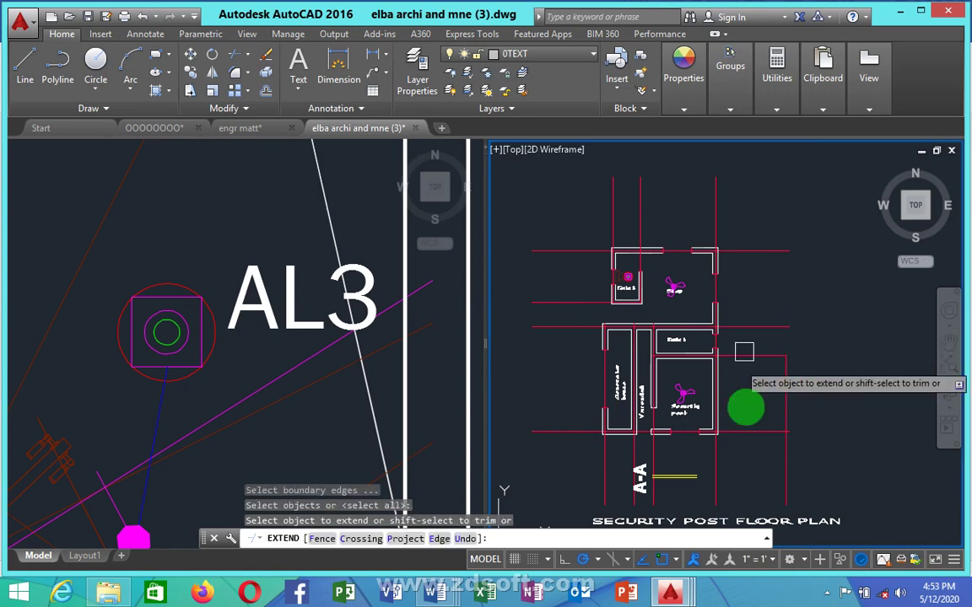
click(789, 397)
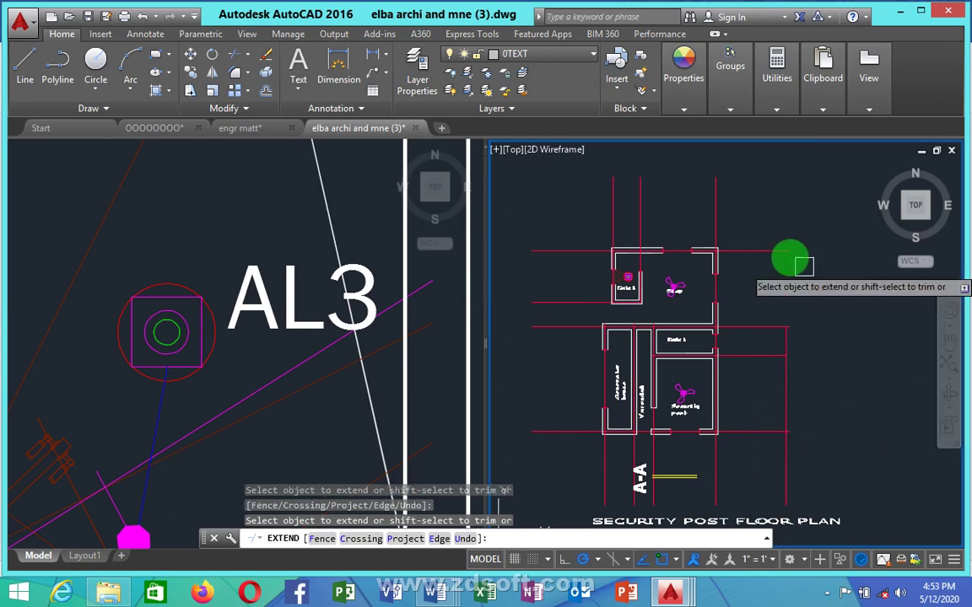
click(788, 392)
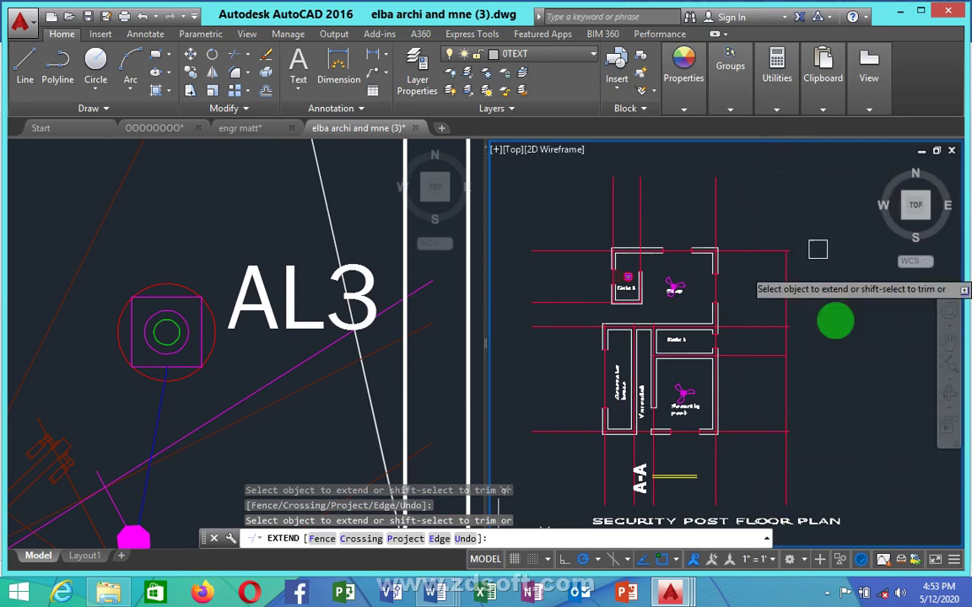
click(786, 283)
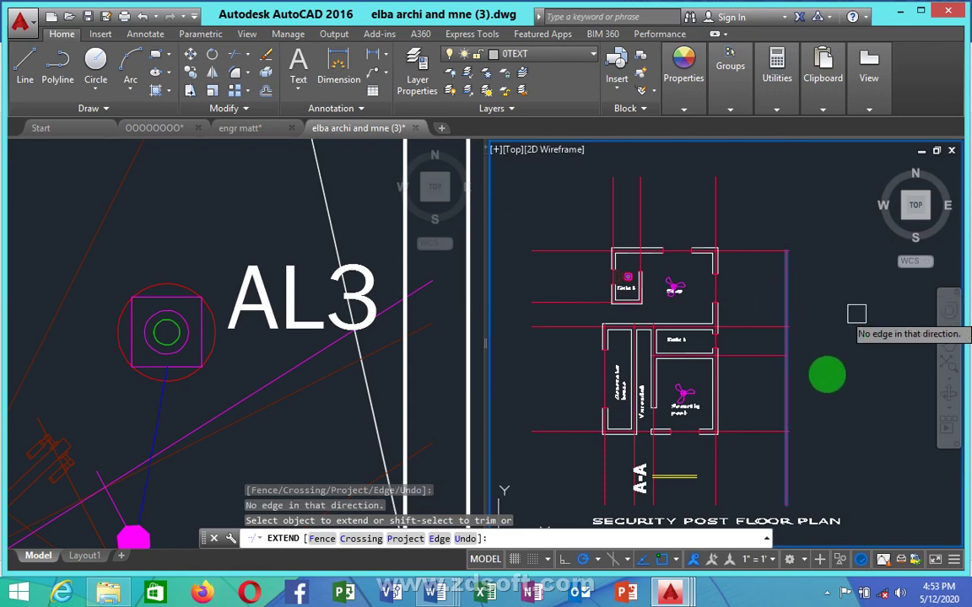
click(798, 420)
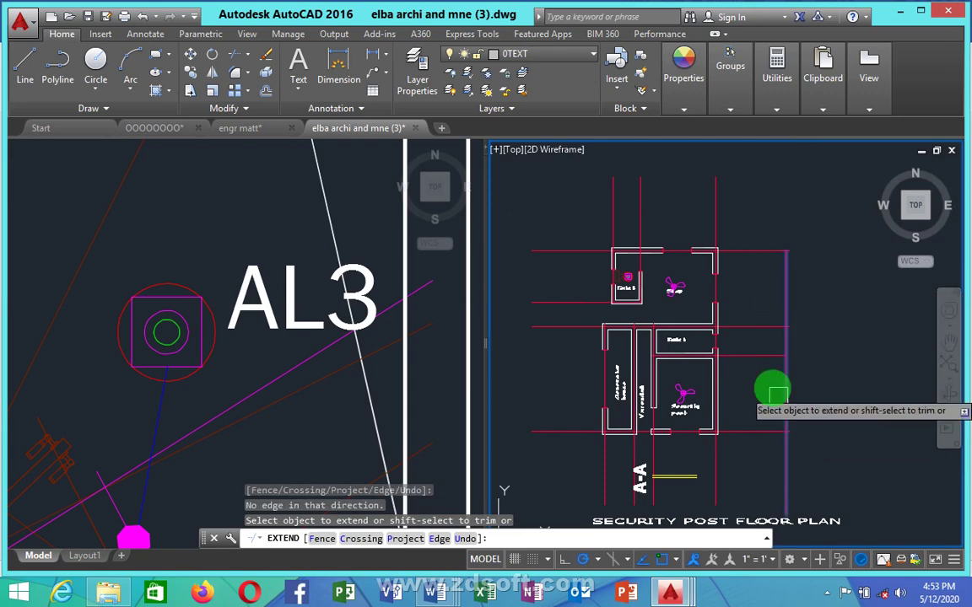
key(Escape)
key(Escape)
key(Escape)
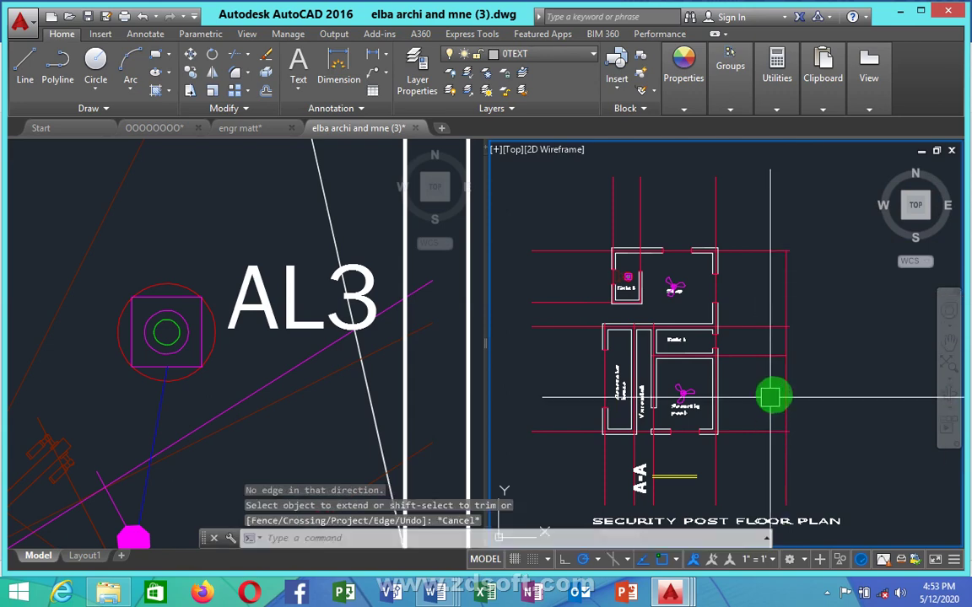
- Zoom out, pan across the sheets and zoom in on the wall labelled AL3 and AL4
scroll(690, 397, up, 3)
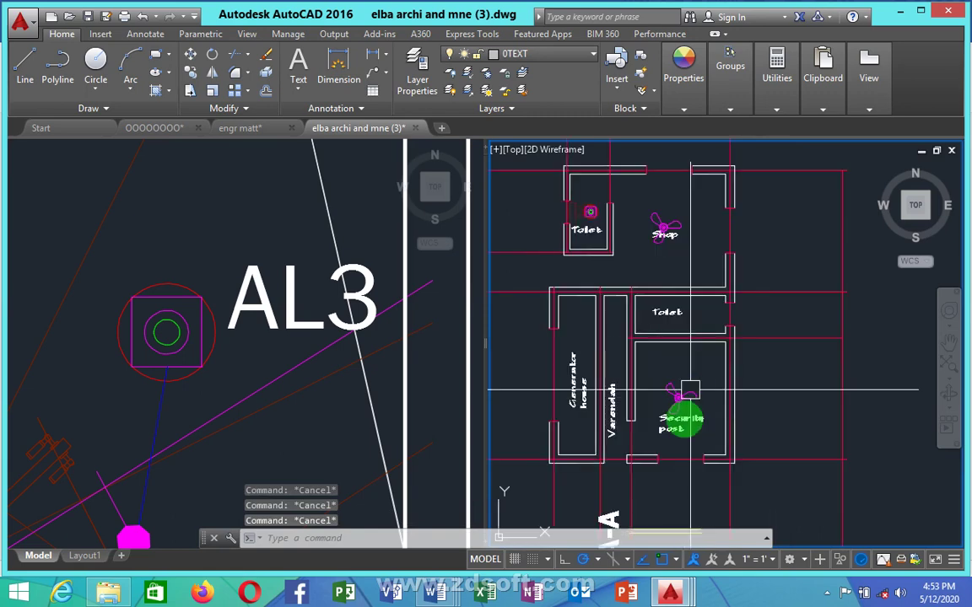
scroll(613, 358, down, 3)
scroll(613, 368, down, 2)
scroll(752, 413, down, 3)
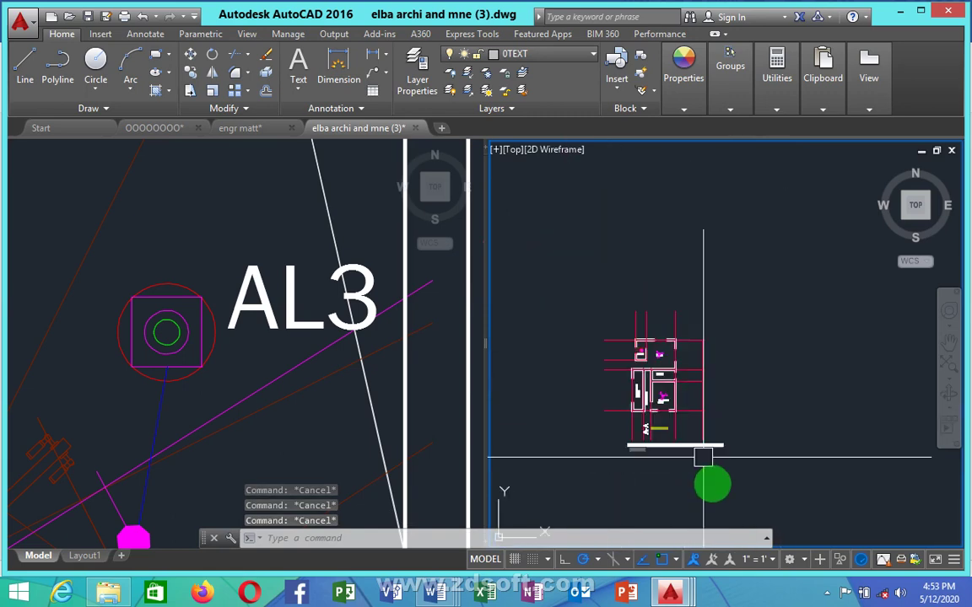
scroll(729, 380, up, 1)
scroll(728, 379, up, 1)
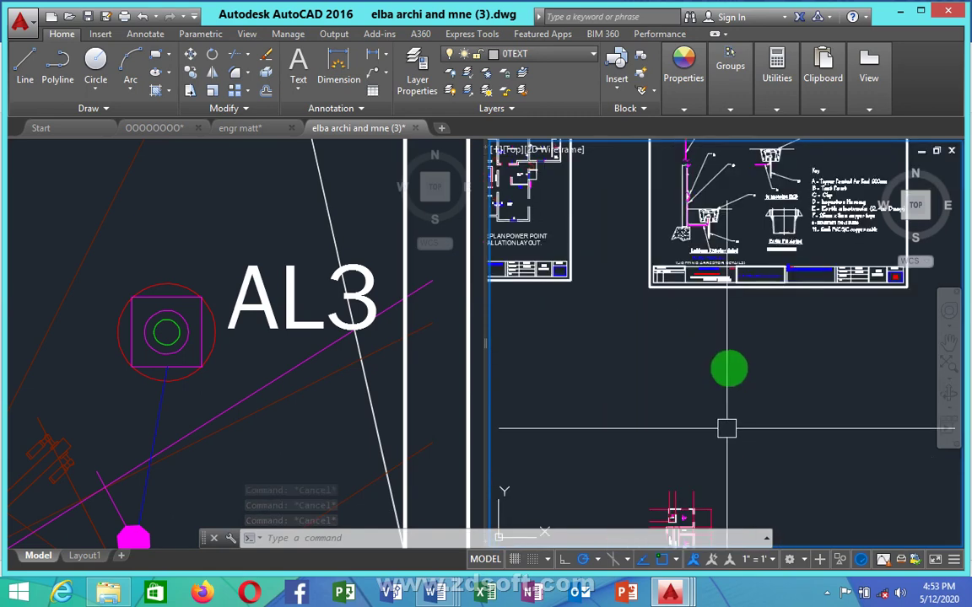
middle_drag(729, 371, 747, 287)
scroll(743, 338, down, 2)
middle_drag(742, 337, 803, 387)
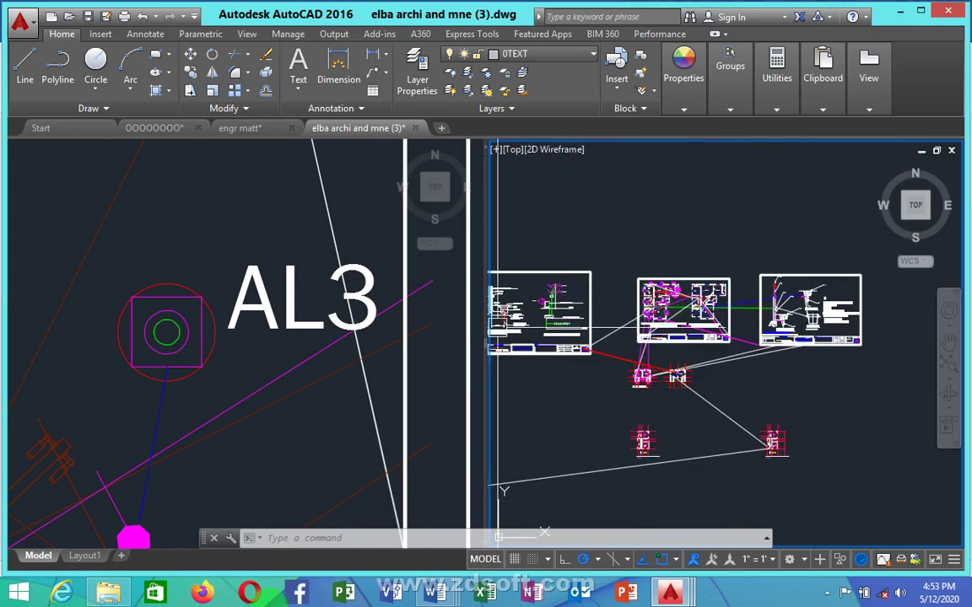
scroll(661, 290, up, 5)
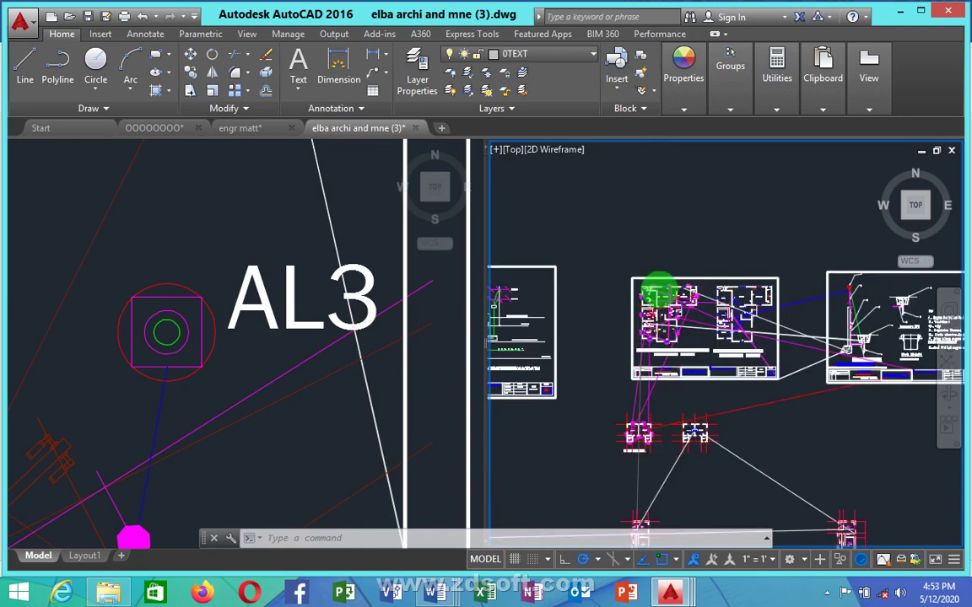
scroll(903, 312, up, 2)
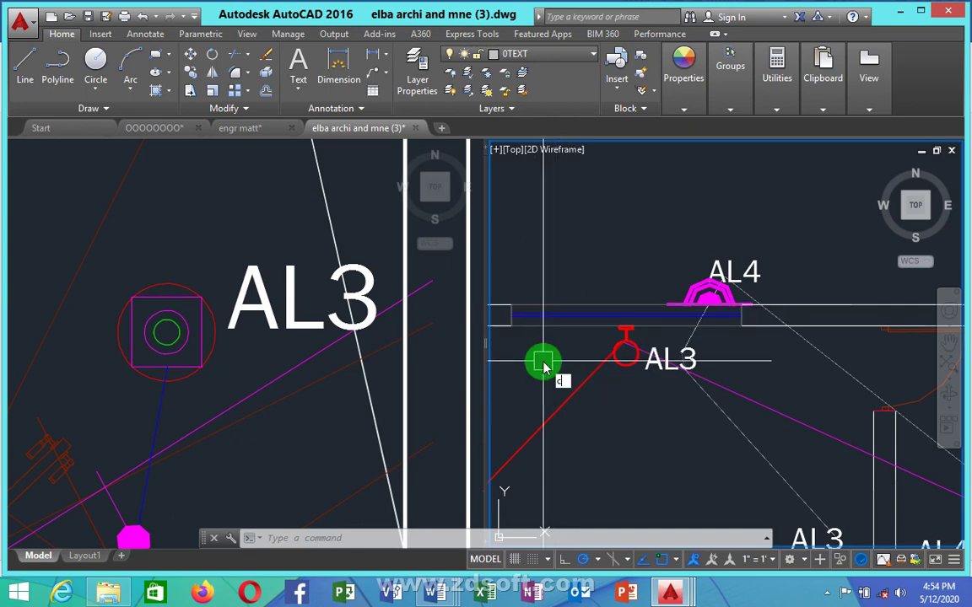
- Copy the blue window bar from the AL4 wall to a spot above the plan's top grid line
text(o)
key(Return)
click(558, 322)
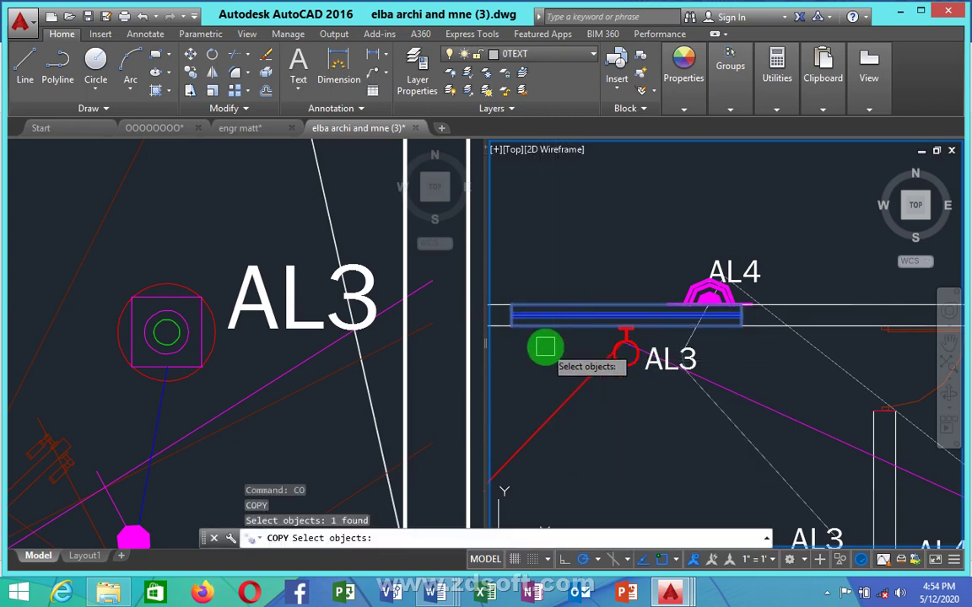
key(Return)
click(545, 346)
scroll(516, 364, down, 4)
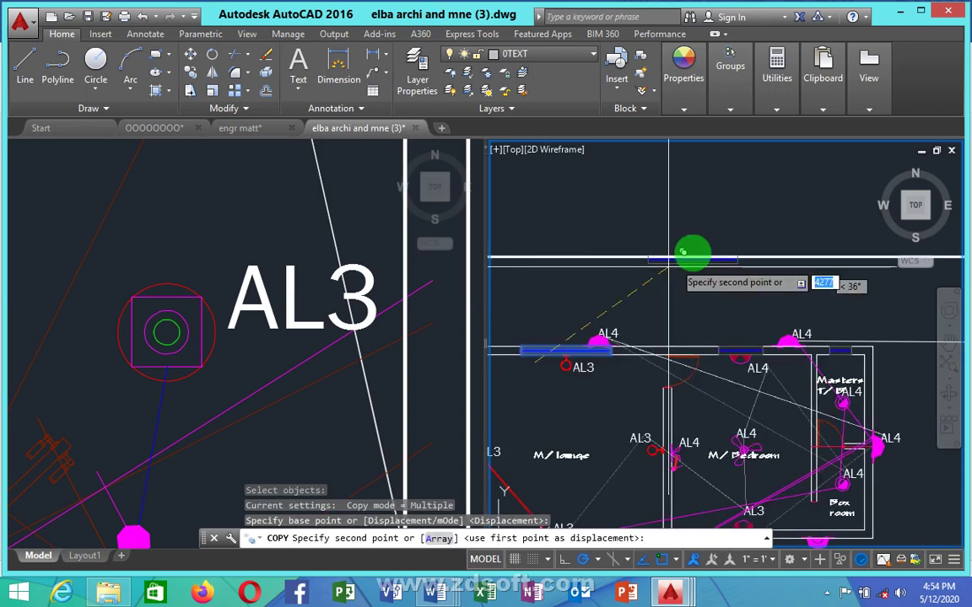
click(736, 194)
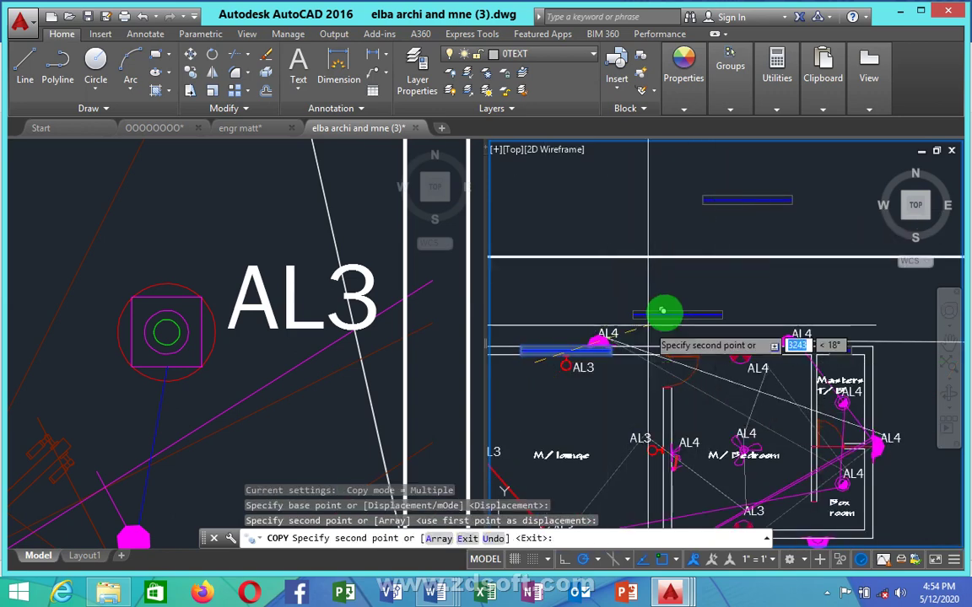
key(Escape)
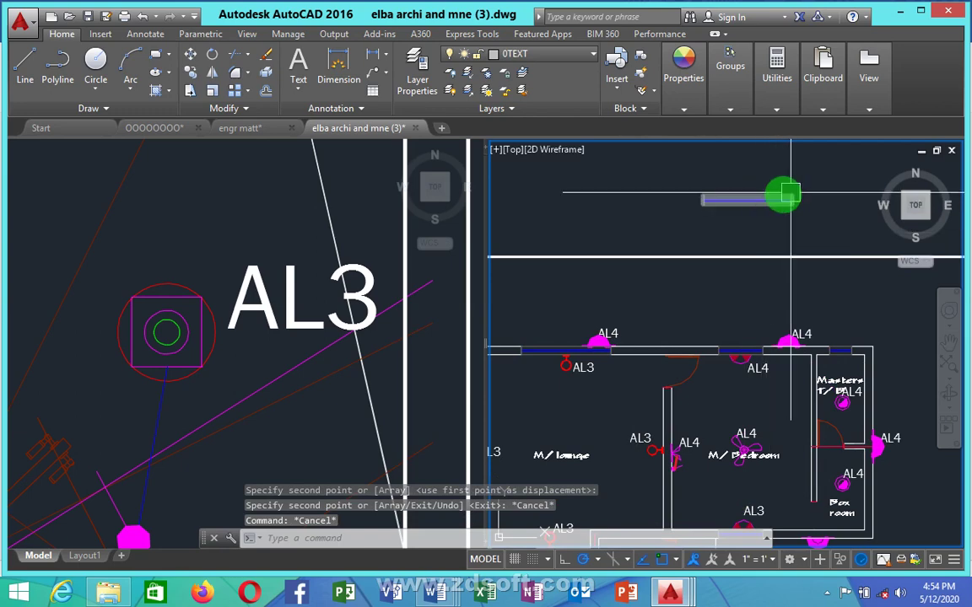
scroll(797, 206, up, 2)
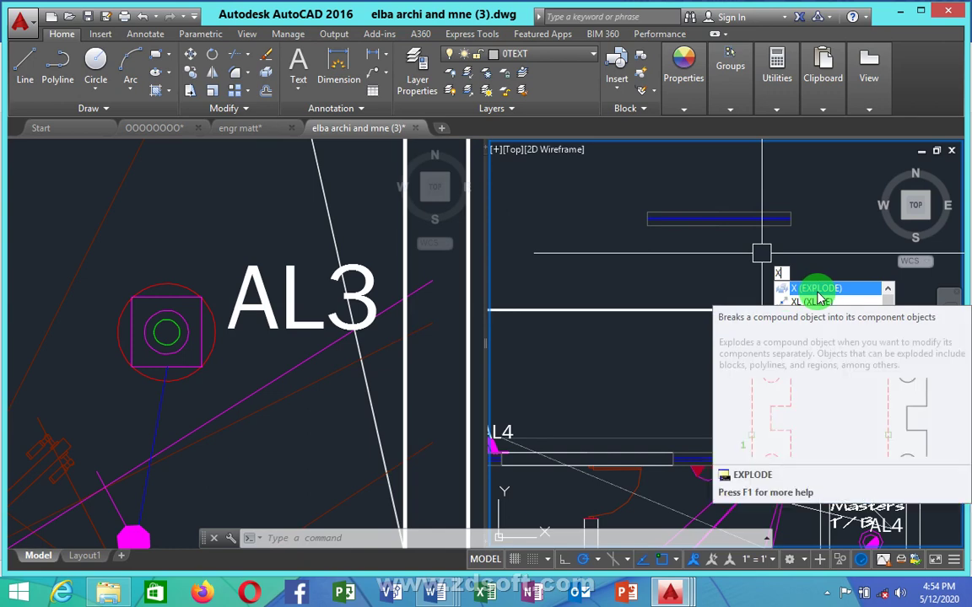
- Explode the copied double blue window bar into separate lines and check one of them
click(816, 289)
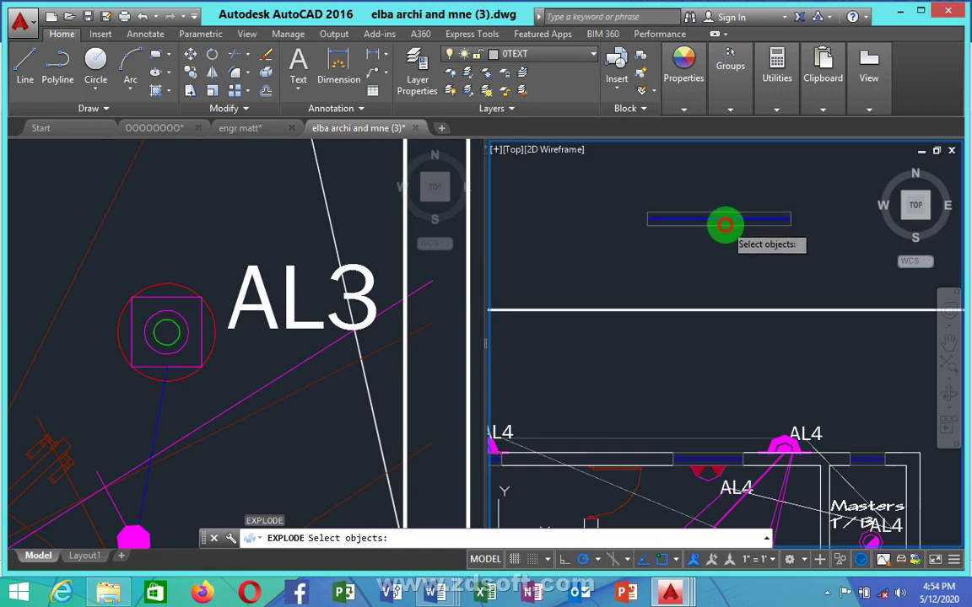
click(721, 224)
right_click(714, 258)
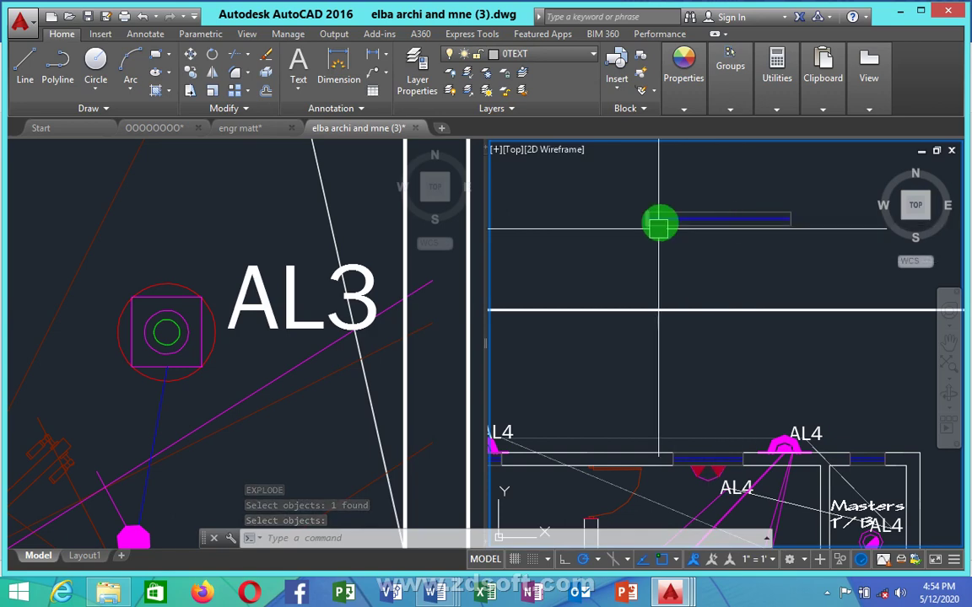
scroll(689, 210, up, 3)
click(687, 211)
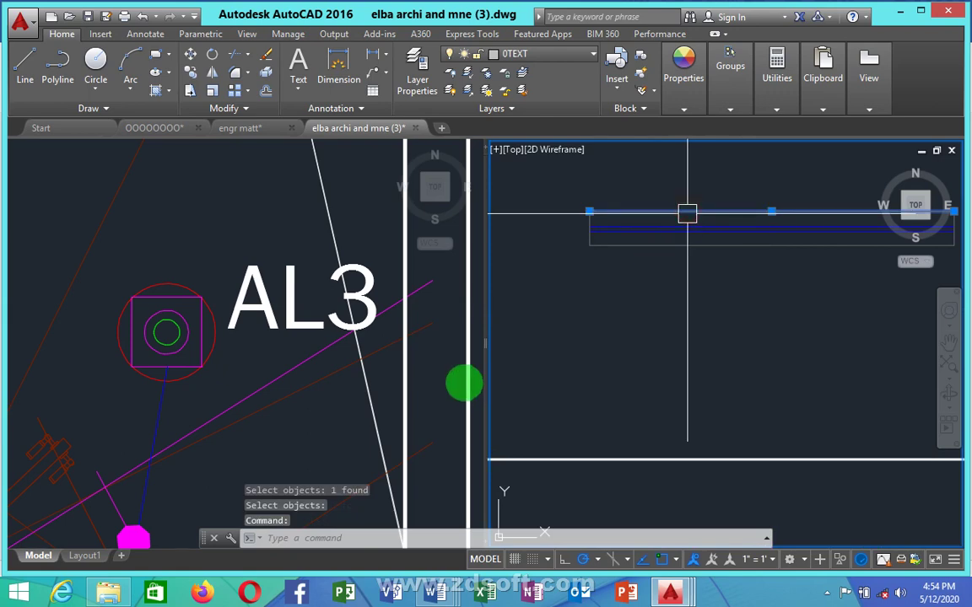
key(Escape)
scroll(709, 210, down, 4)
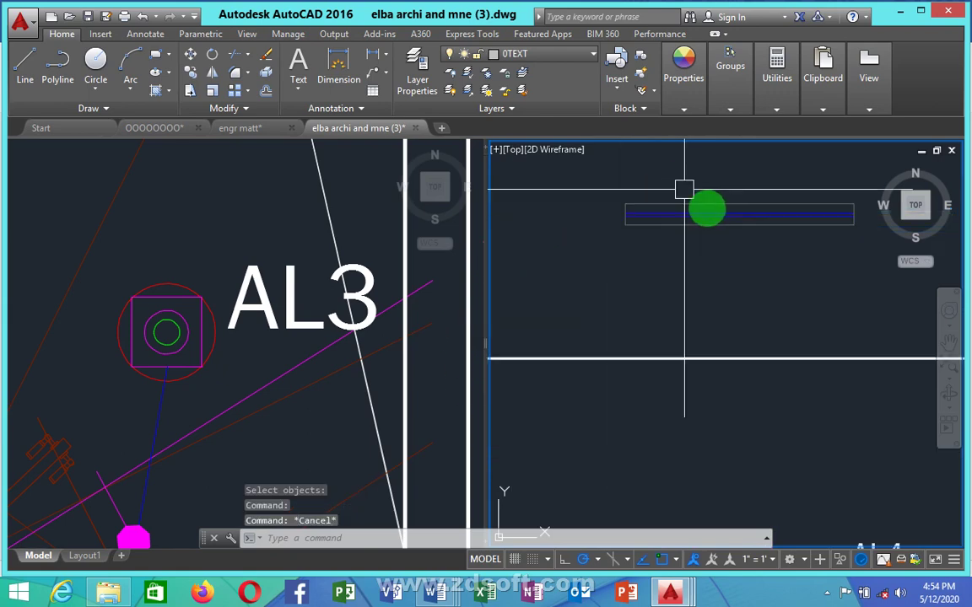
scroll(743, 243, down, 2)
scroll(755, 230, up, 5)
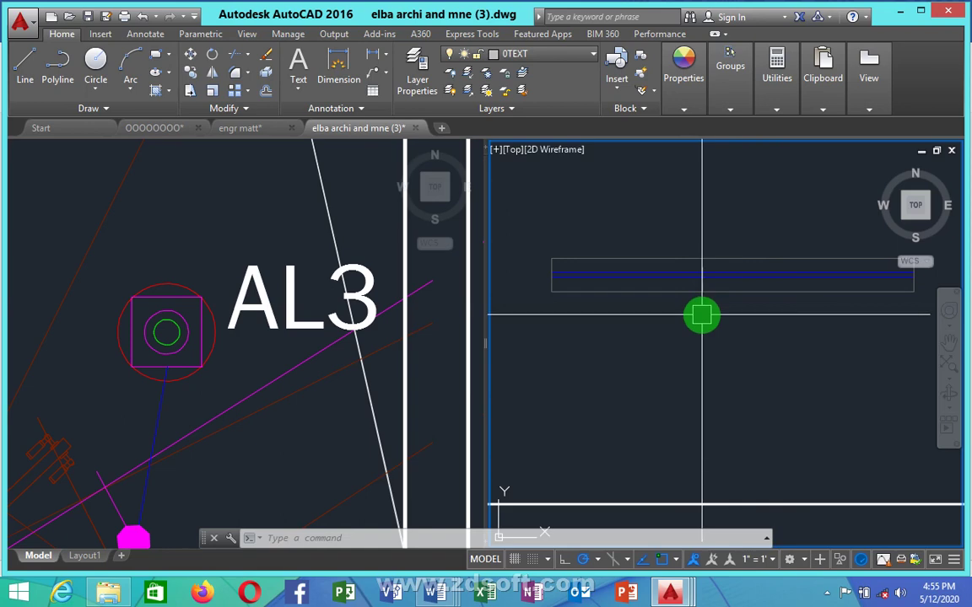
text(b)
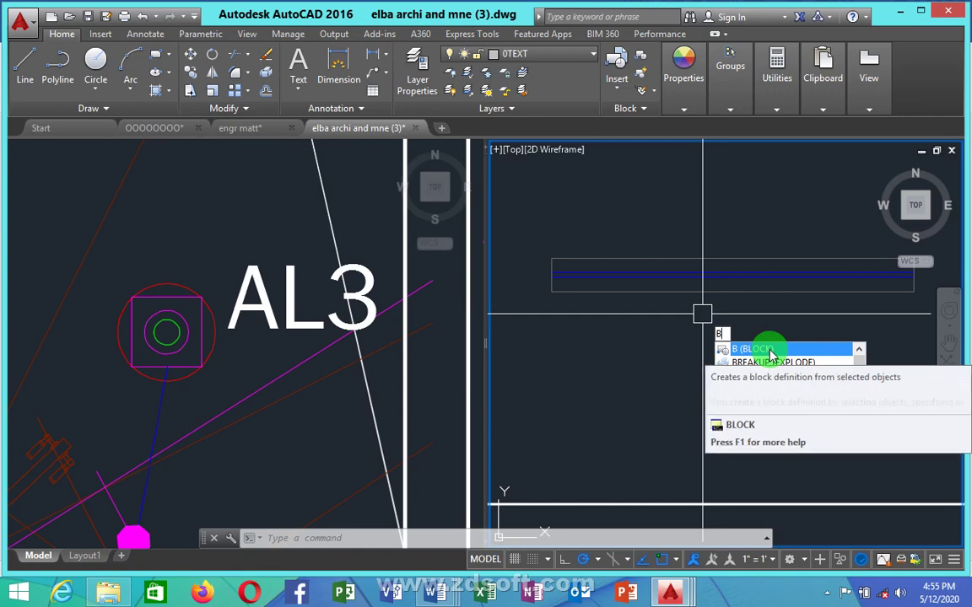
- Define a block named win6 from the six window-line objects selected with a crossing window
click(763, 349)
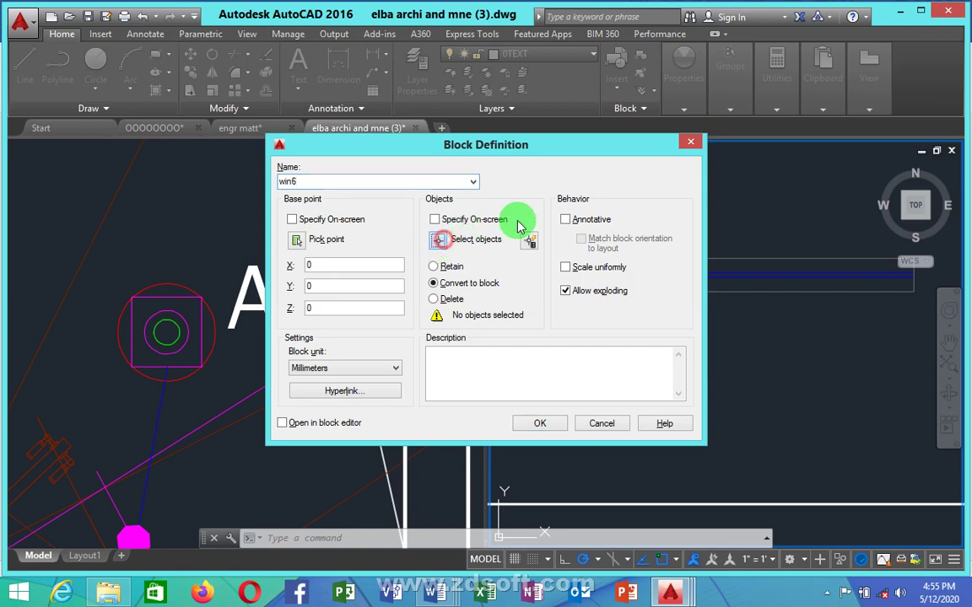
click(438, 242)
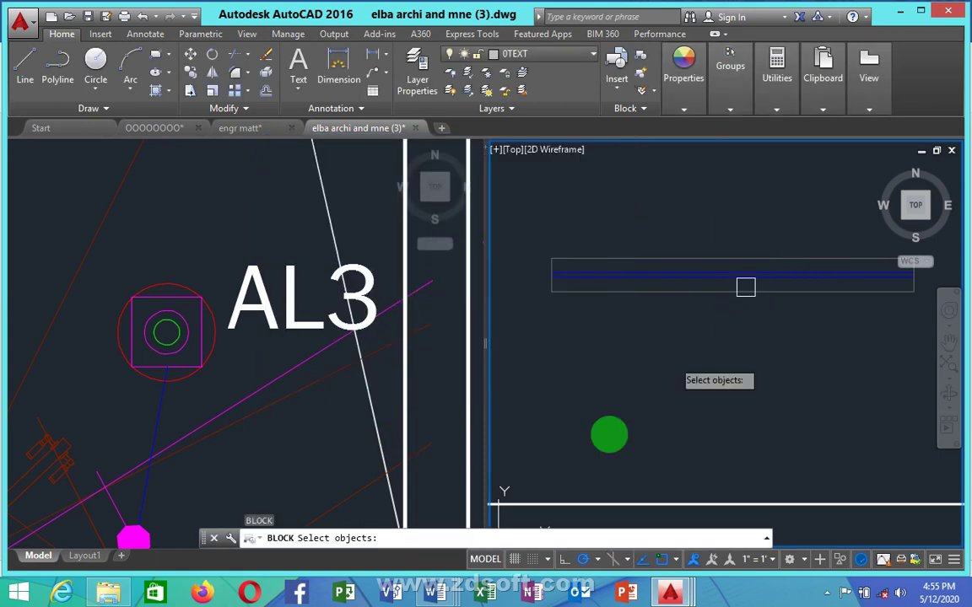
scroll(664, 288, down, 2)
click(834, 242)
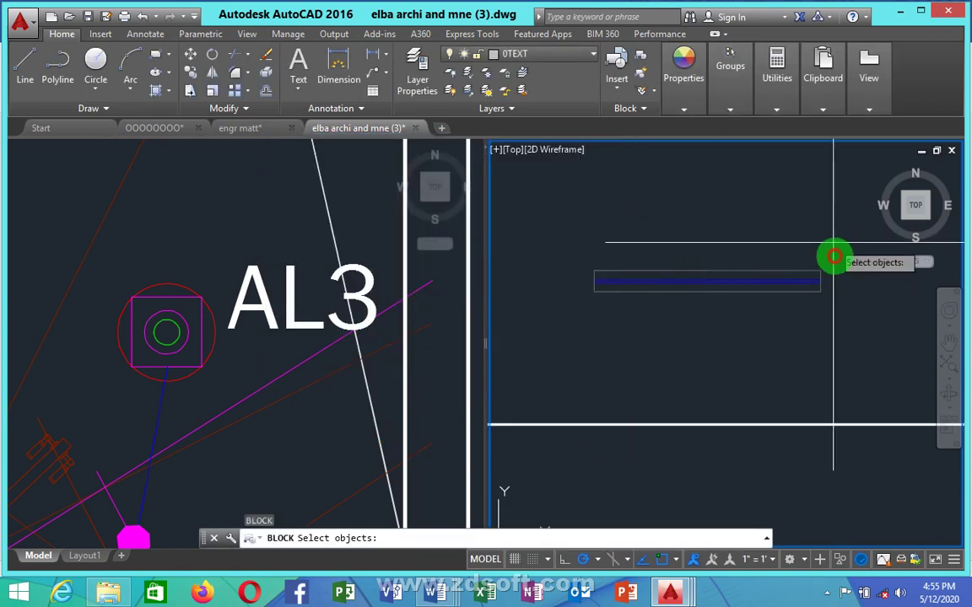
click(558, 312)
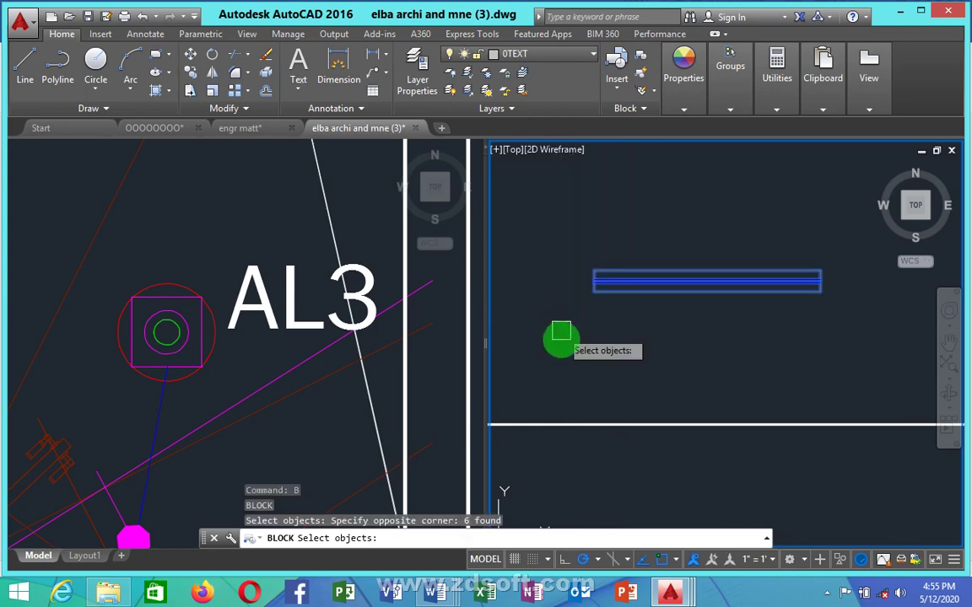
key(Return)
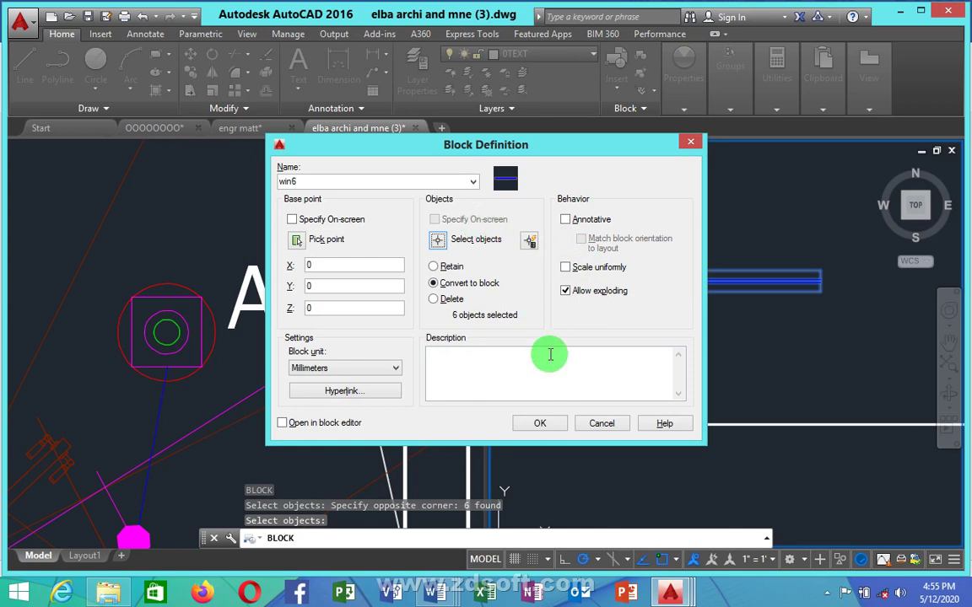
click(542, 423)
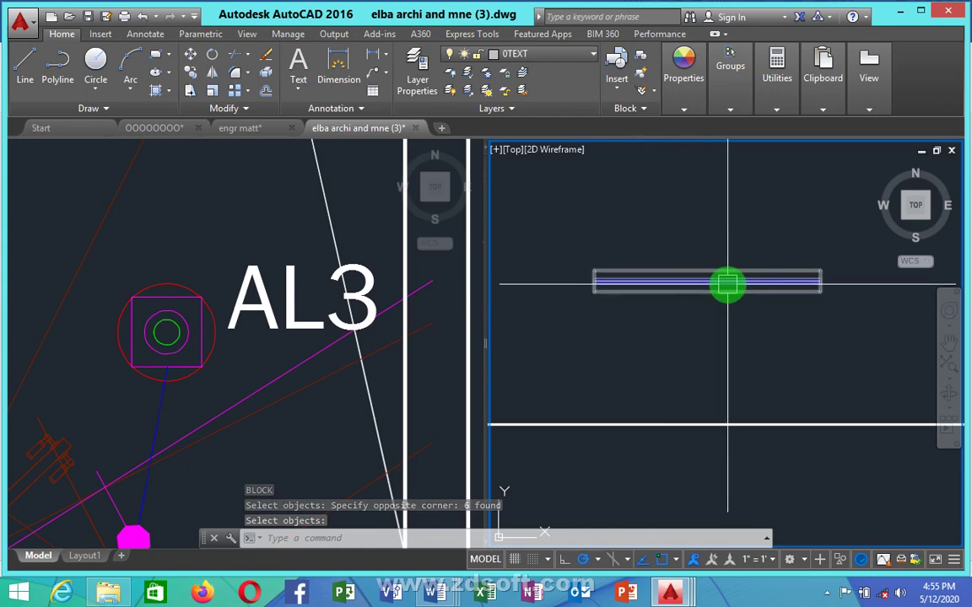
- Zoom out and back in to frame the Security Post Floor Plan in the right viewport
scroll(552, 287, down, 2)
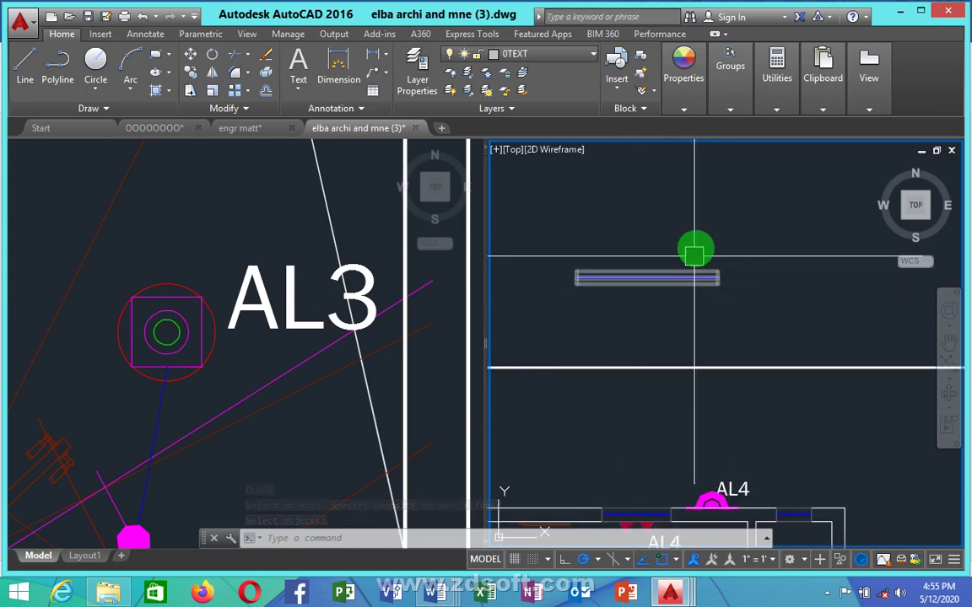
scroll(694, 255, down, 3)
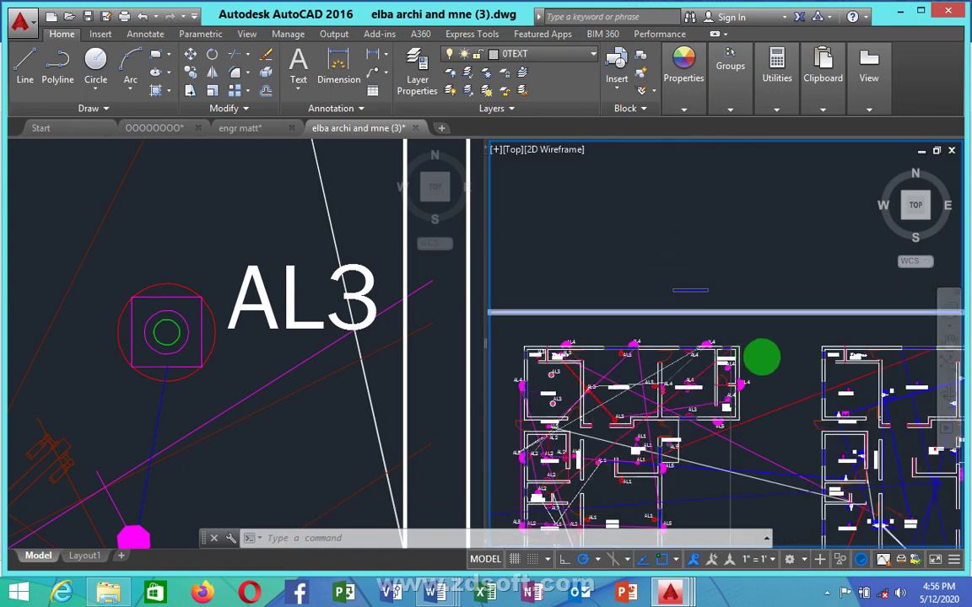
scroll(700, 324, down, 1)
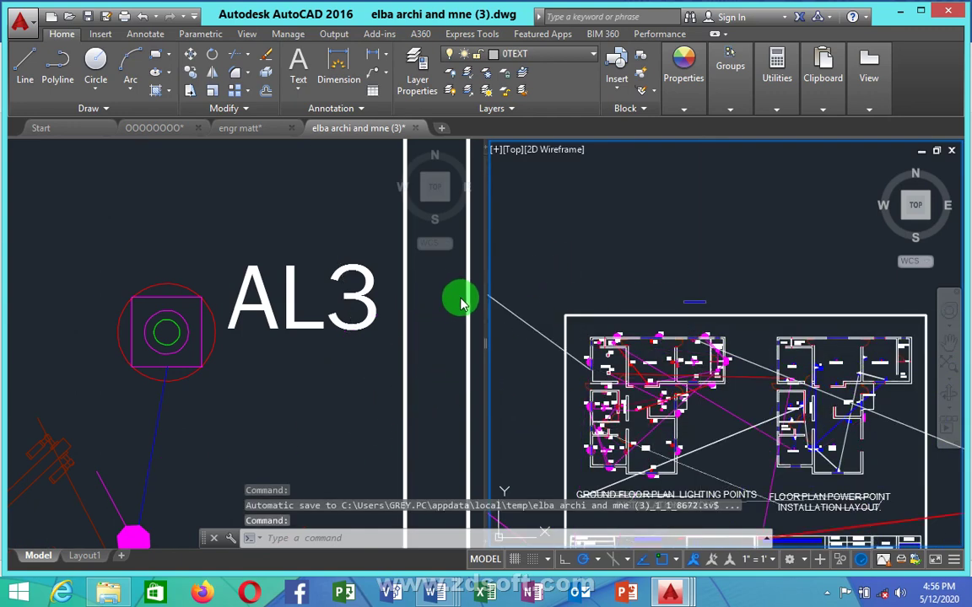
scroll(566, 236, down, 2)
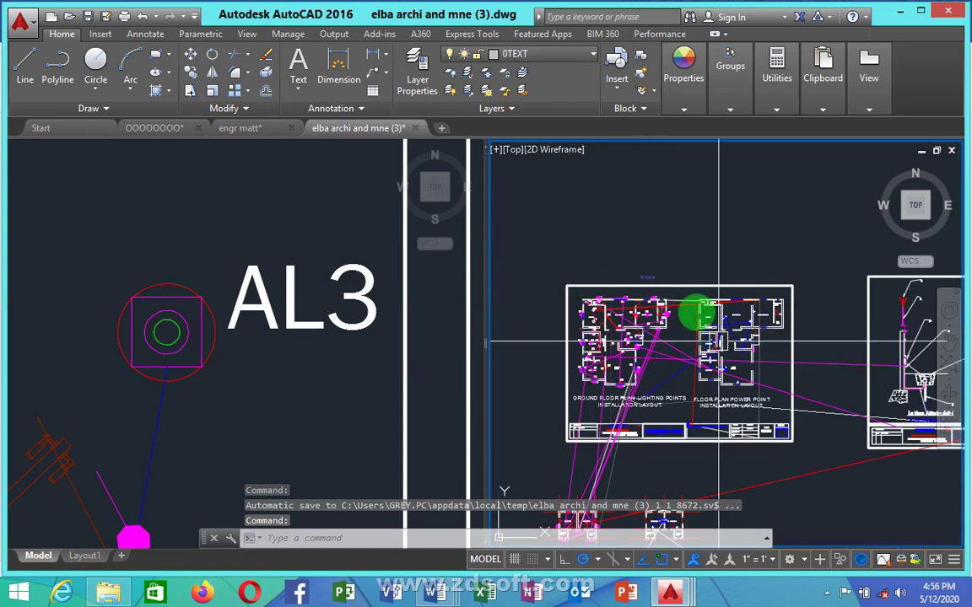
scroll(704, 321, down, 3)
scroll(798, 443, up, 4)
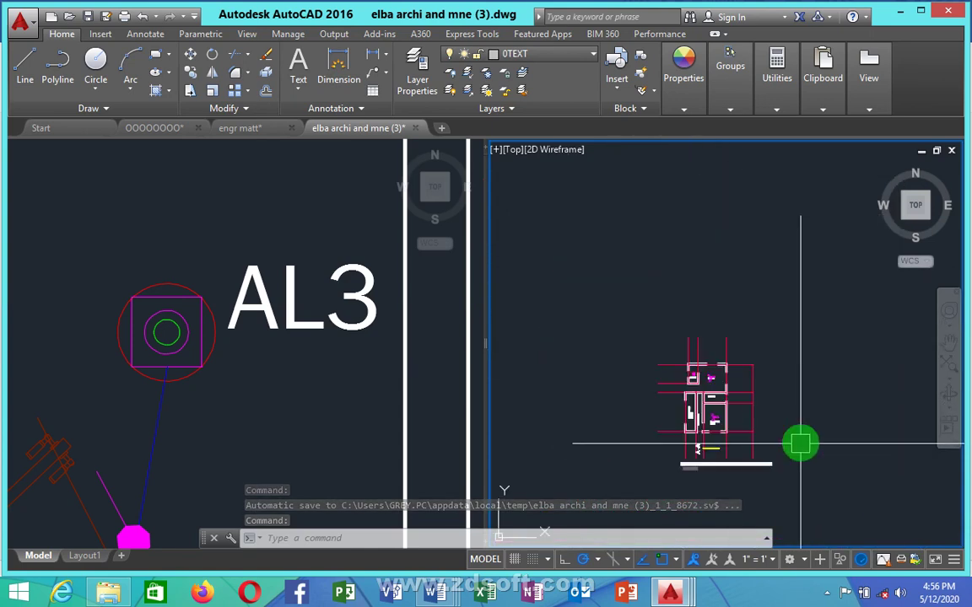
scroll(738, 380, up, 2)
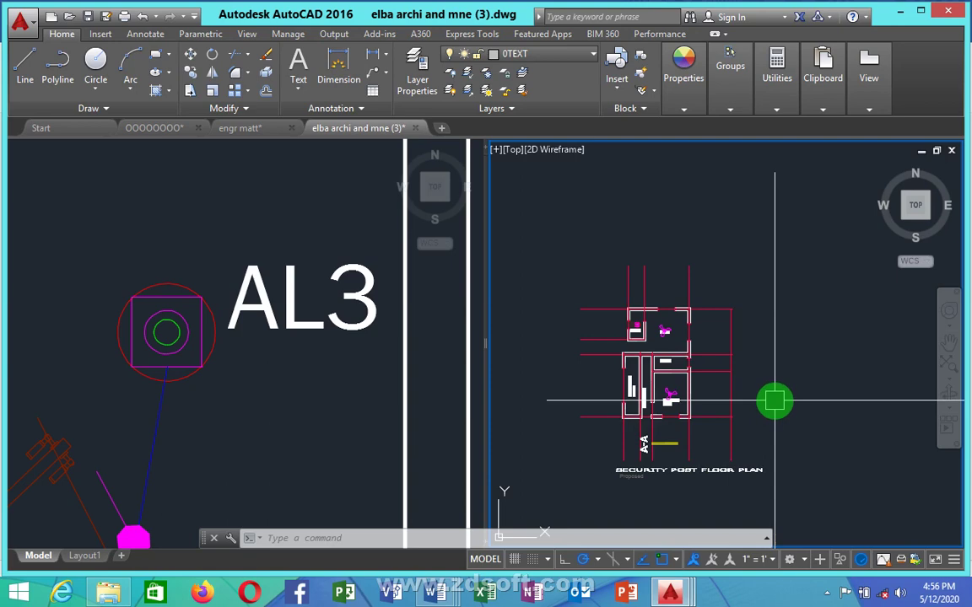
text(M)
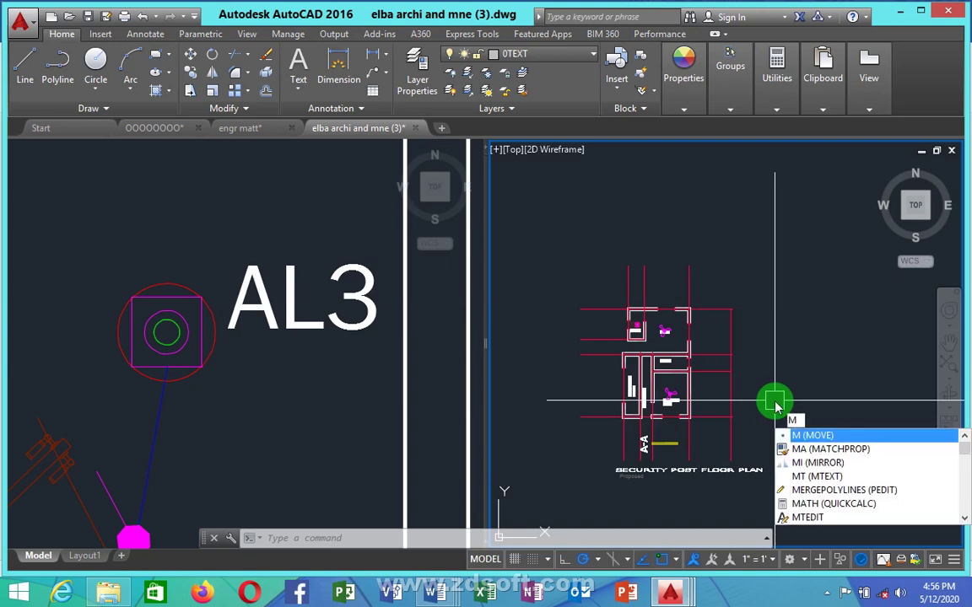
text(I)
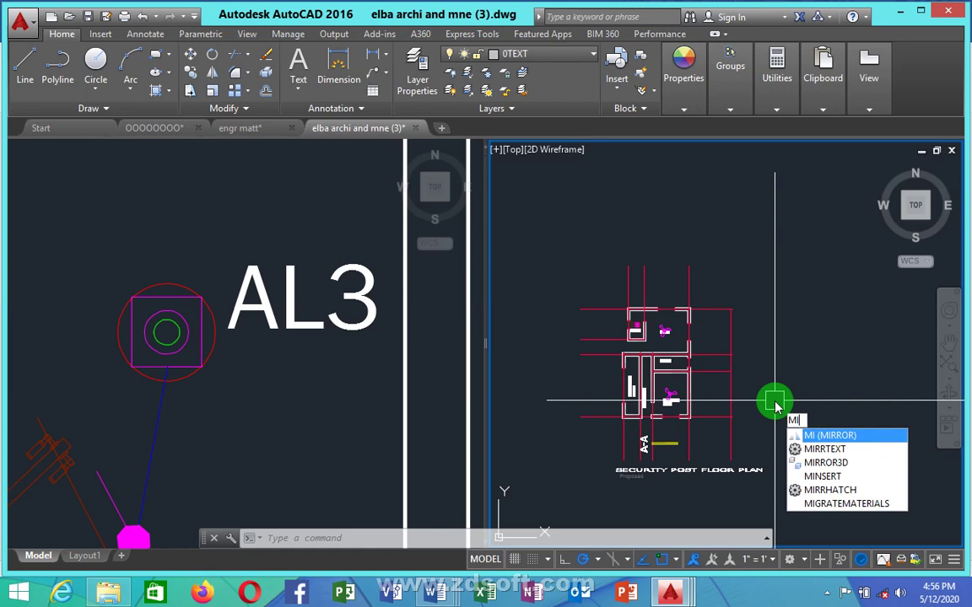
- Mirror the Security Post floor plan across a vertical line beside it, keeping the original
key(Return)
click(757, 257)
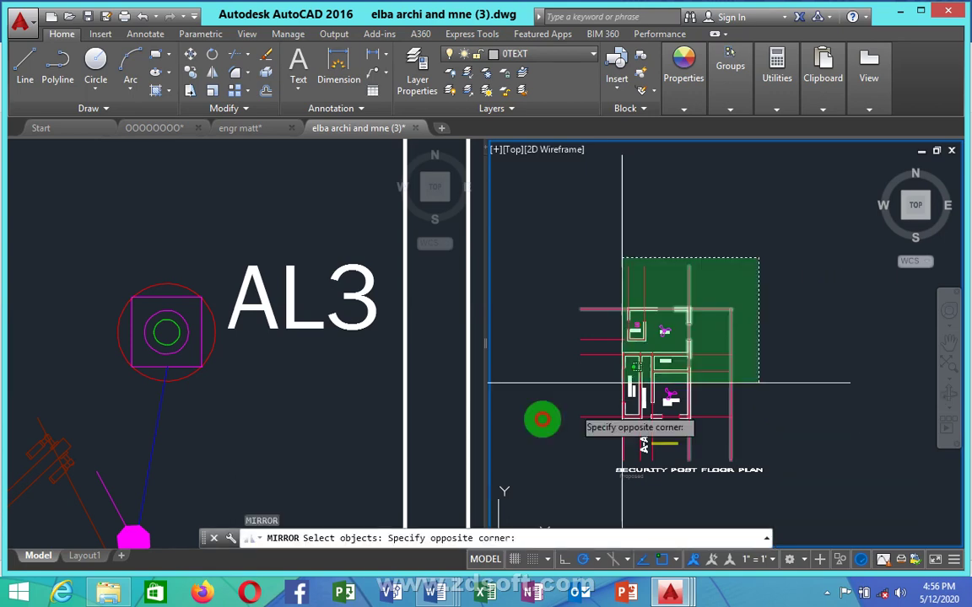
click(531, 453)
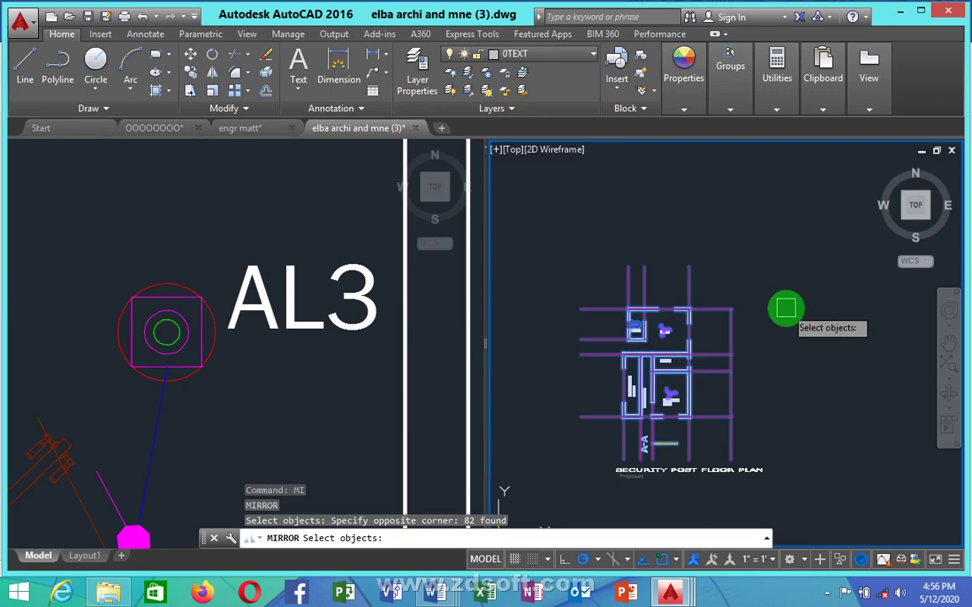
key(Return)
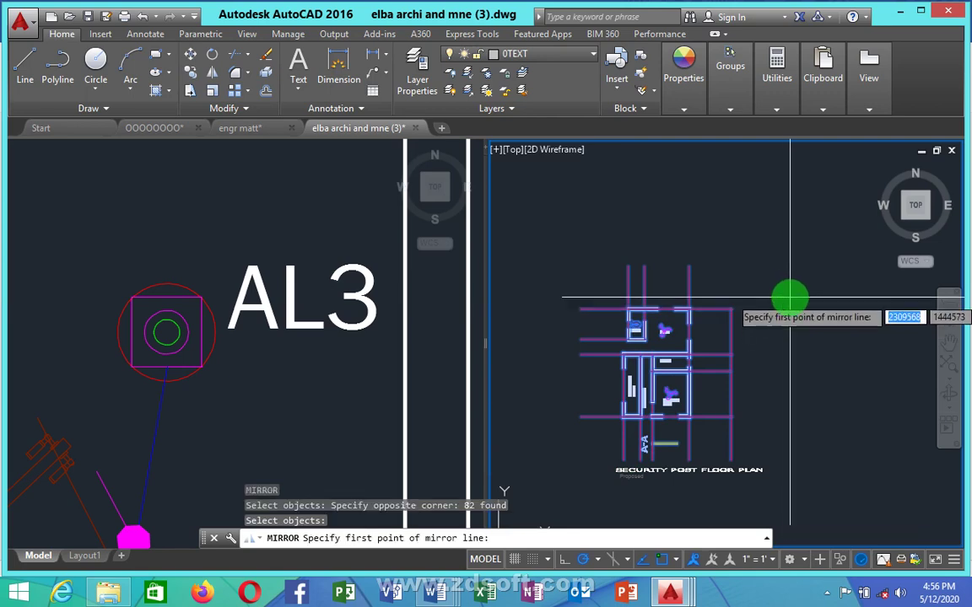
click(786, 231)
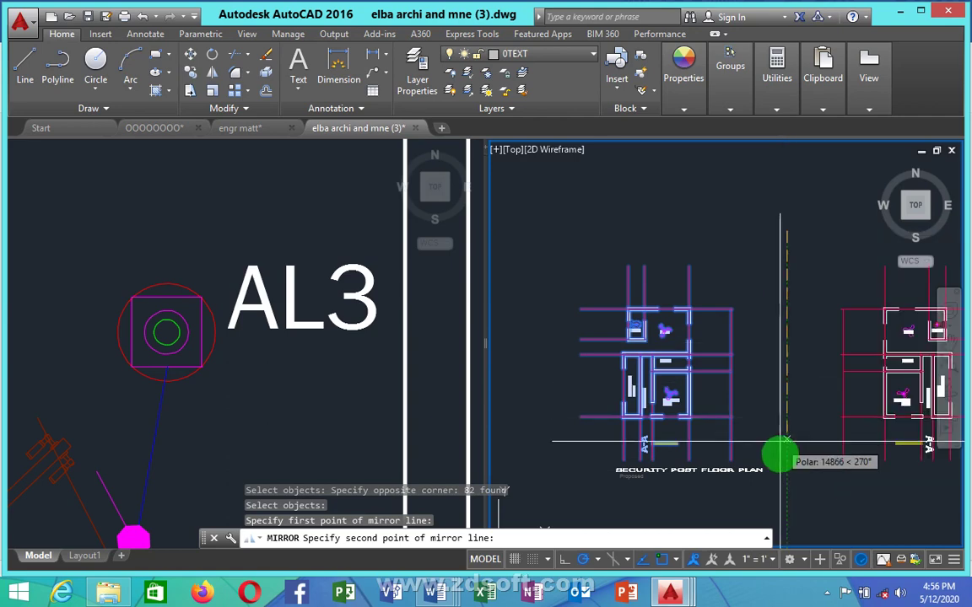
click(785, 502)
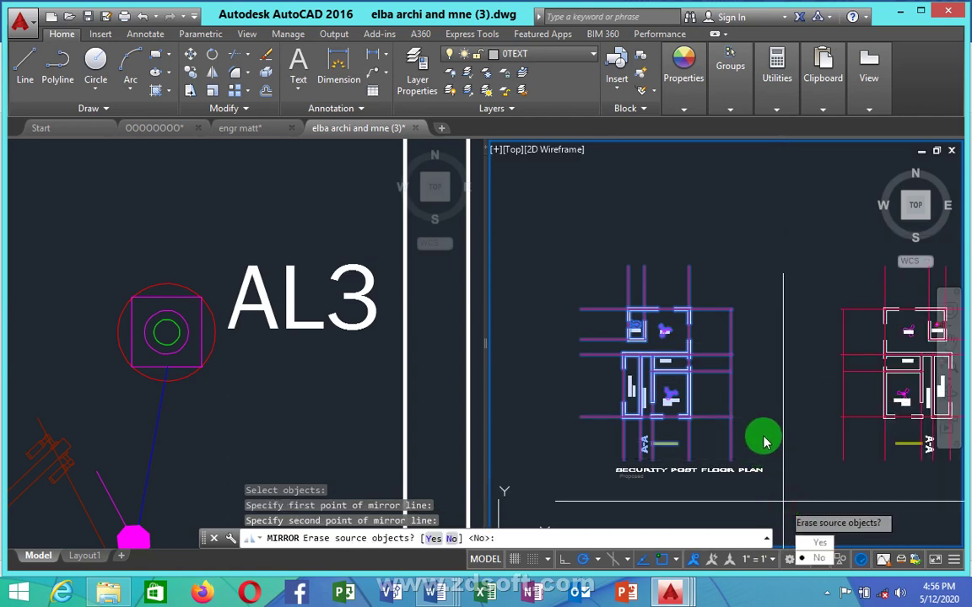
click(823, 562)
scroll(770, 451, down, 5)
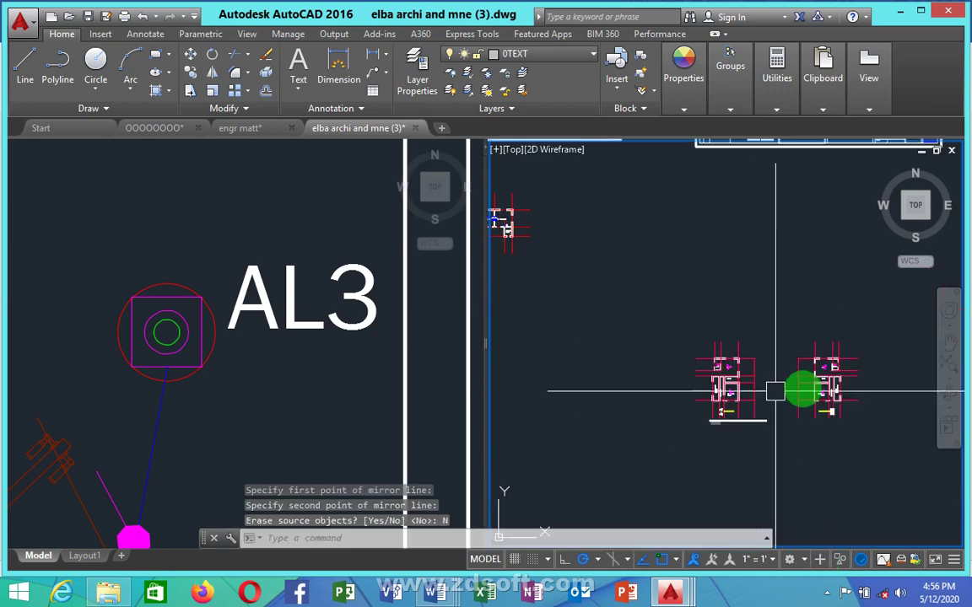
- Mirror the copied plan across a vertical line to its right, erasing the source copy
scroll(858, 389, up, 5)
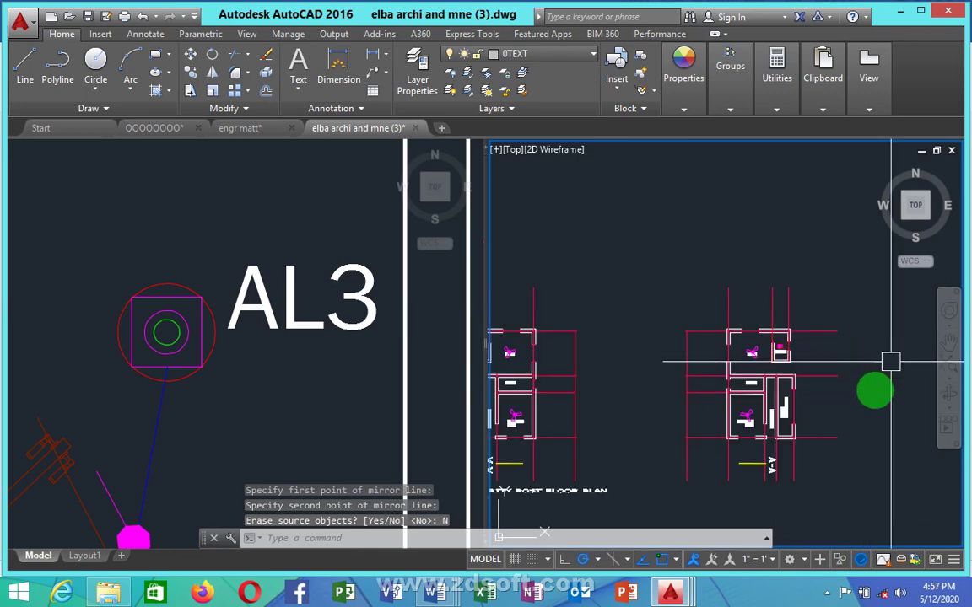
key(Return)
click(866, 284)
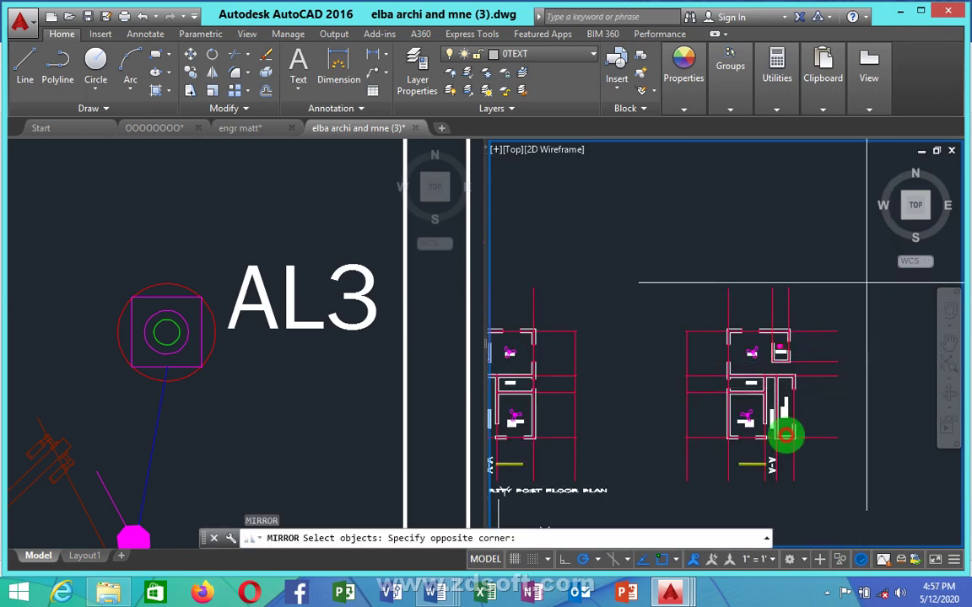
click(643, 511)
scroll(649, 434, down, 4)
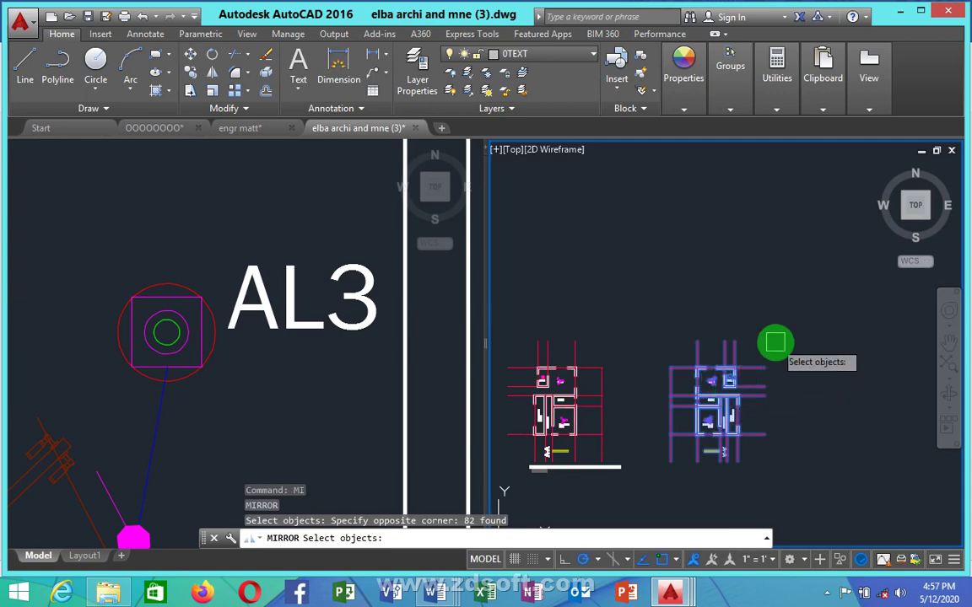
key(Return)
click(783, 311)
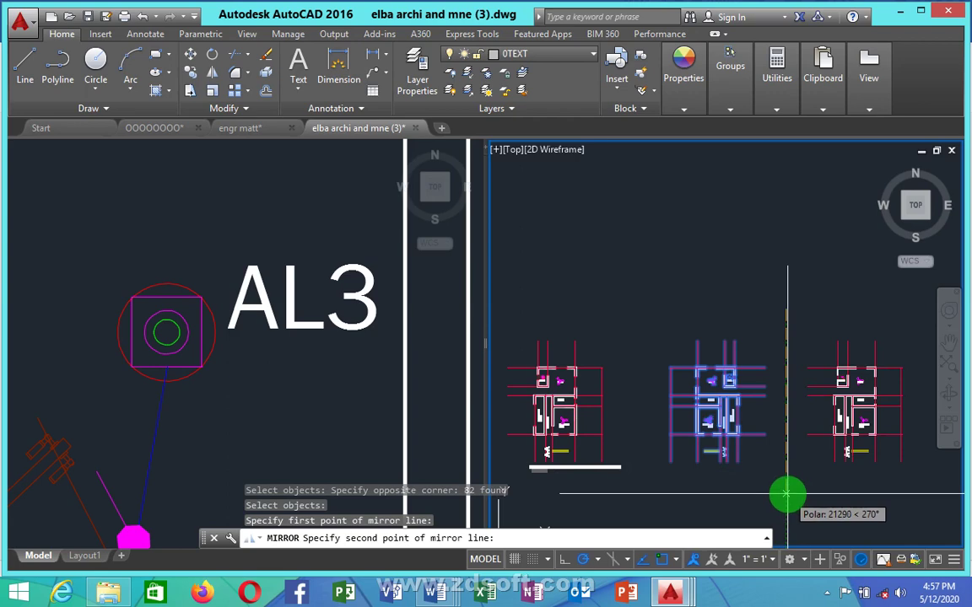
key(Return)
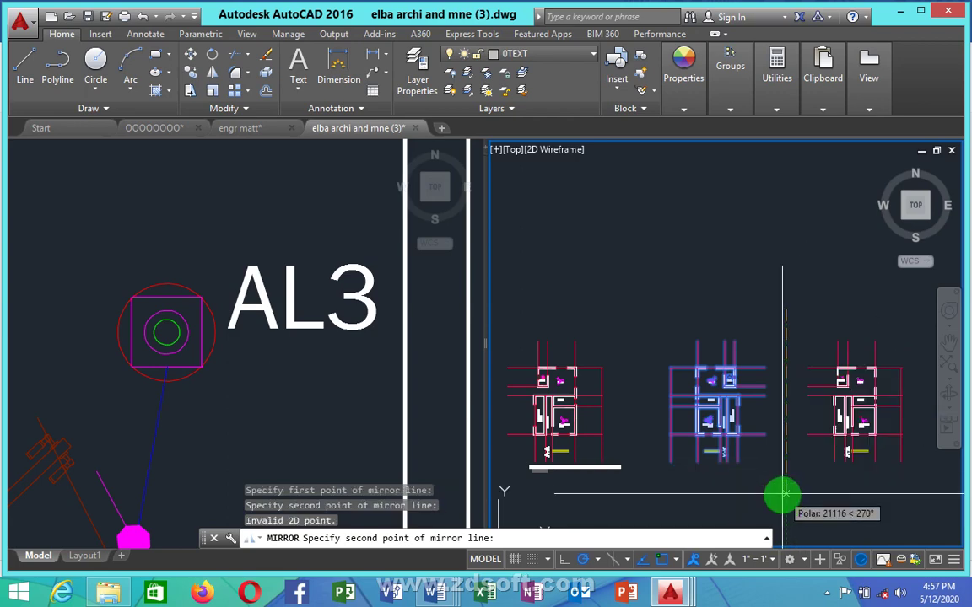
click(782, 494)
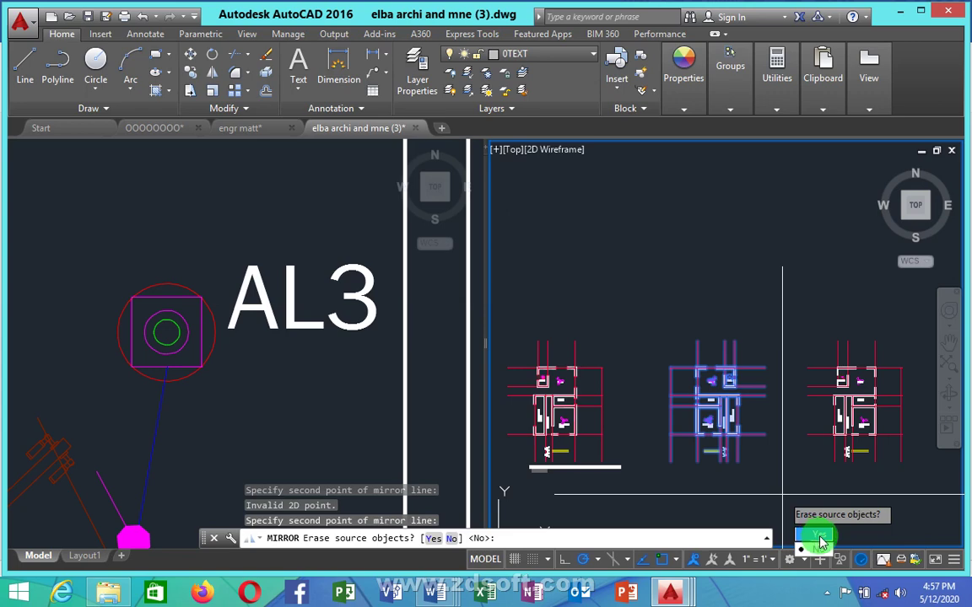
click(818, 538)
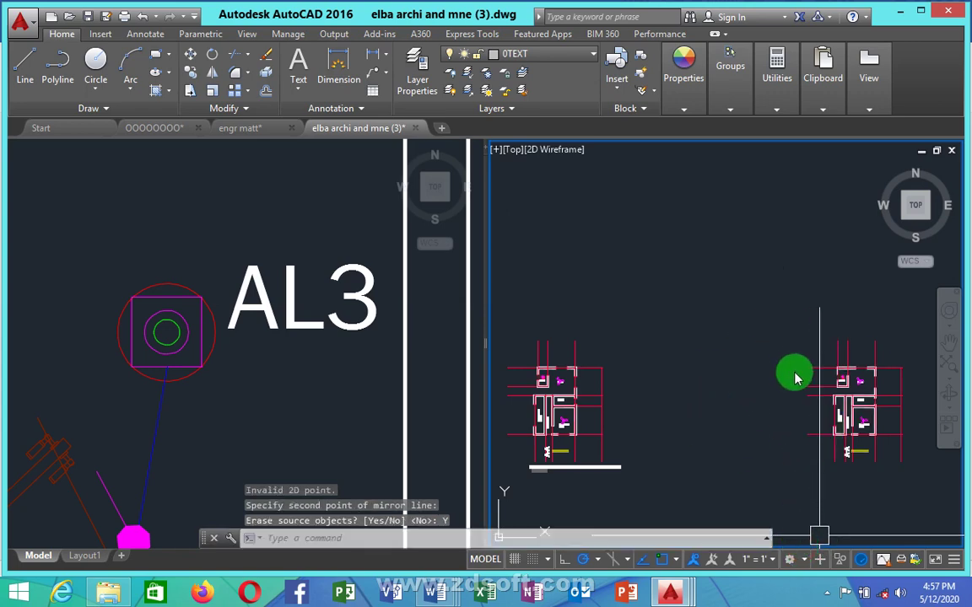
scroll(684, 393, down, 2)
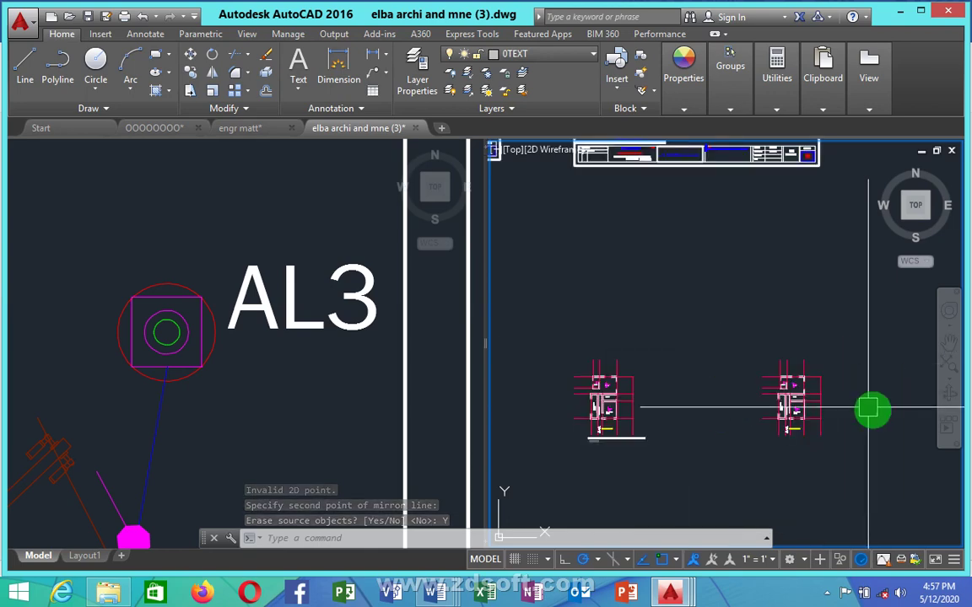
- Erase the right-hand plan's 82 objects, then zoom out in the viewport
text(e)
key(Return)
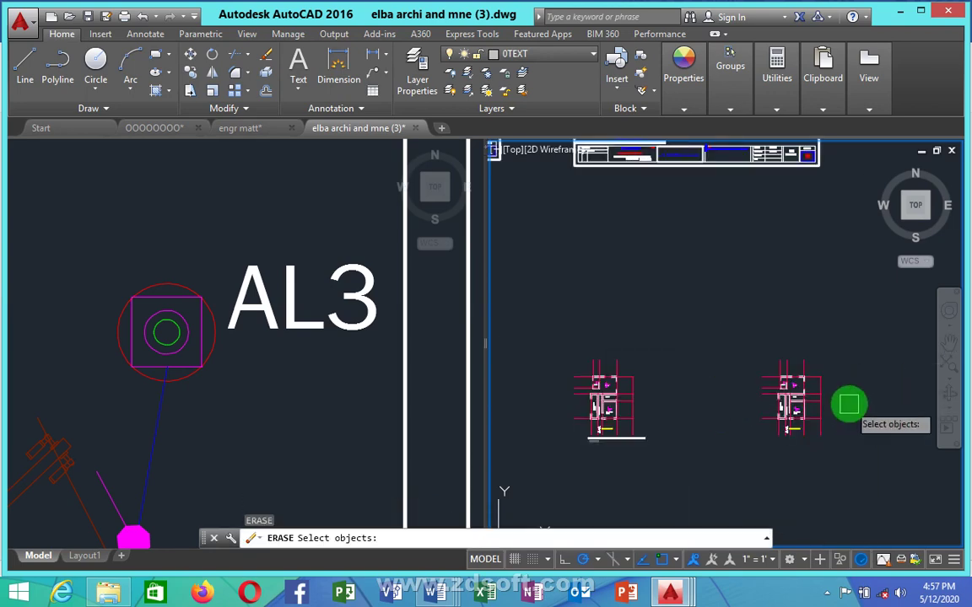
click(848, 342)
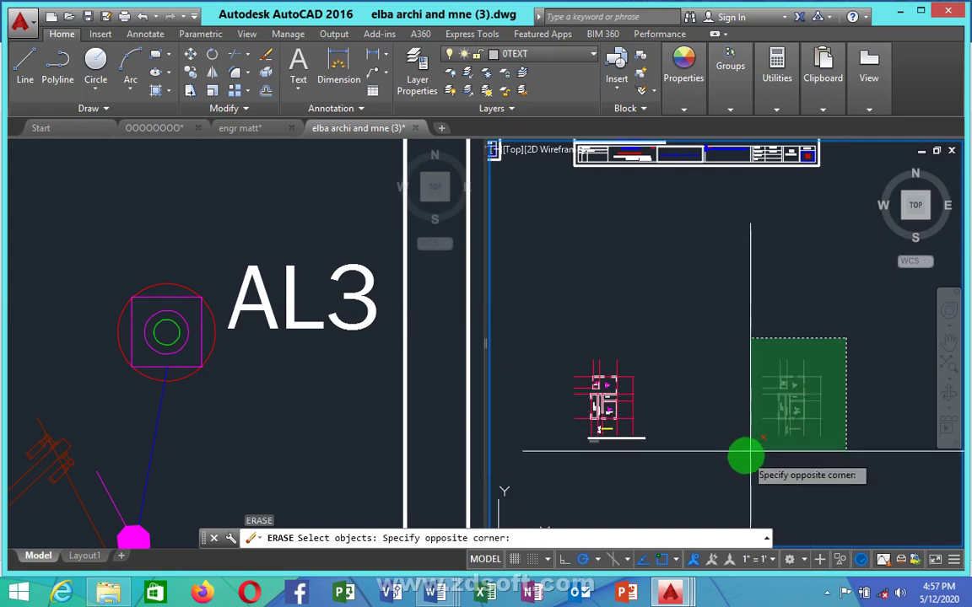
click(740, 457)
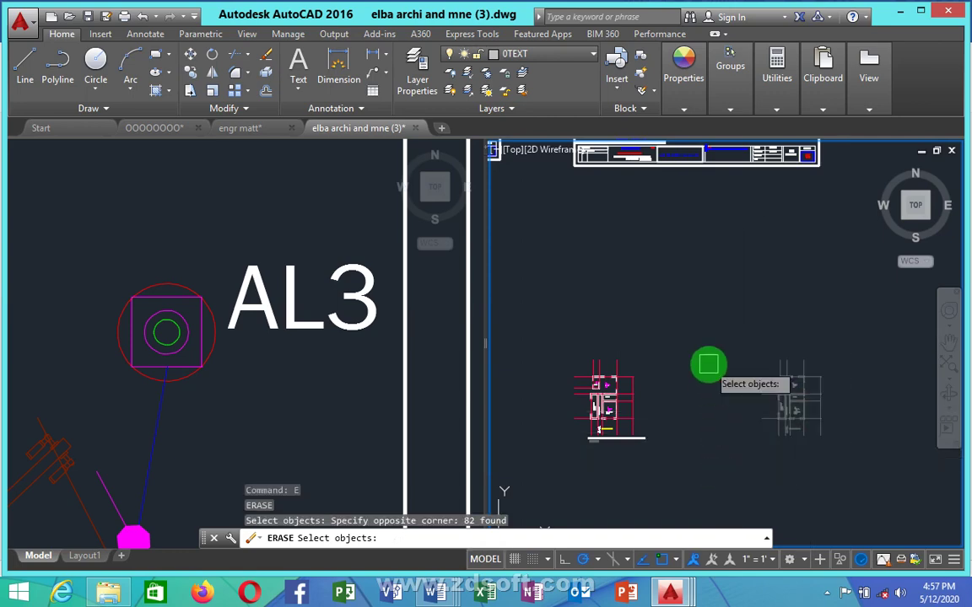
key(Return)
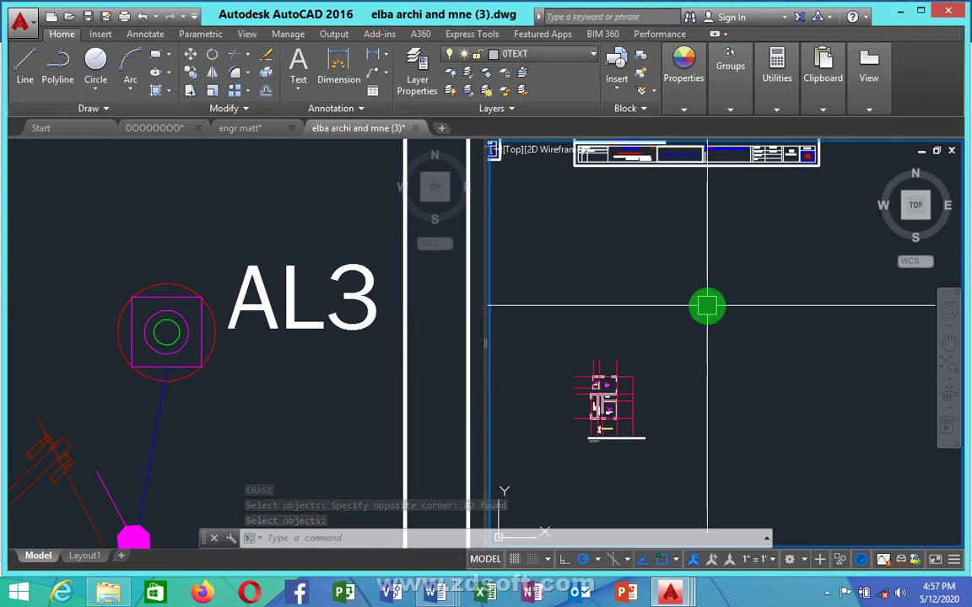
scroll(607, 371, down, 2)
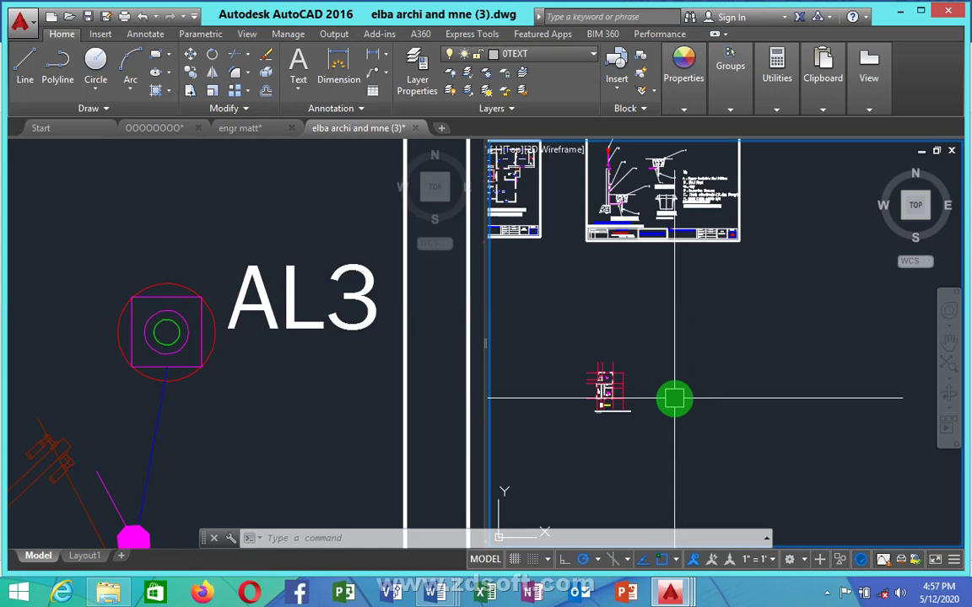
- Make the viewport showing the AL3 fitting the active one
click(172, 230)
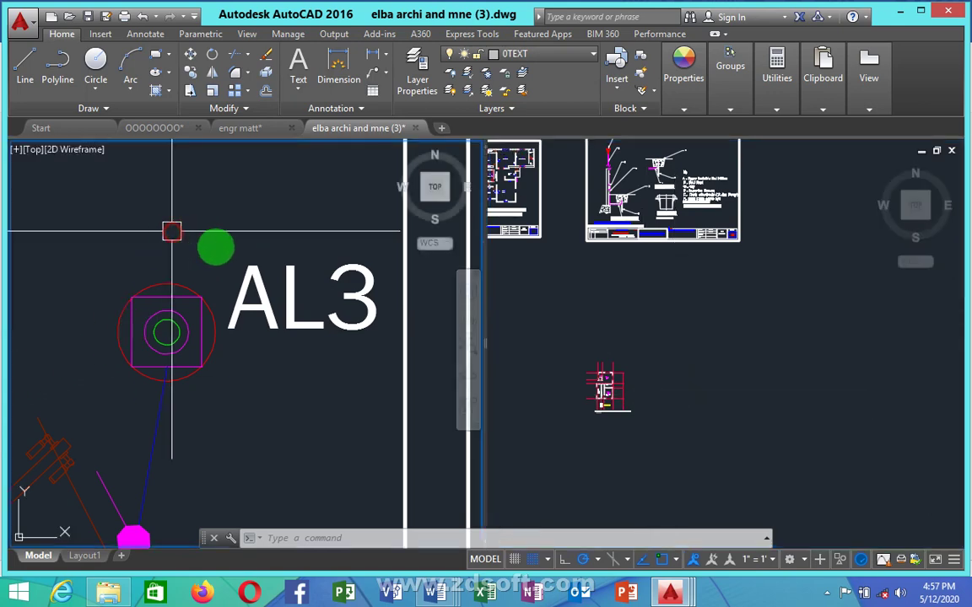
click(700, 330)
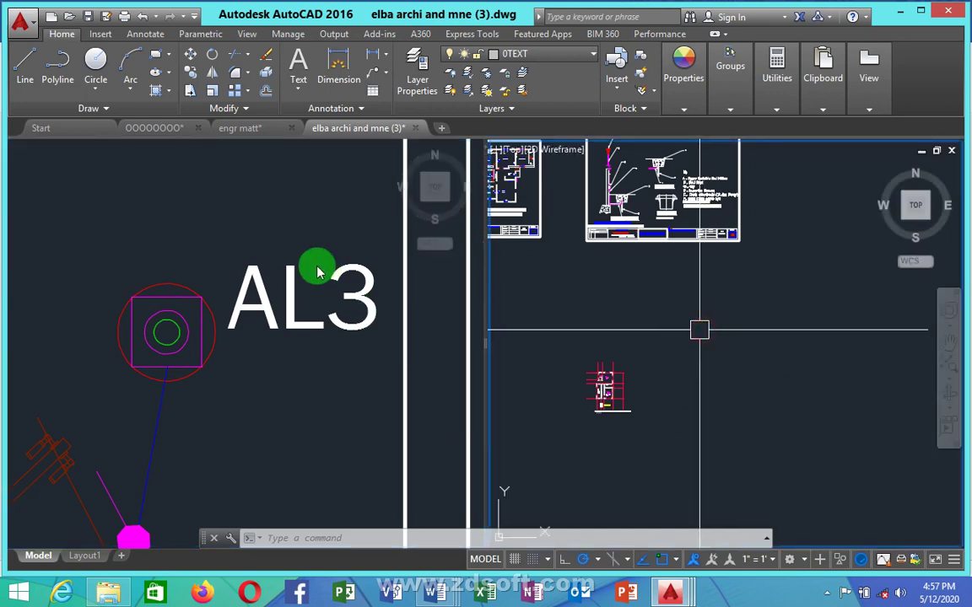
click(269, 230)
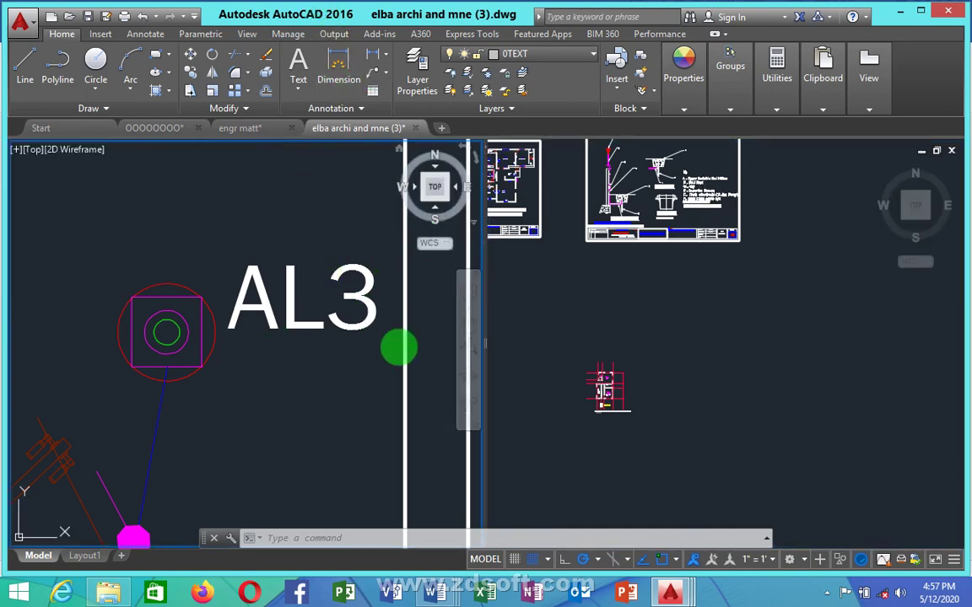
click(638, 277)
click(241, 201)
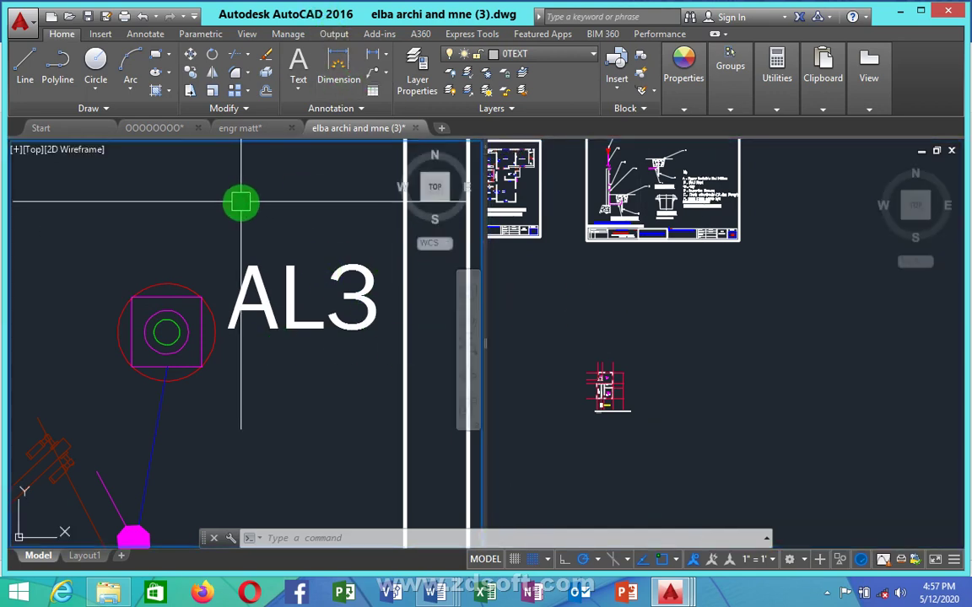
- Switch the View tab's Viewport Configuration to Single
click(247, 34)
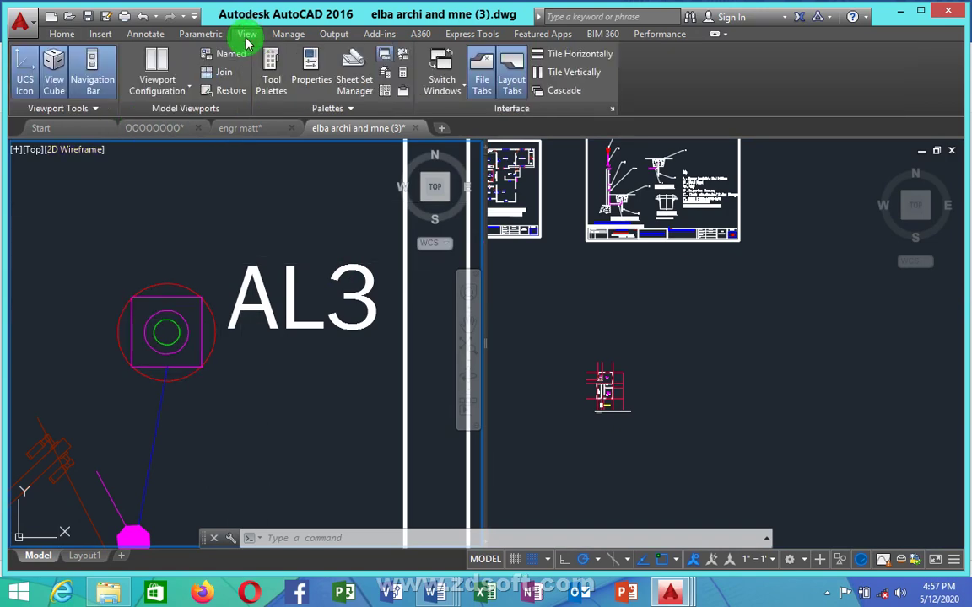
click(190, 89)
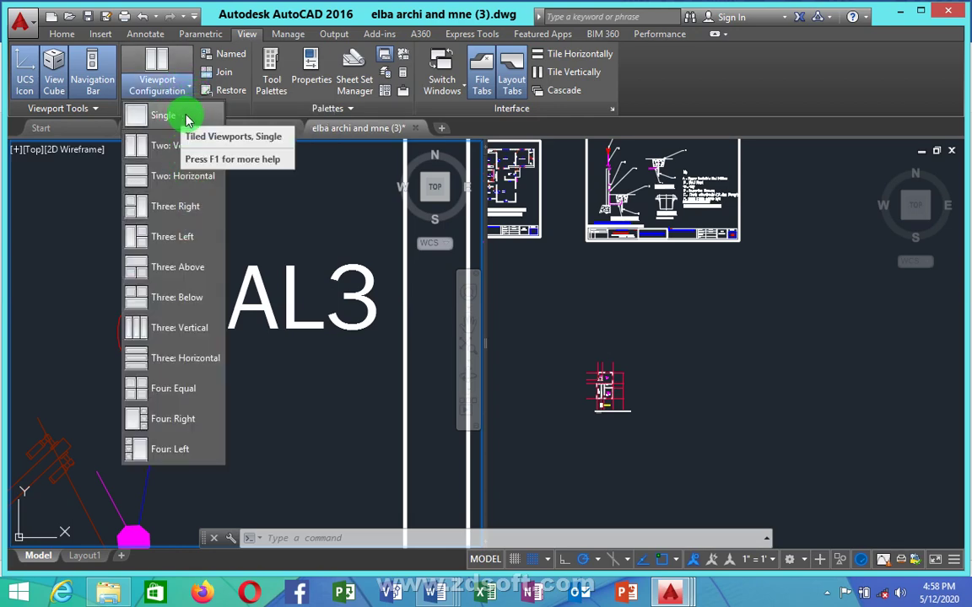
click(187, 118)
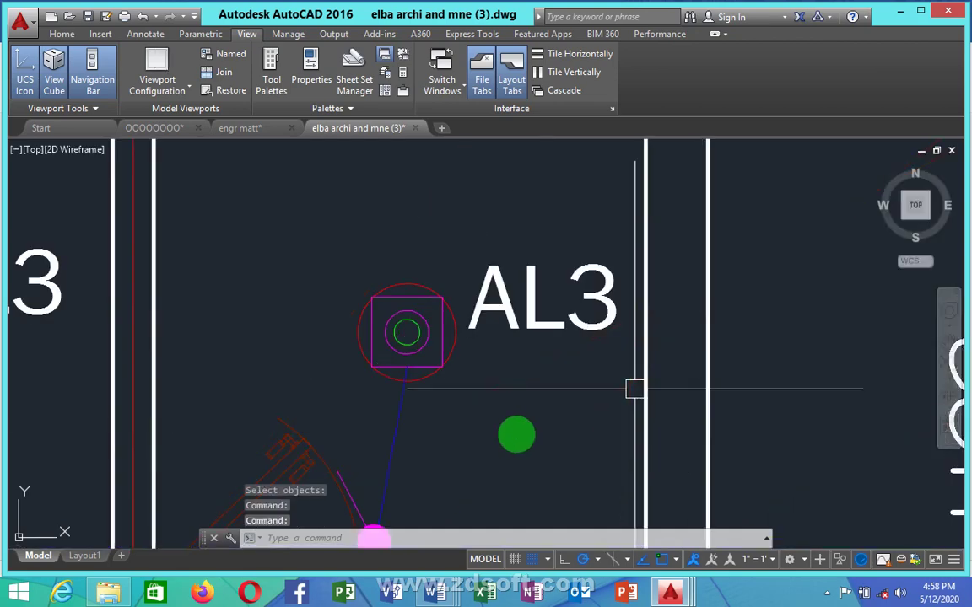
scroll(564, 386, down, 3)
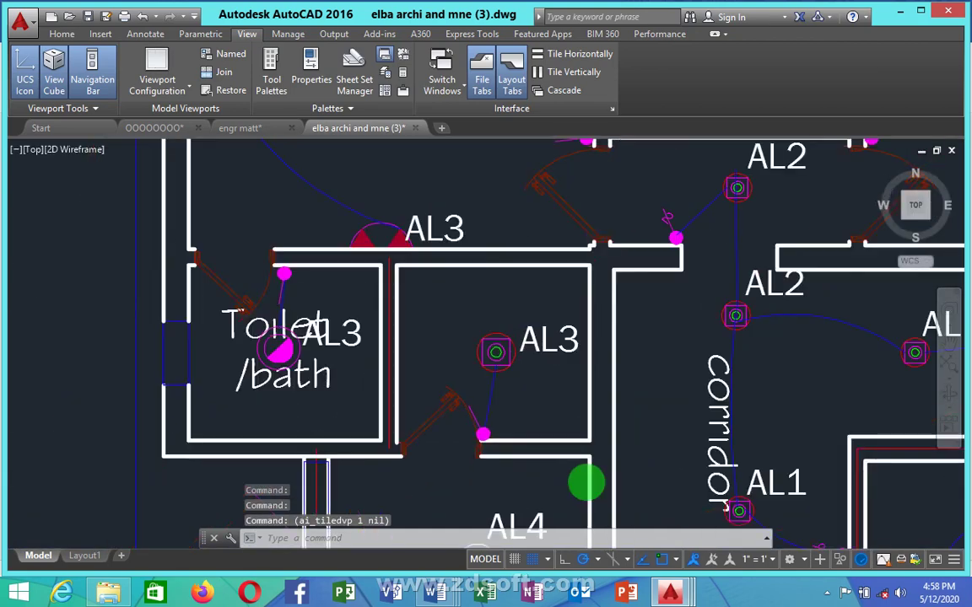
- Zoom out to the whole floor plan and open the Viewport Configuration layout list
scroll(585, 483, down, 5)
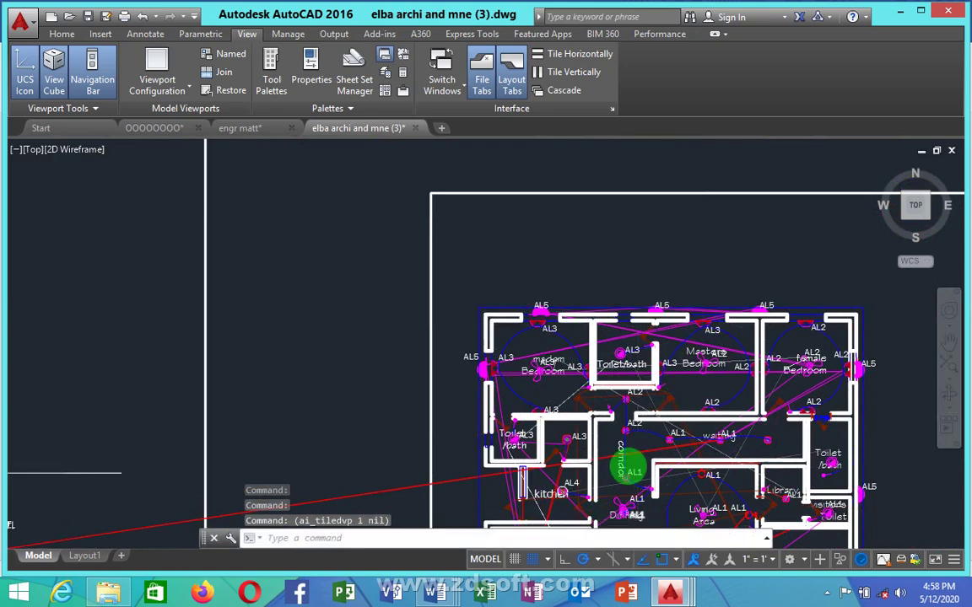
scroll(628, 469, up, 3)
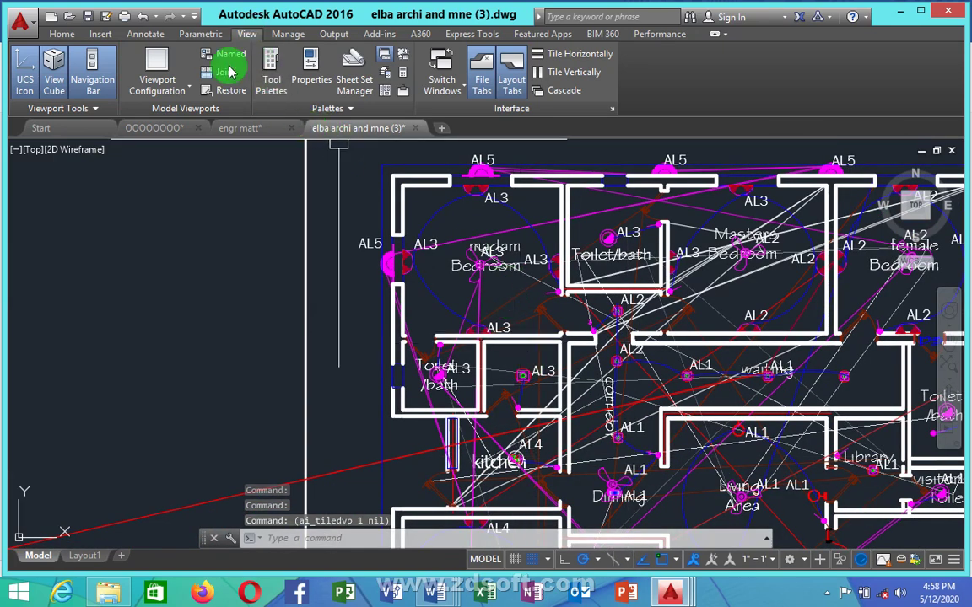
click(181, 102)
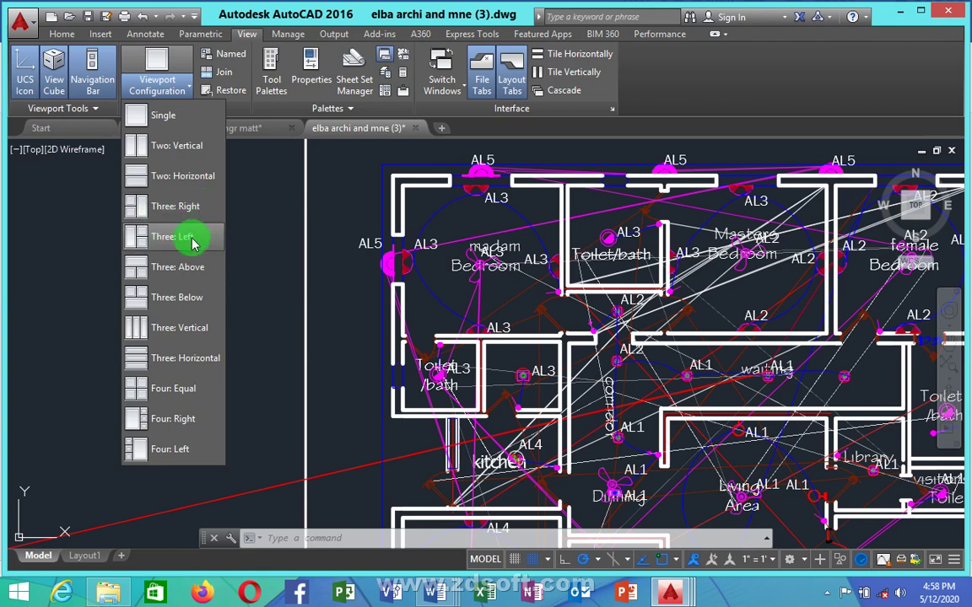
- Split the drawing area into Two: Vertical viewports and zoom out in the left viewport
click(182, 157)
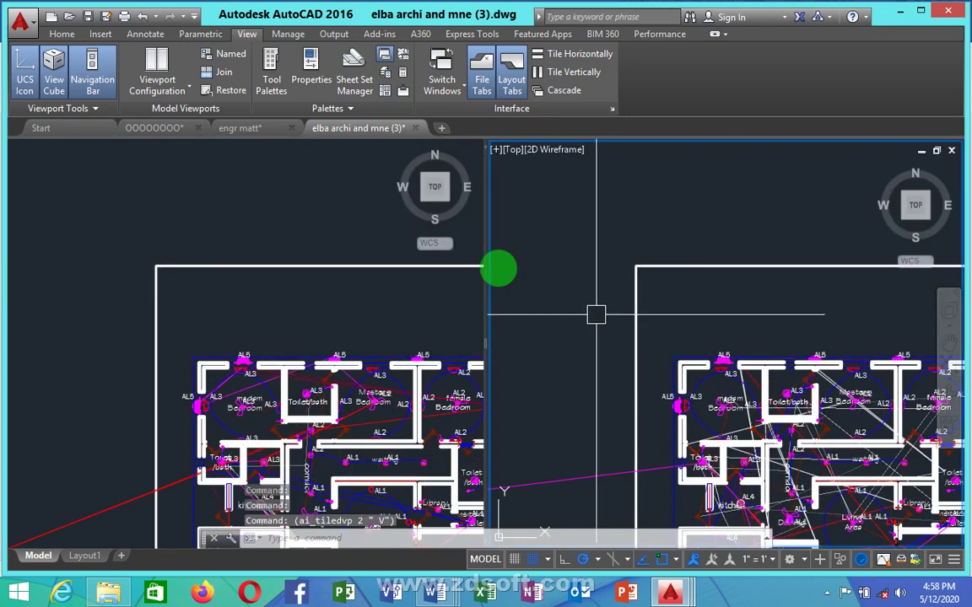
click(221, 228)
scroll(152, 260, down, 4)
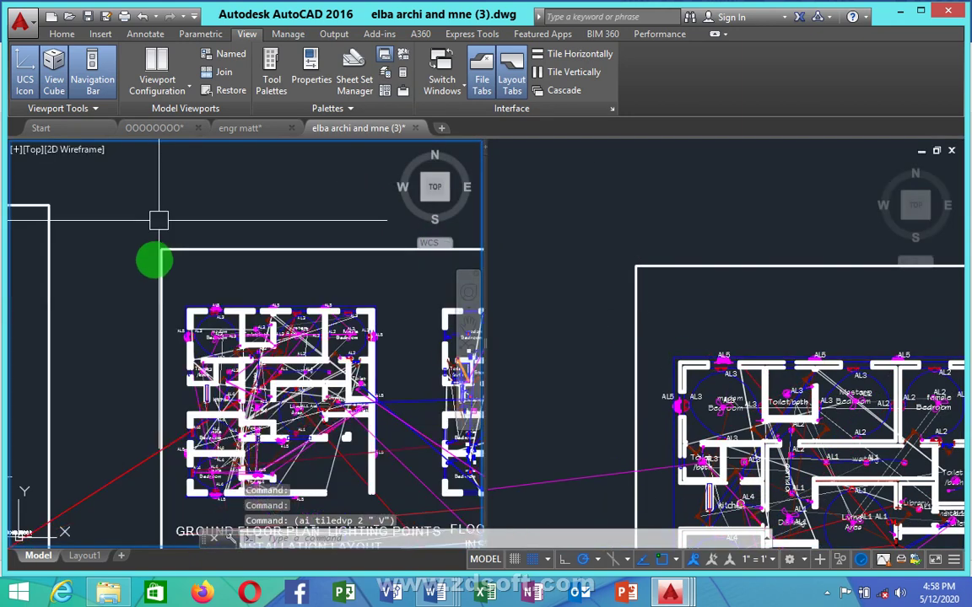
- Zoom the right viewport until it shows all the floor plan drawing sheets
click(582, 340)
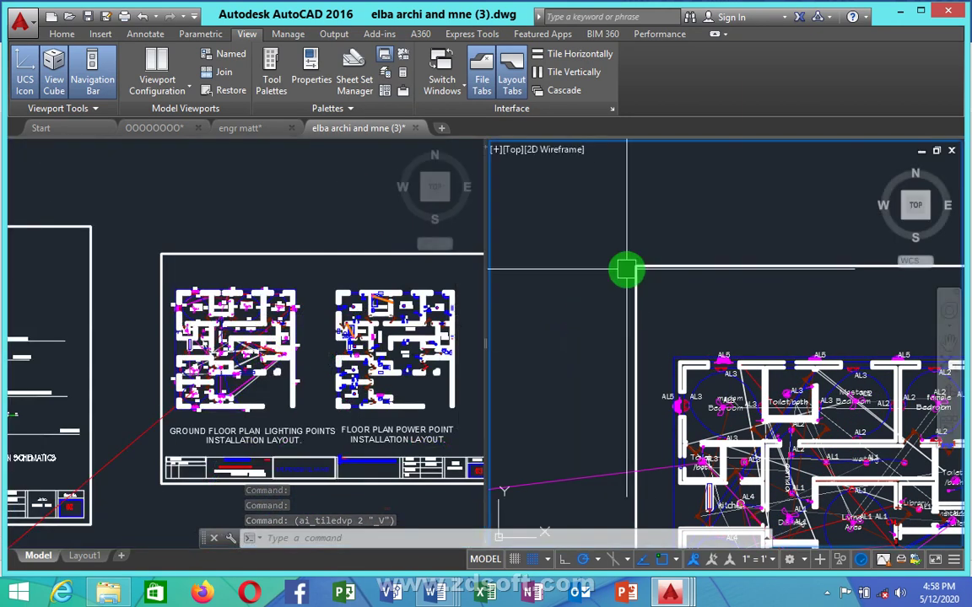
scroll(616, 269, down, 4)
scroll(611, 269, down, 2)
scroll(759, 396, down, 2)
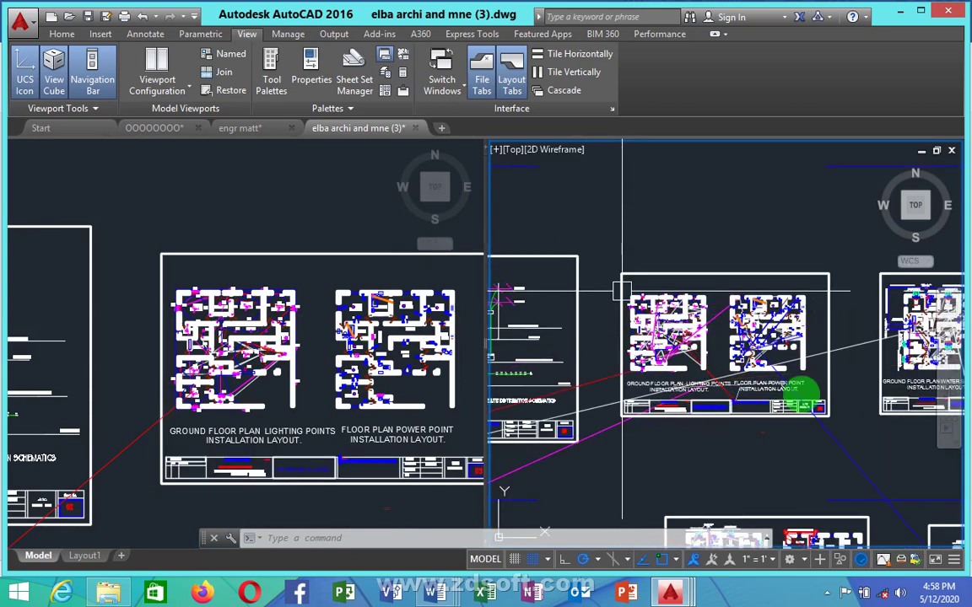
scroll(827, 391, up, 3)
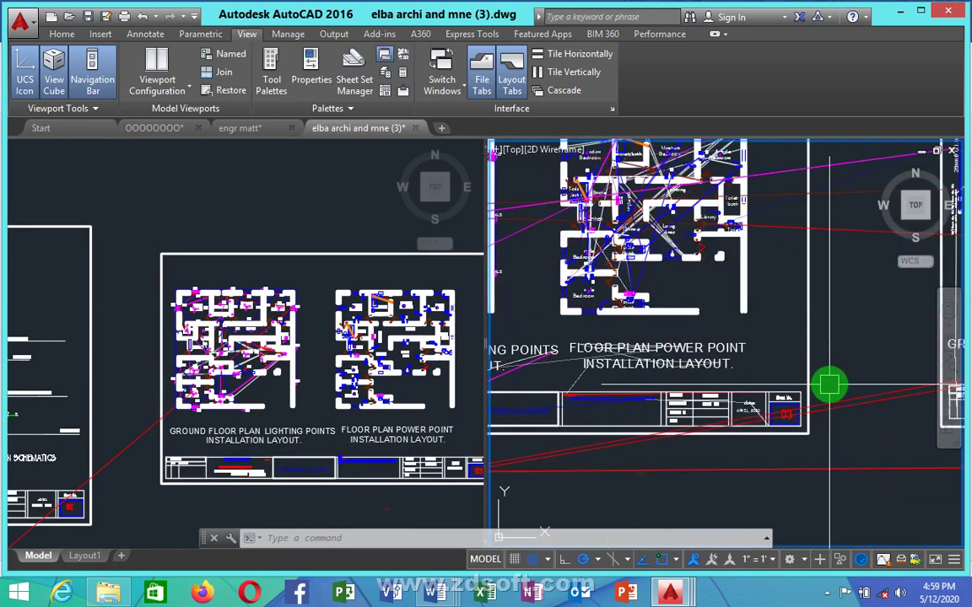
scroll(759, 358, down, 2)
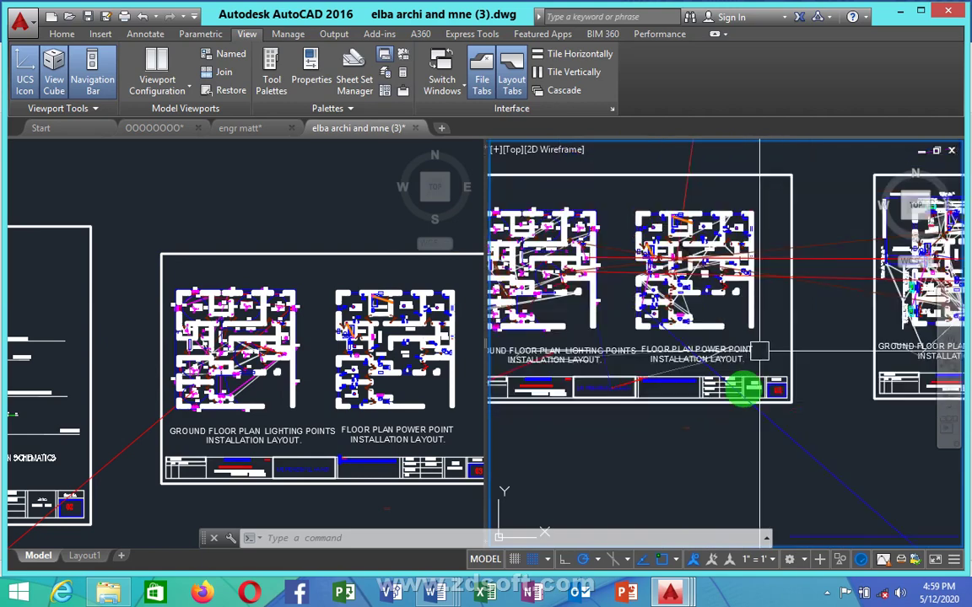
scroll(729, 409, down, 1)
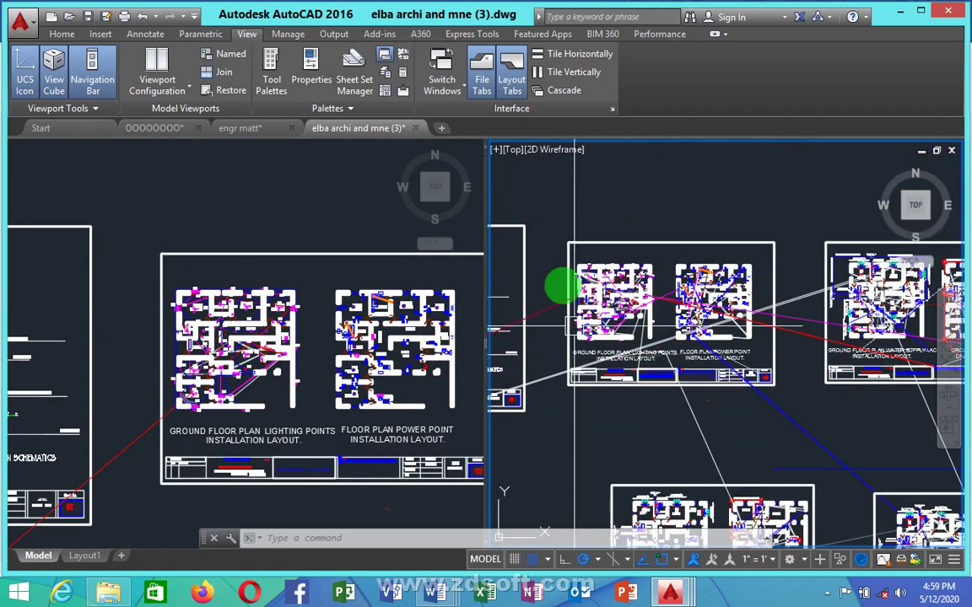
scroll(558, 286, down, 2)
scroll(852, 502, up, 4)
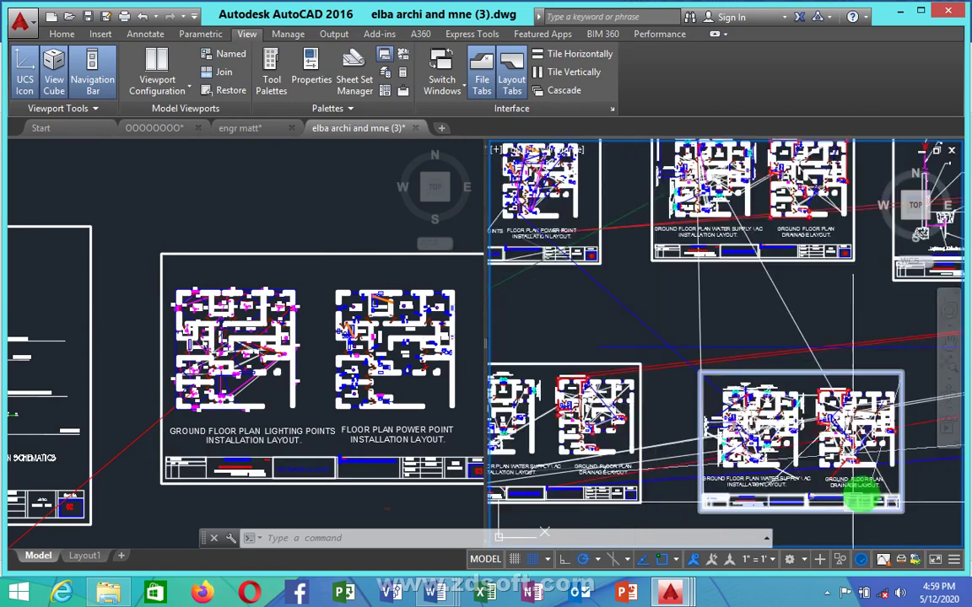
scroll(581, 239, down, 5)
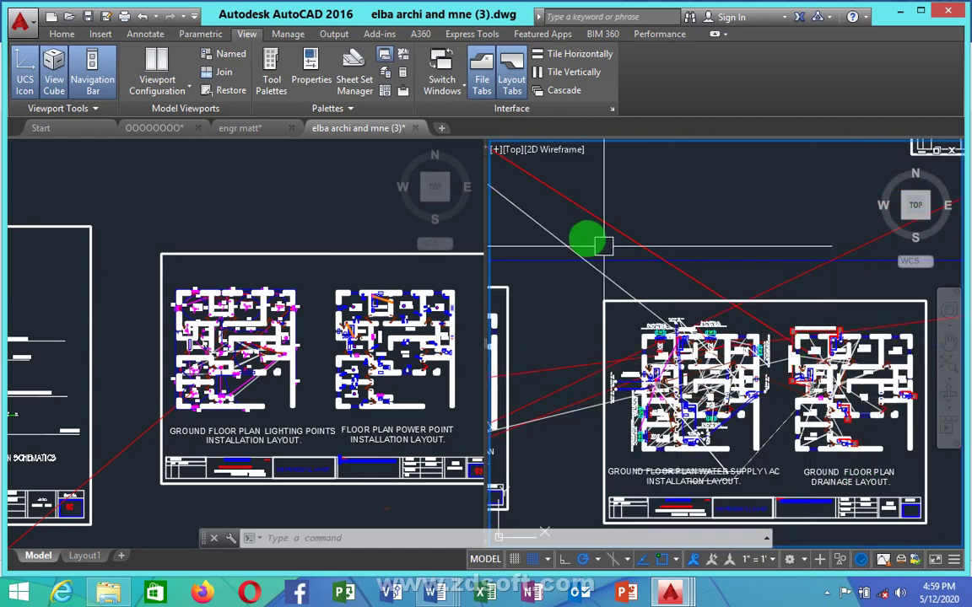
scroll(685, 284, down, 4)
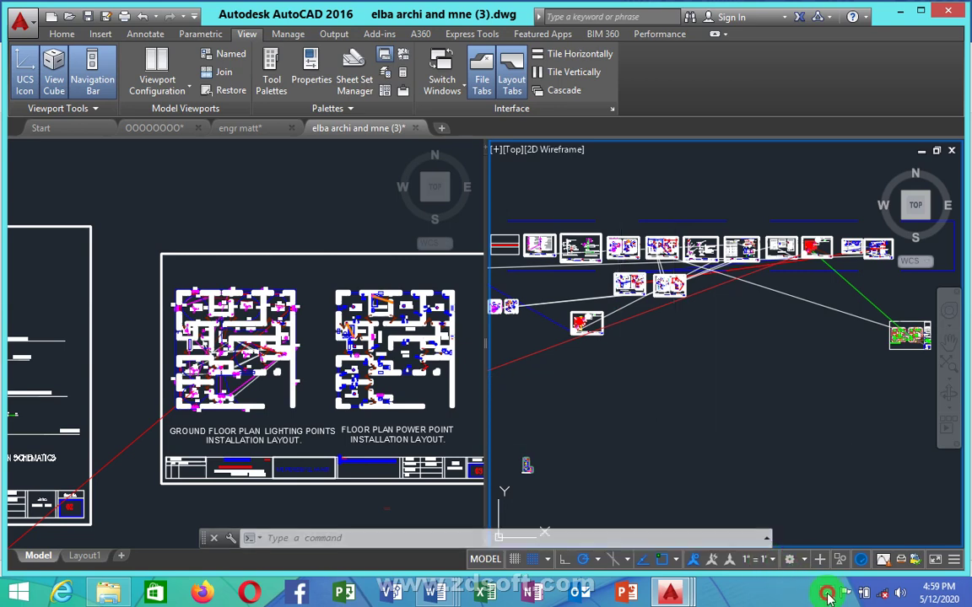
- Bring up the screen recorder's options menu from the hidden system tray icons
click(827, 594)
click(826, 593)
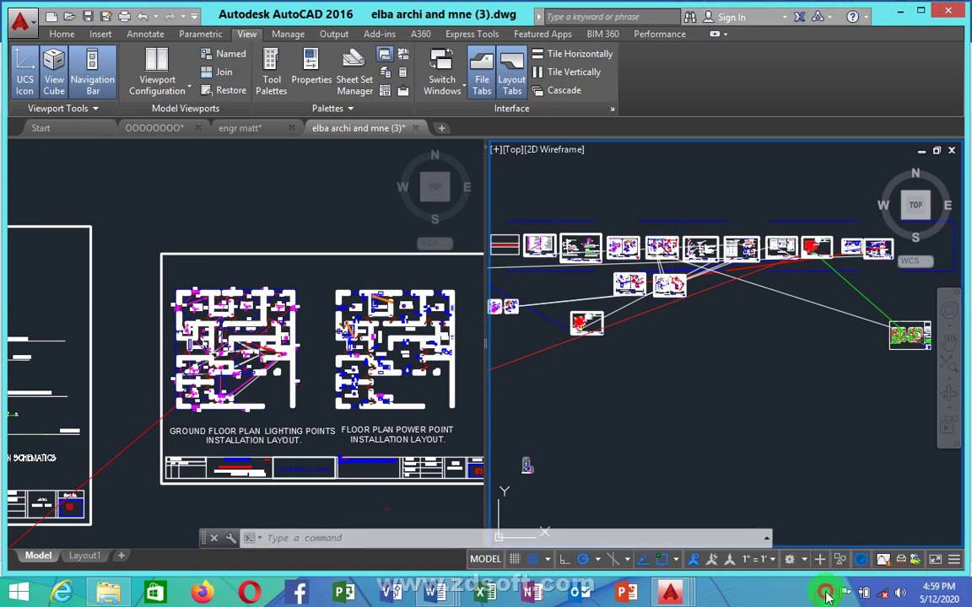
click(826, 592)
right_click(825, 490)
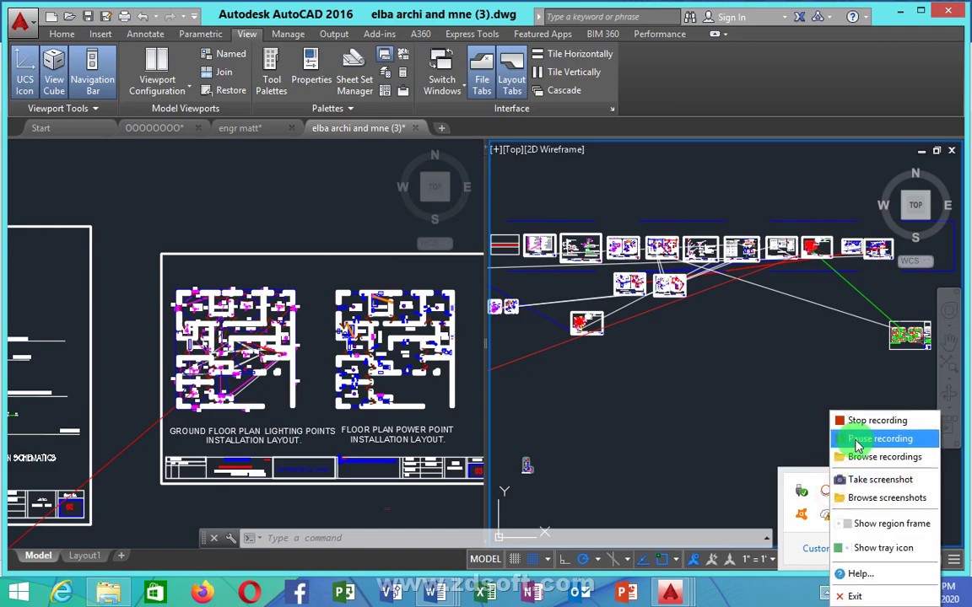